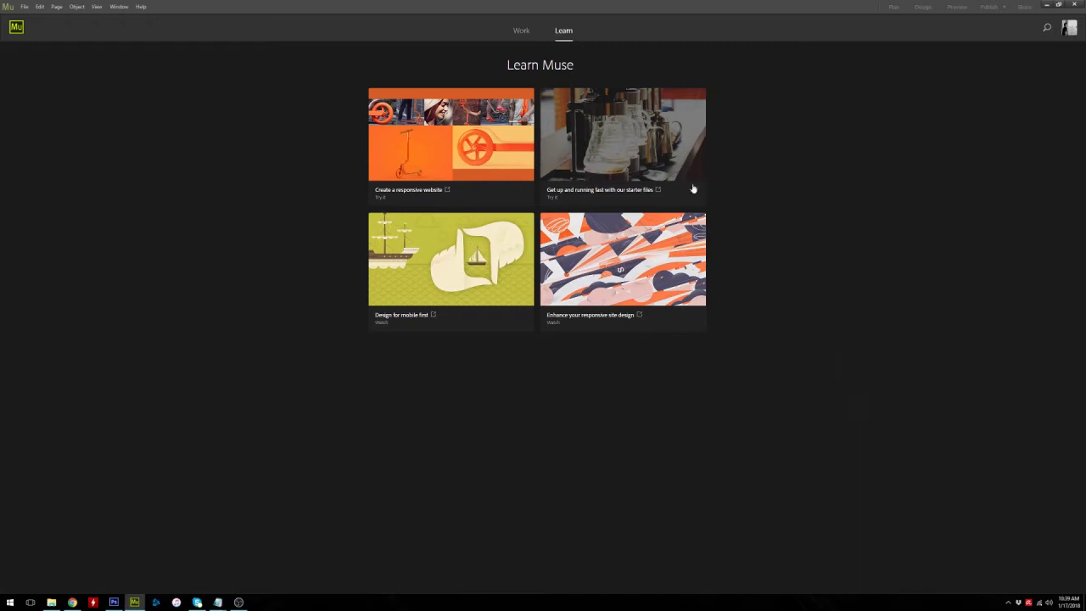
- Start a new fluid-width site and set it to 12 columns
click(25, 7)
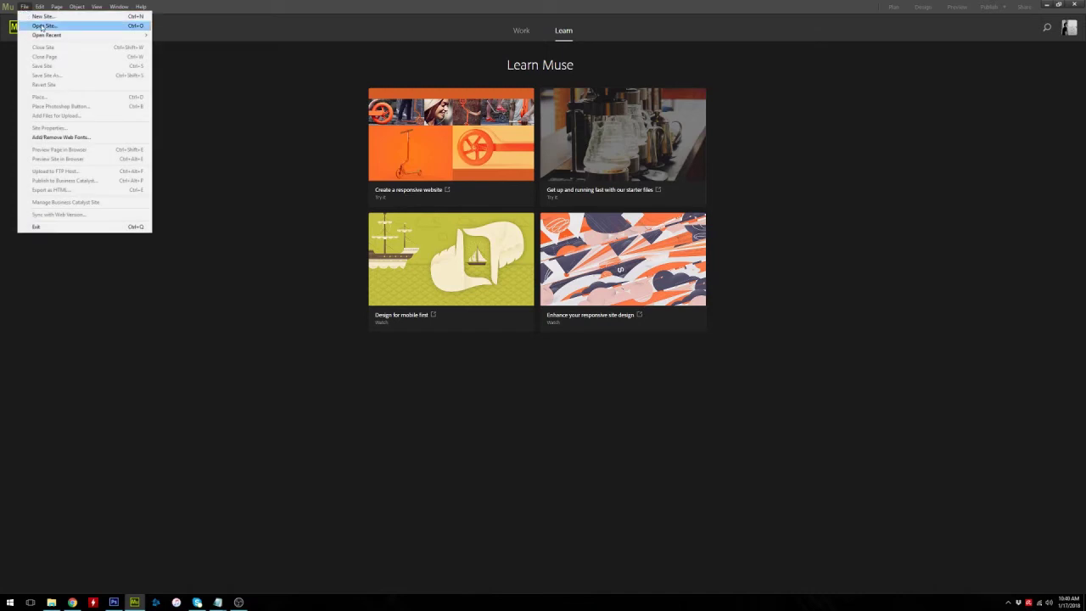
click(53, 18)
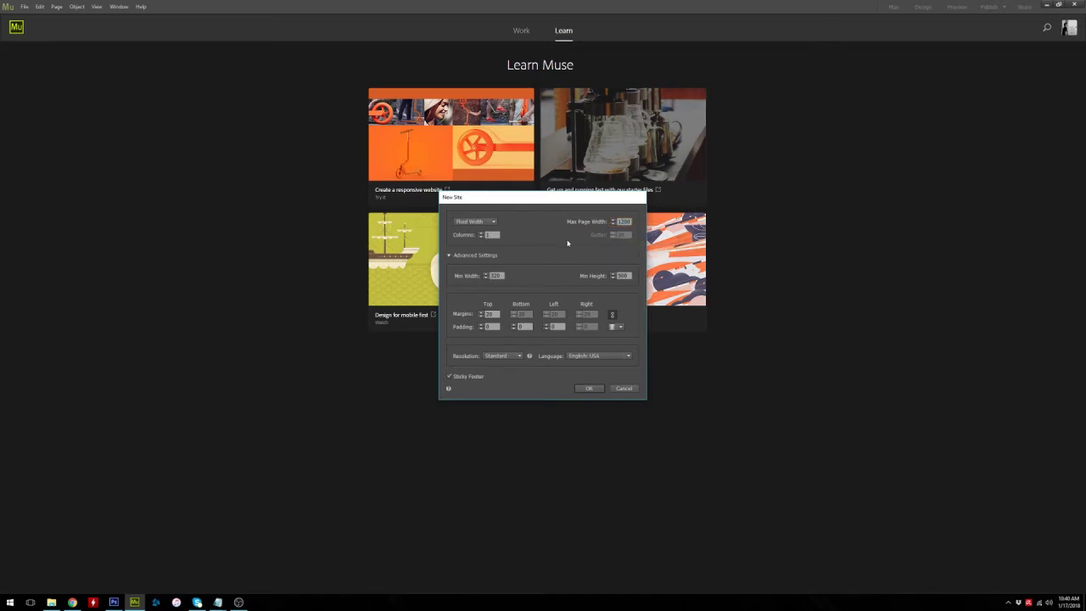
click(491, 234)
text(12)
key(Tab)
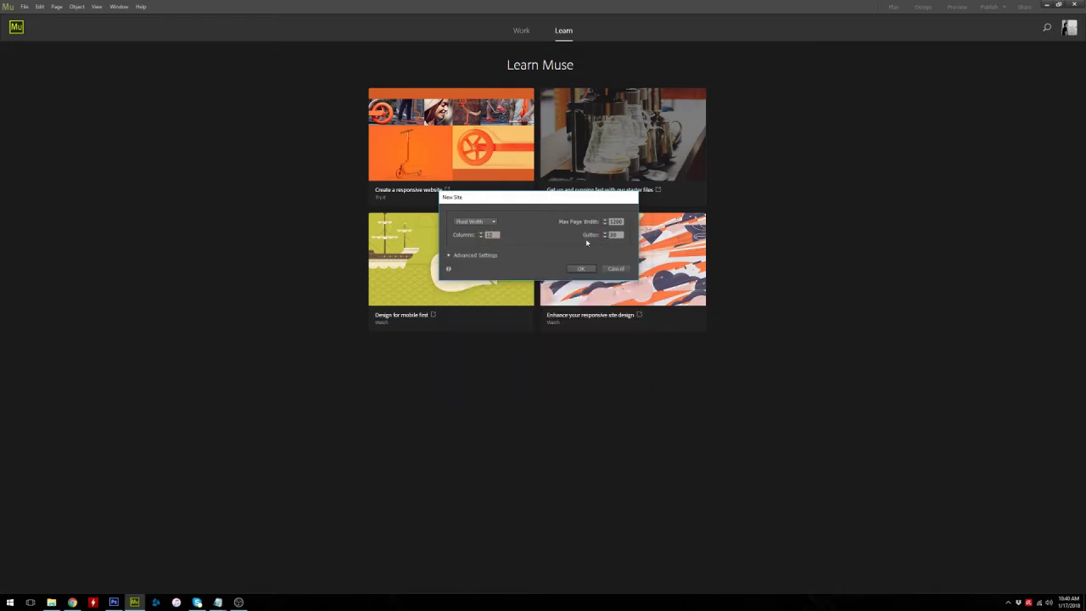
- In the advanced settings, disable Sticky Footer, set all linked margins to 15, and create the site
click(472, 255)
text(500)
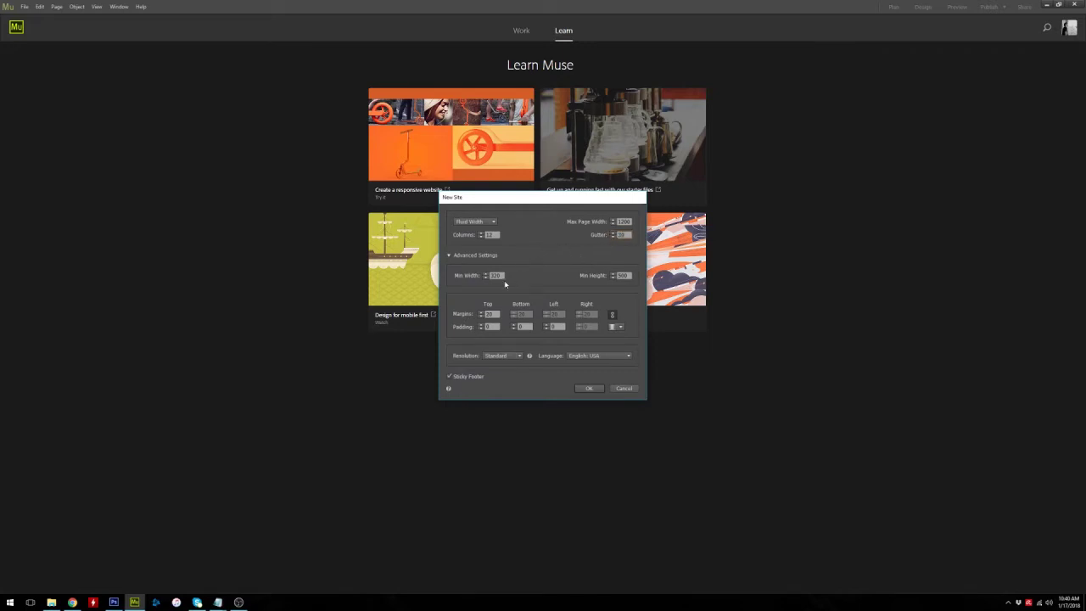
click(464, 378)
click(492, 314)
text(15)
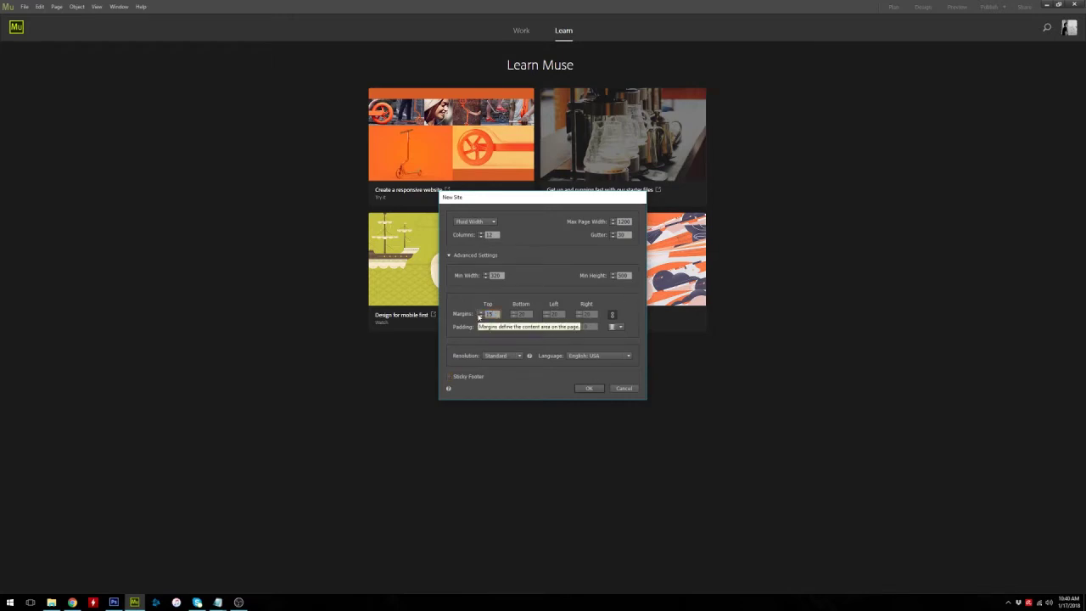
click(551, 214)
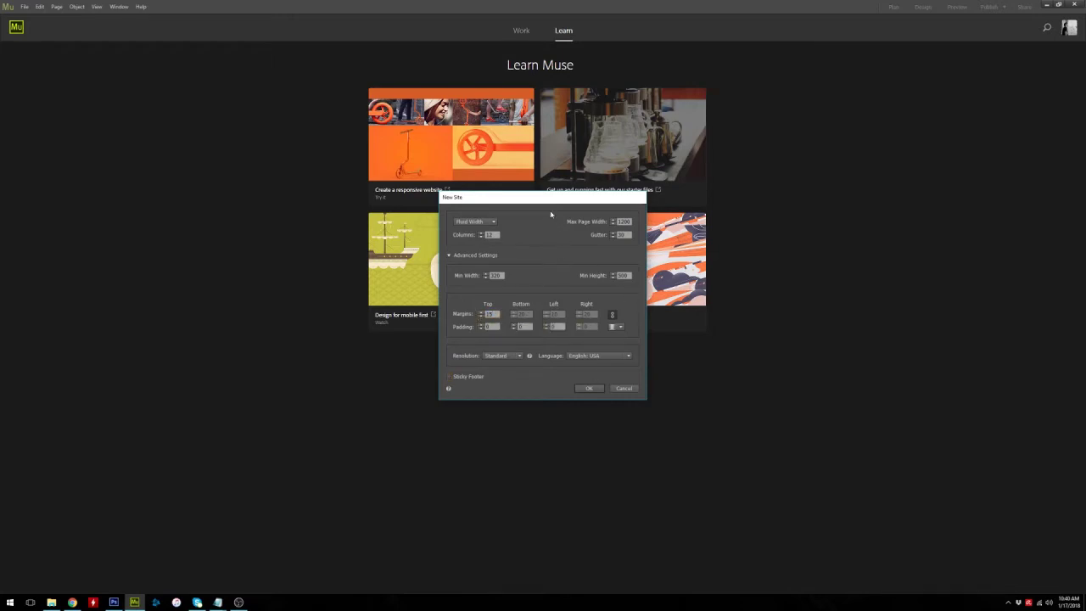
click(592, 388)
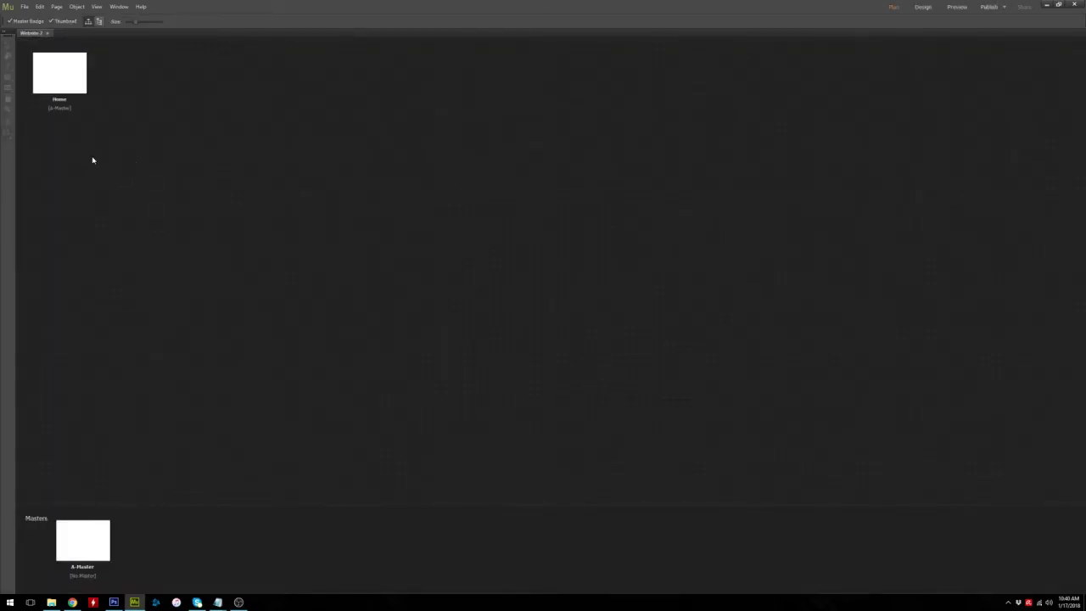
- Open the Home page for editing and display the Widgets Library with the Social category collapsed
double_click(63, 68)
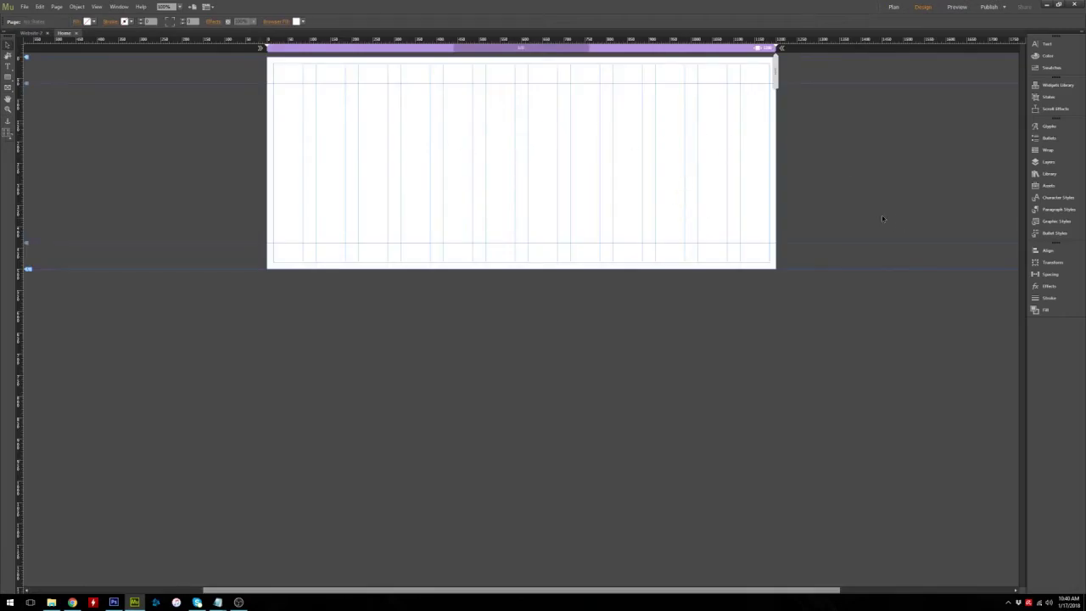
click(1059, 86)
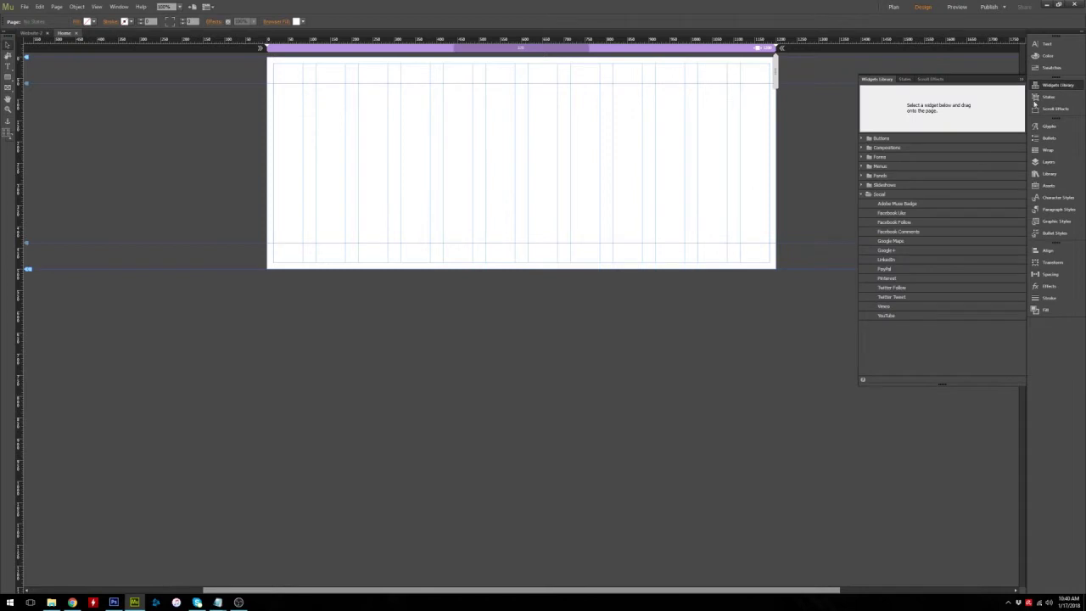
click(863, 195)
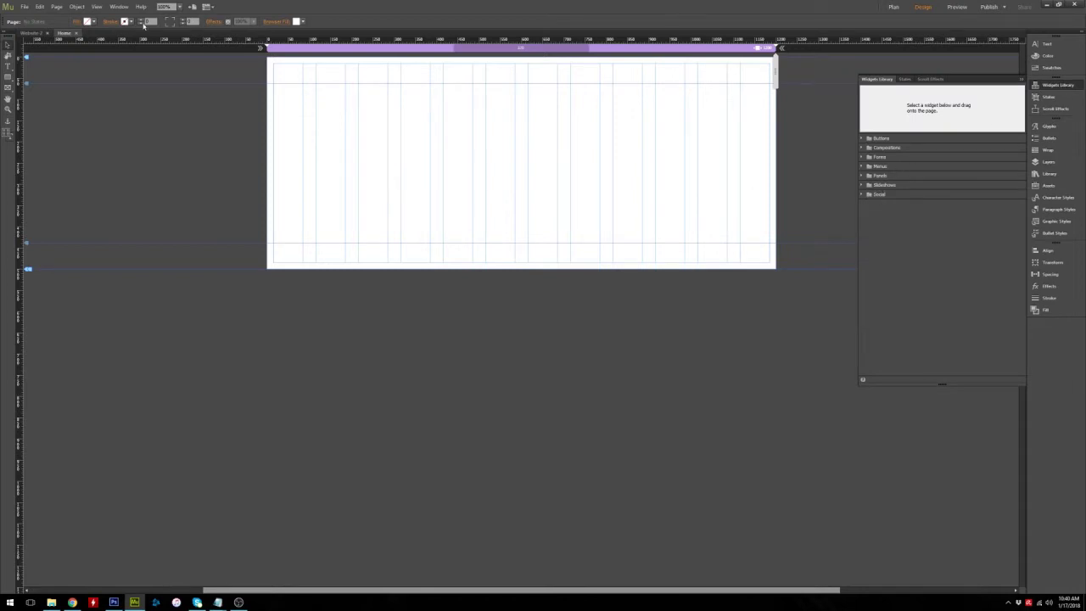
click(119, 7)
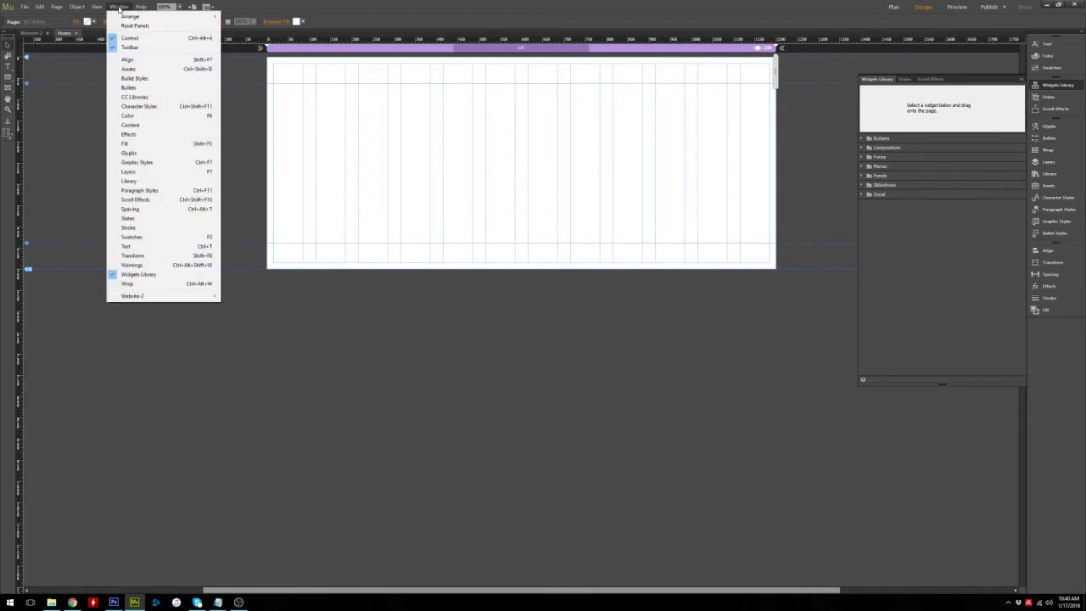
click(163, 276)
click(1061, 86)
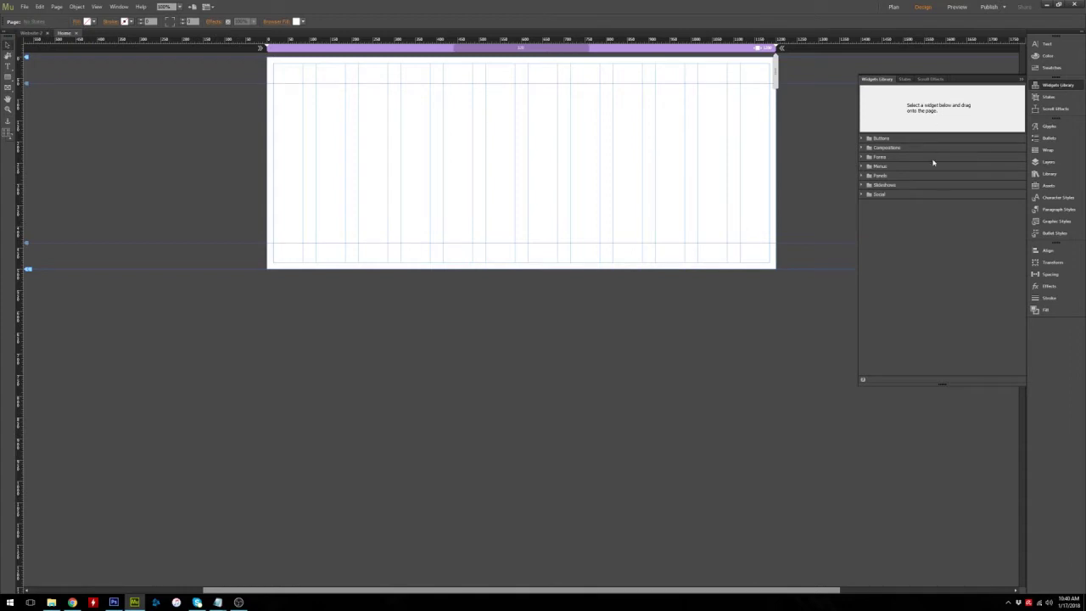
- Place a Lightbox Display composition widget on the Home page
click(872, 150)
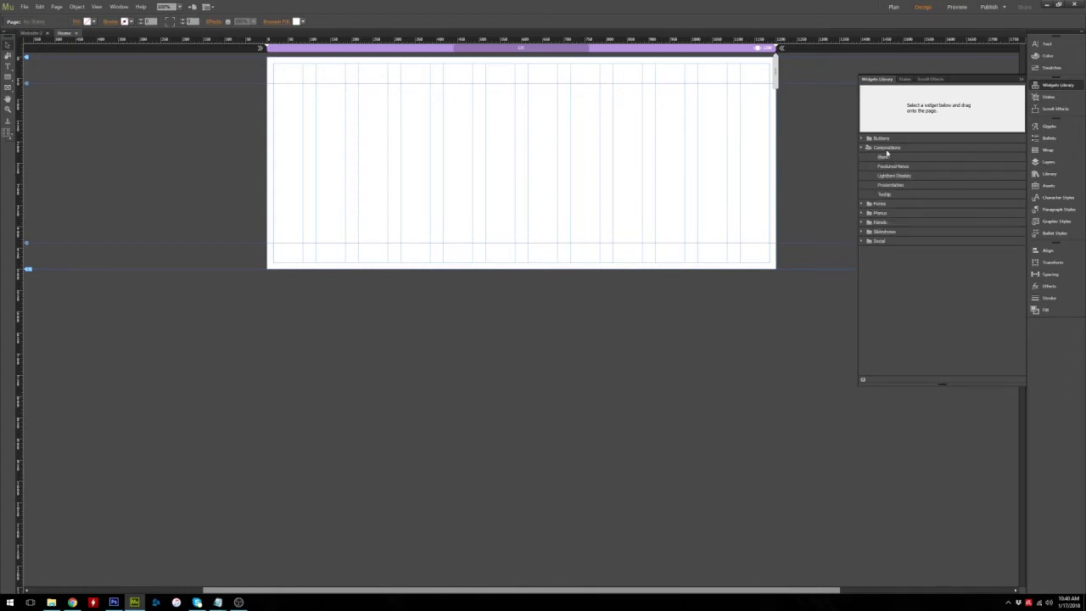
click(901, 176)
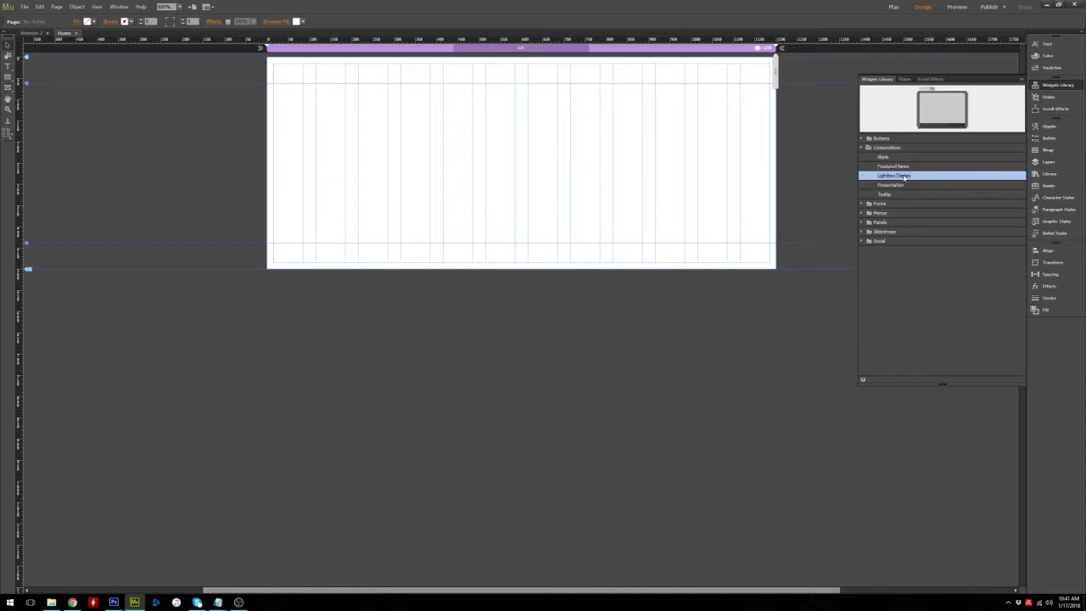
drag(886, 180, 290, 144)
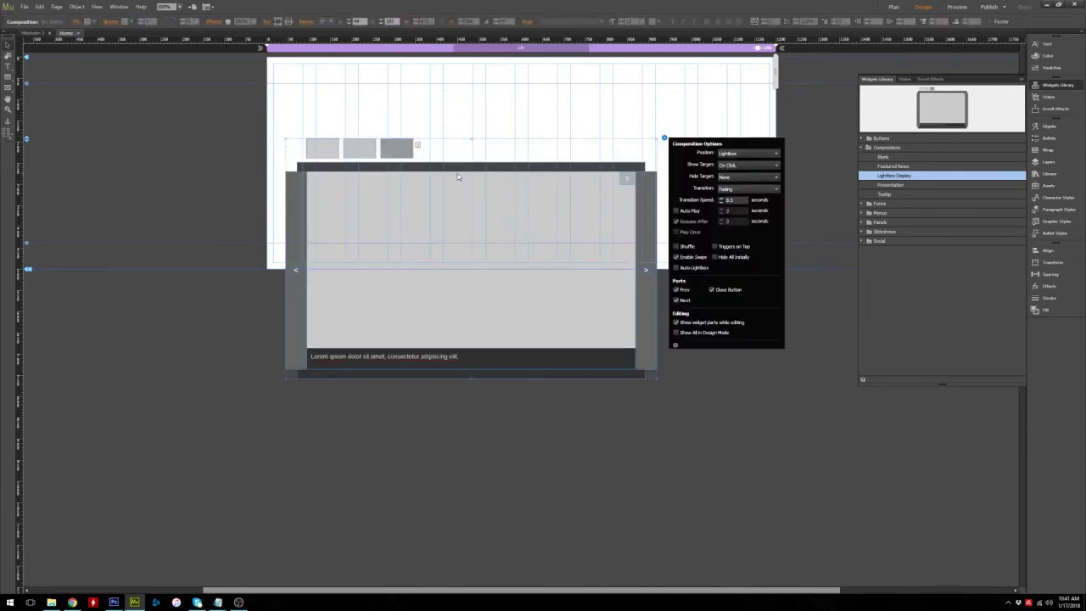
key(Escape)
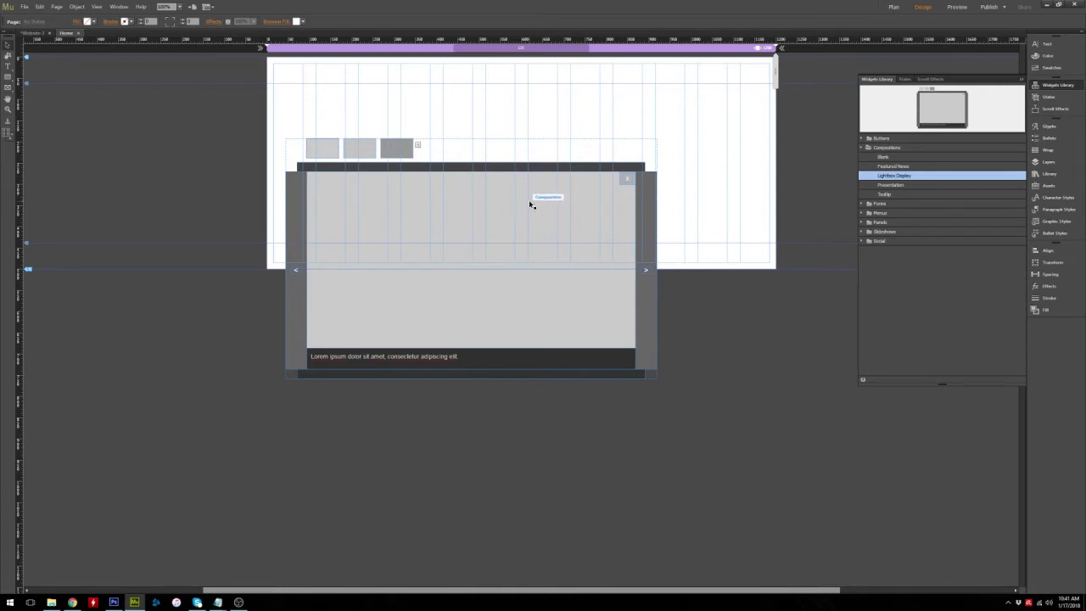
- Delete the third and second trigger thumbnails of the lightbox composition, keeping only the first
click(397, 151)
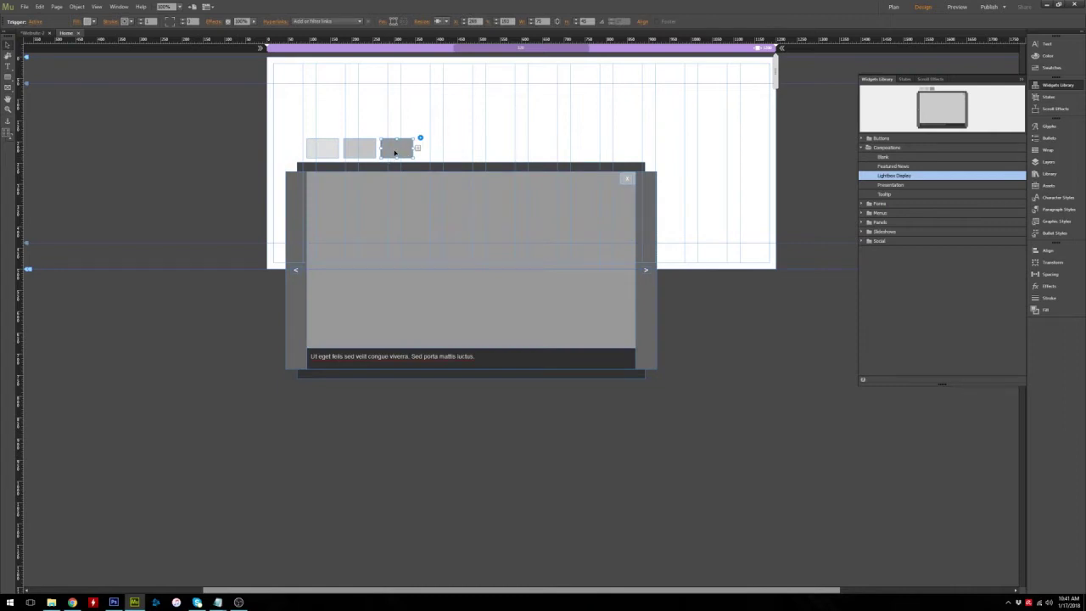
key(Delete)
click(367, 153)
key(Delete)
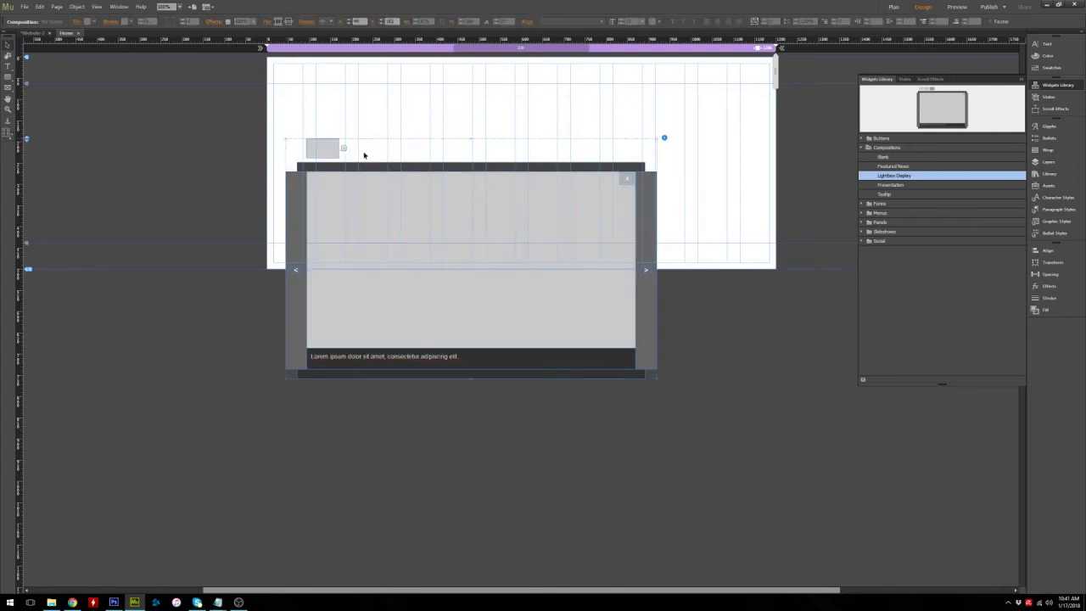
- Hide the Widgets Library and move the lightbox container off the page, beside its right edge
click(331, 153)
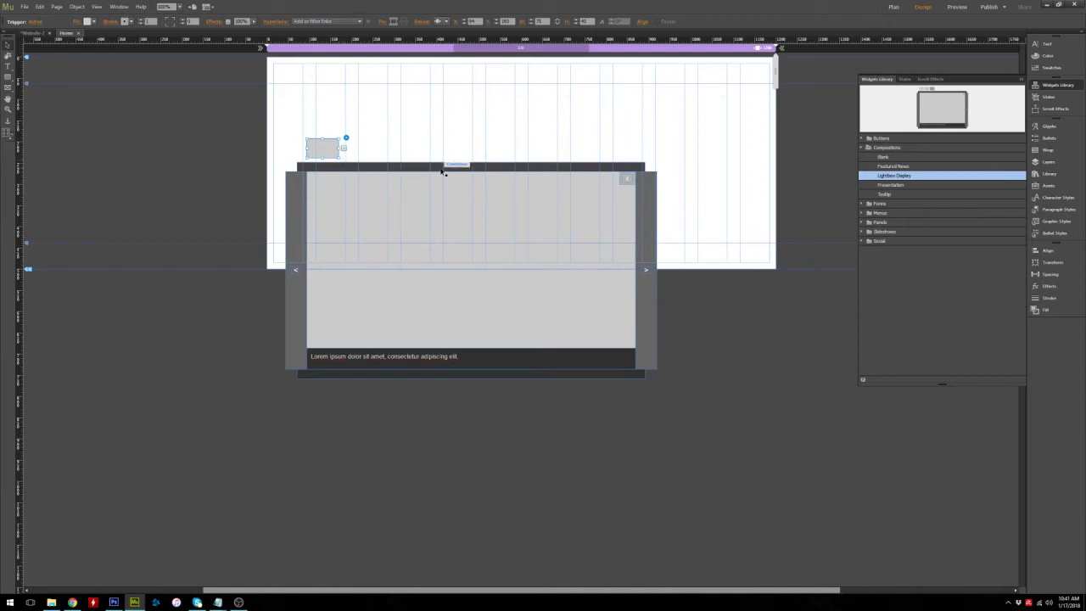
click(539, 167)
click(1022, 79)
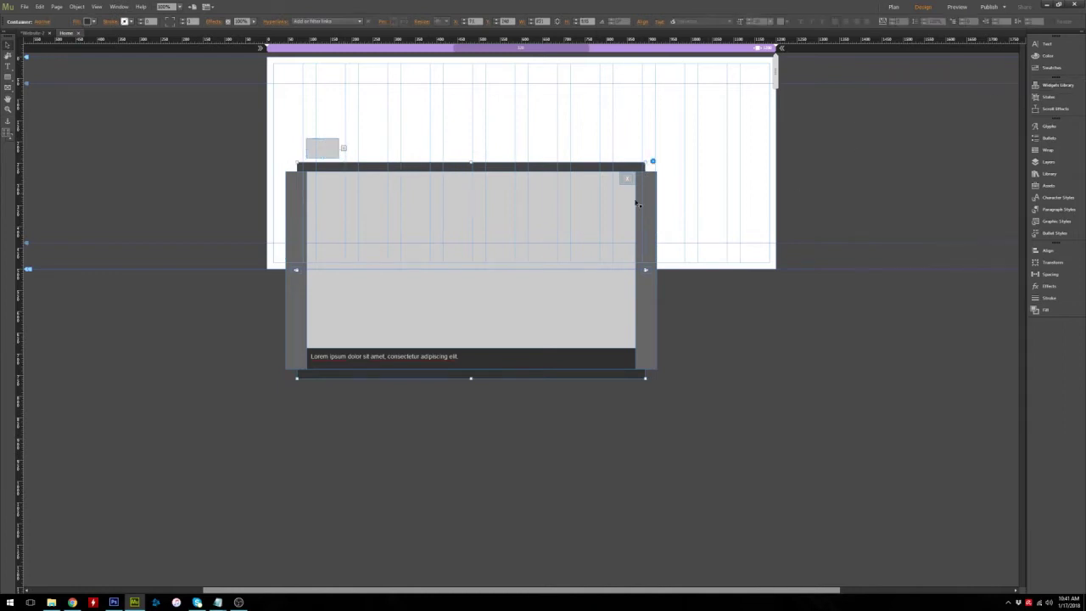
click(645, 180)
click(449, 356)
drag(400, 170, 914, 131)
click(620, 168)
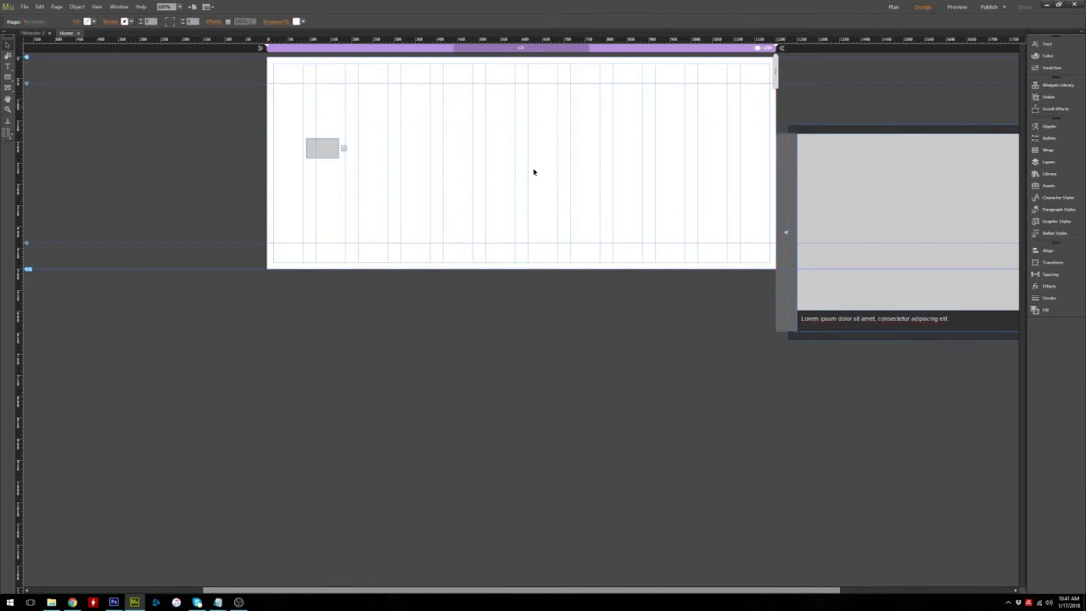
- Open the fill colours of the remaining trigger and delete all unused swatches
click(334, 154)
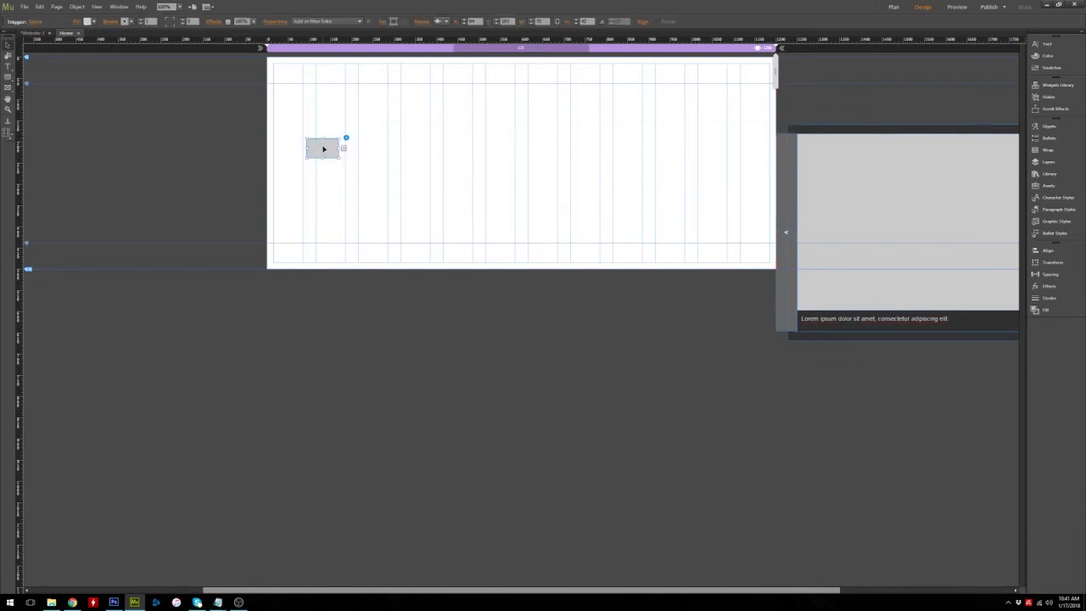
click(38, 21)
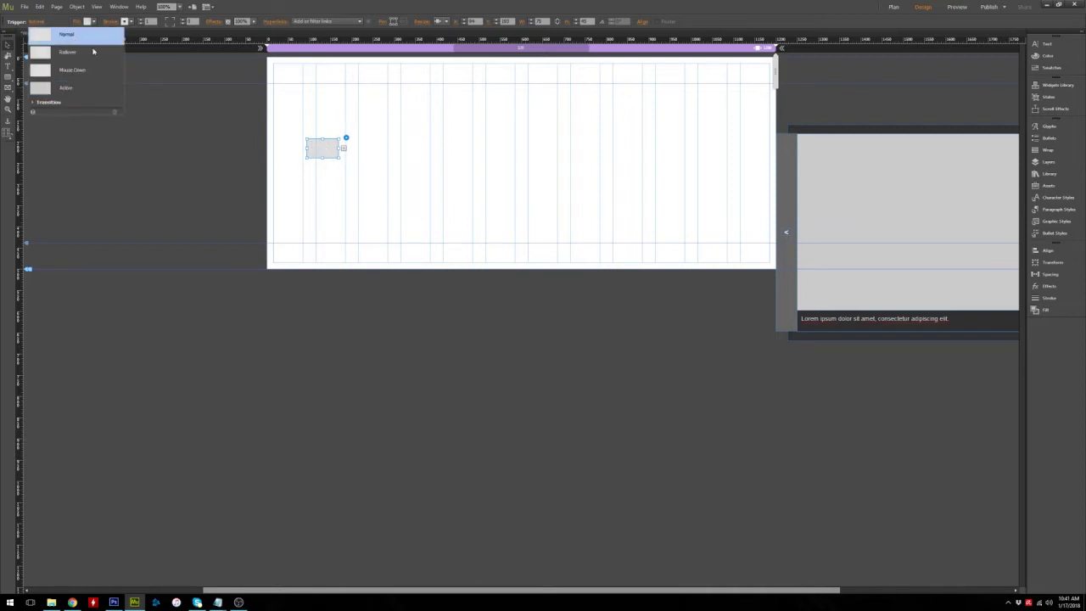
click(144, 28)
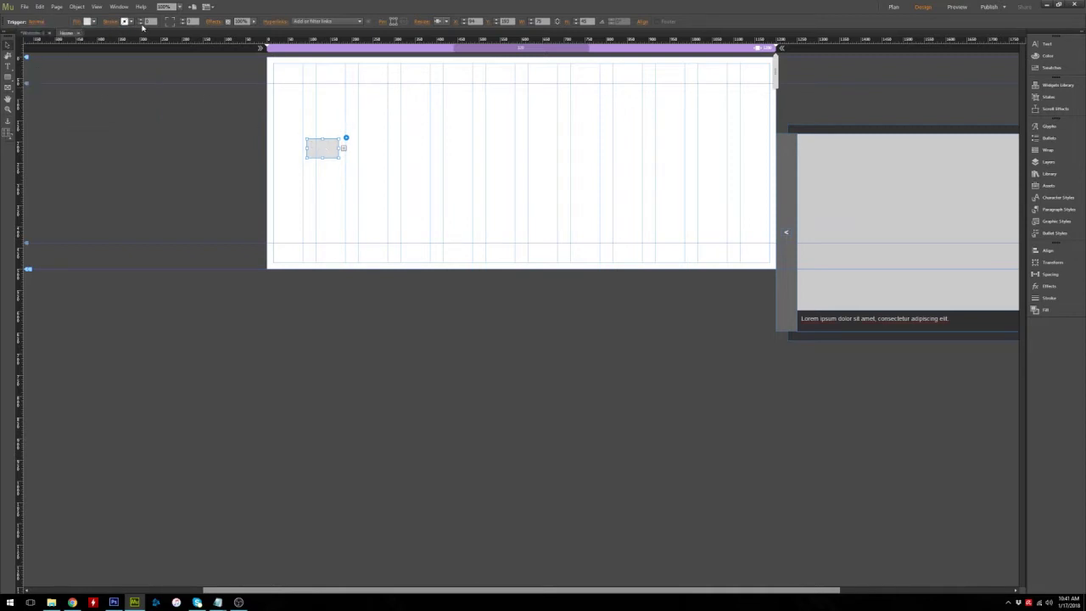
click(94, 21)
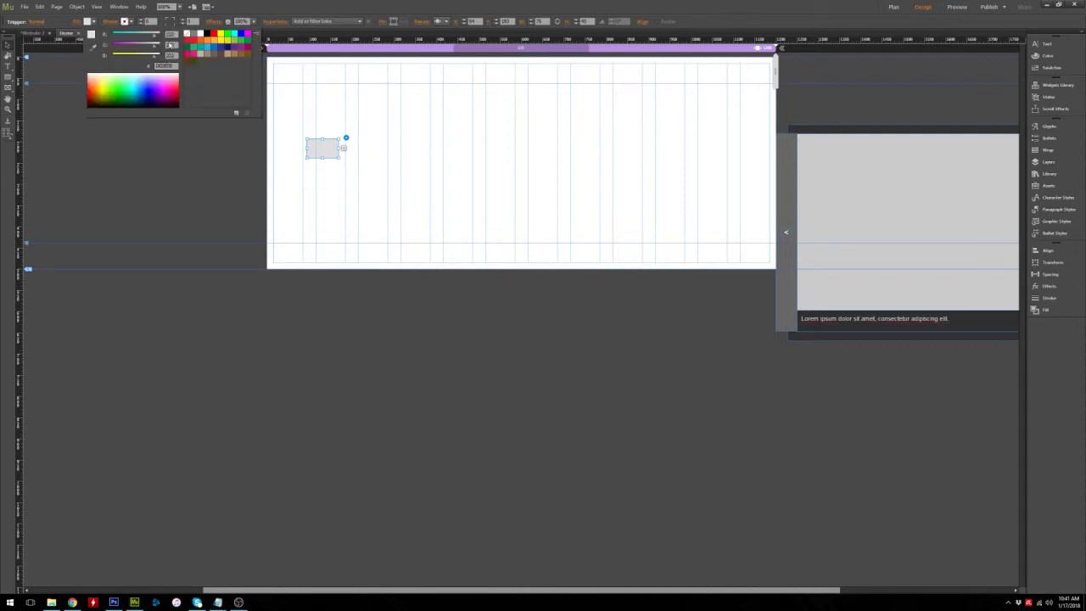
right_click(219, 95)
click(247, 164)
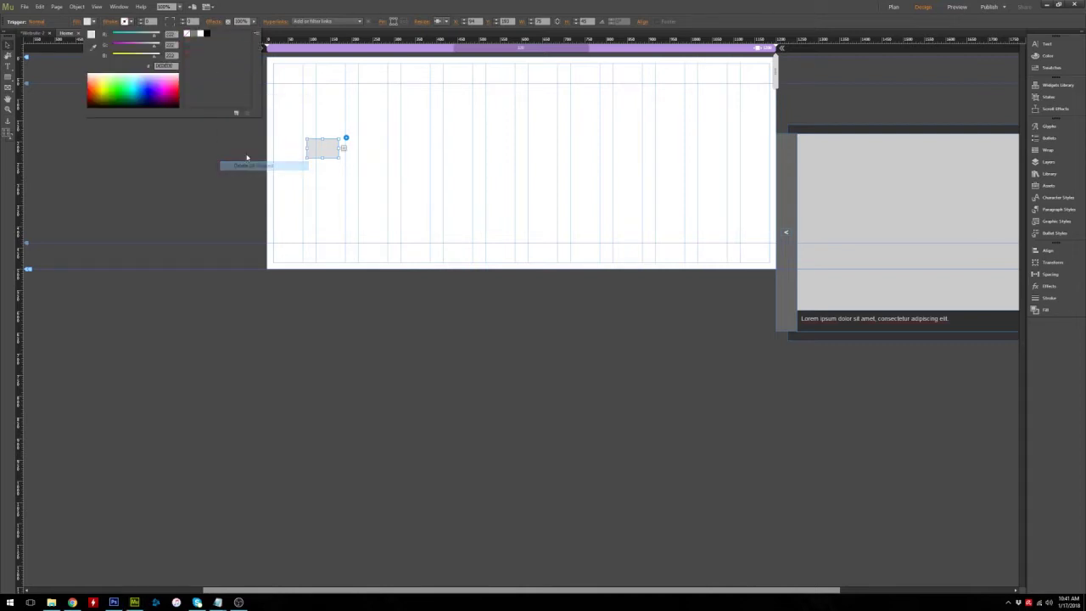
- Fill the trigger with black and enlarge it to about 370 px wide, spanning the first four columns
click(206, 34)
drag(320, 152, 431, 266)
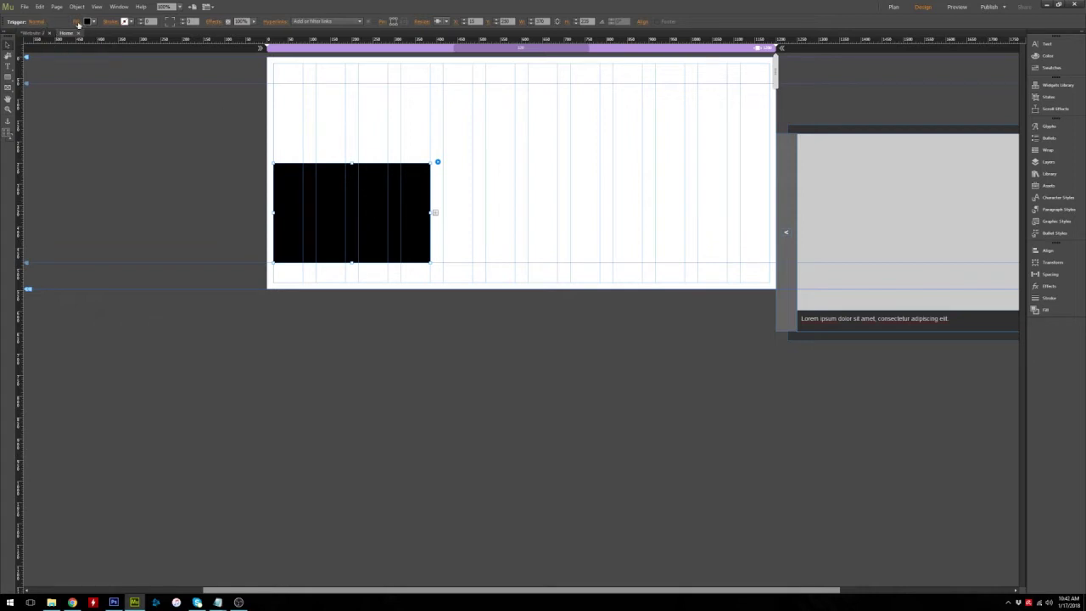
click(357, 138)
- Reset the trigger's Active state so that it uses the same black fill as its Normal state
click(376, 175)
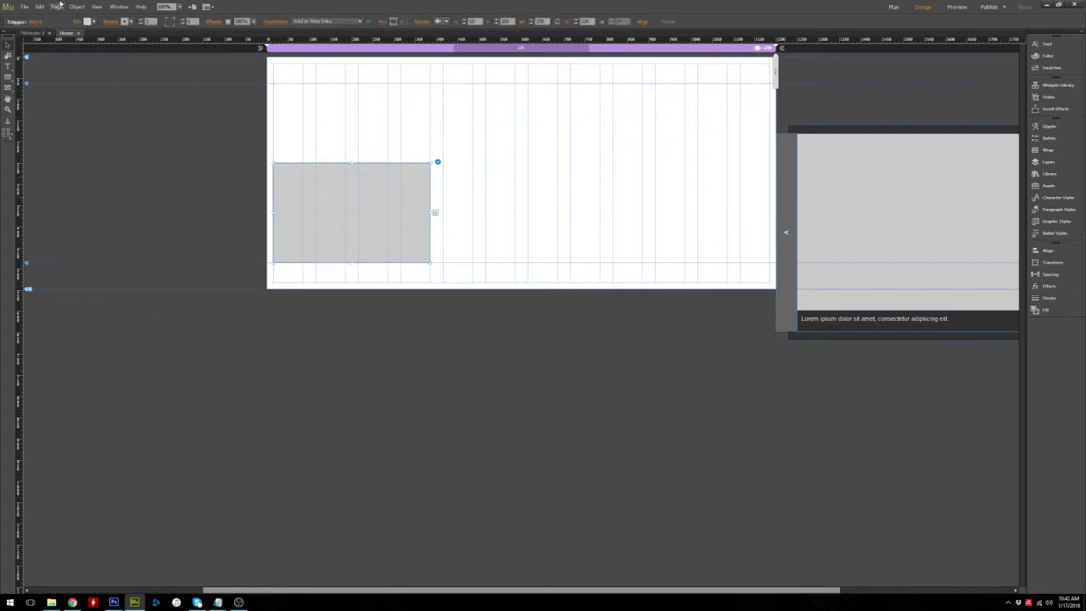
click(38, 21)
click(67, 51)
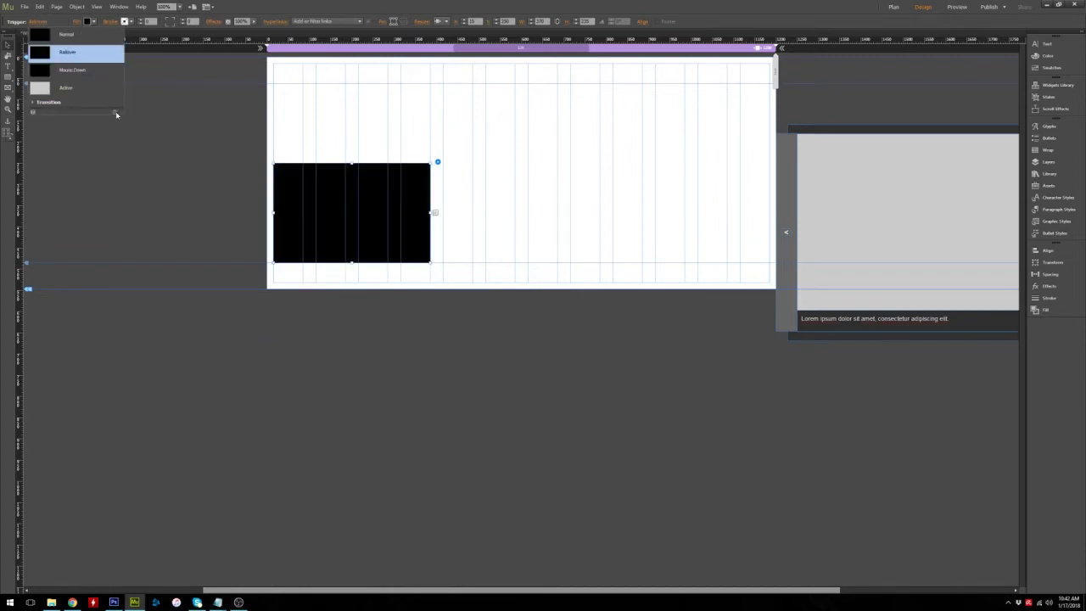
click(81, 74)
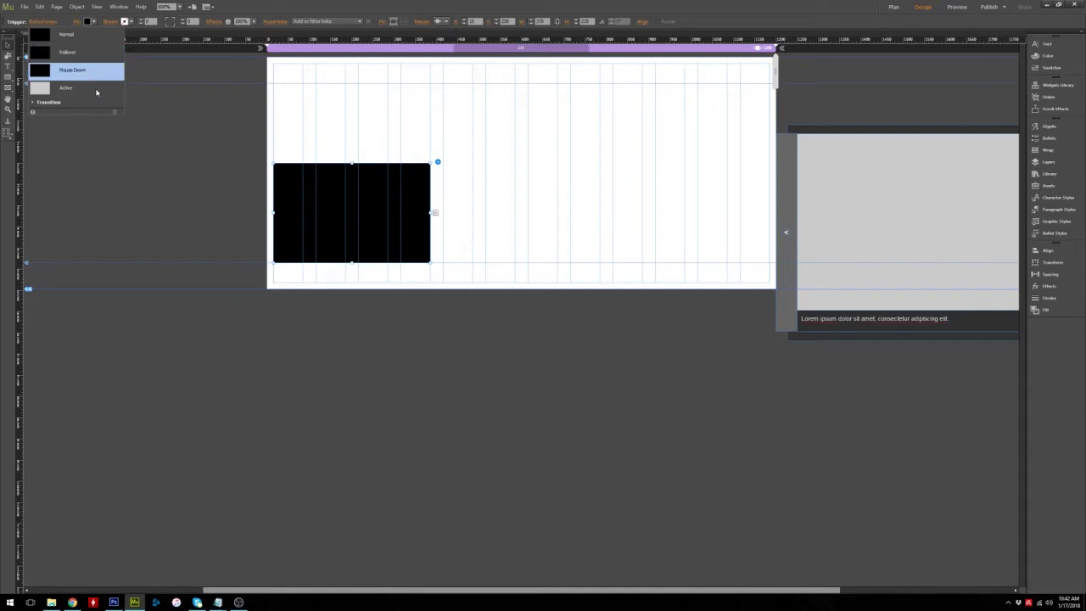
click(92, 92)
click(115, 112)
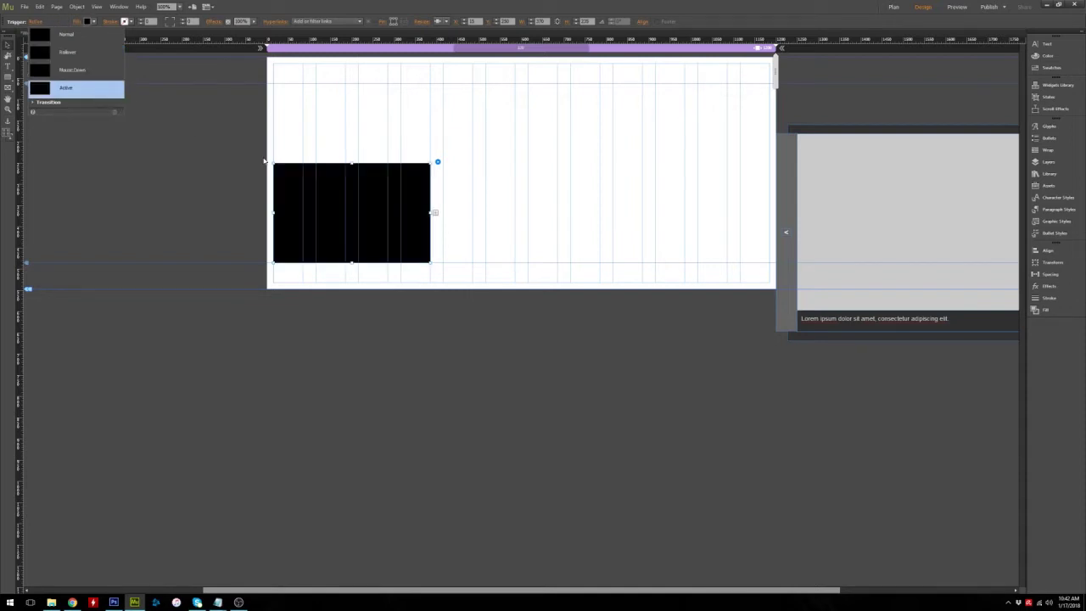
click(377, 201)
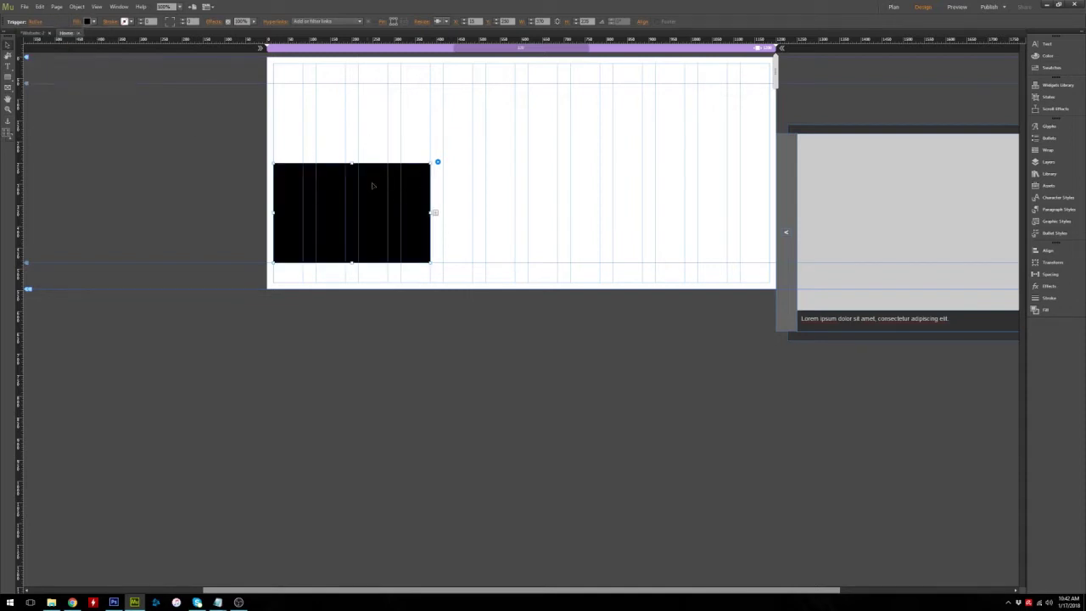
click(38, 23)
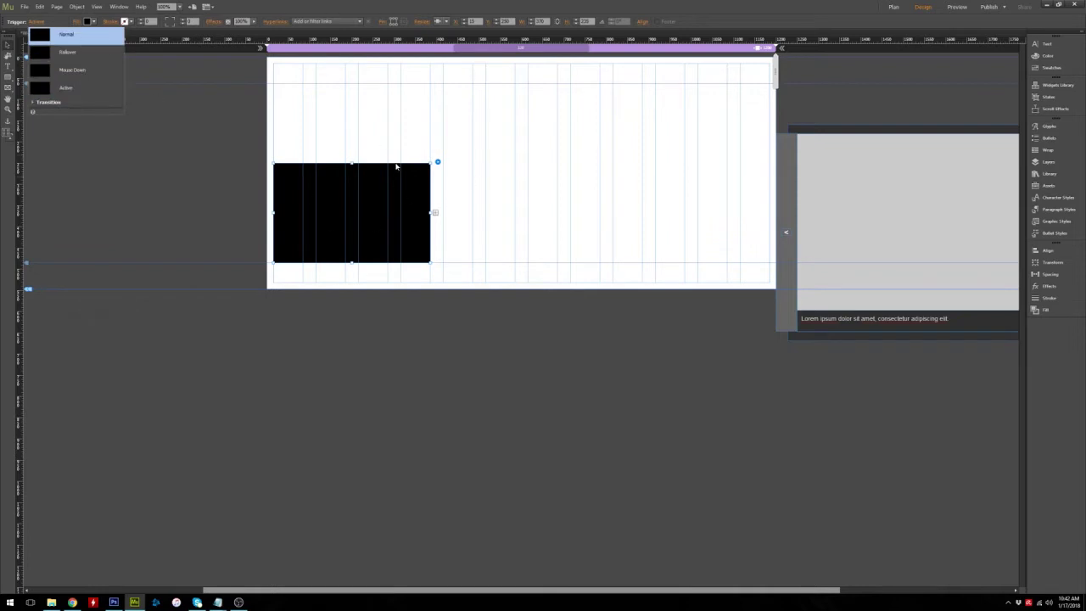
click(436, 133)
click(447, 194)
click(372, 193)
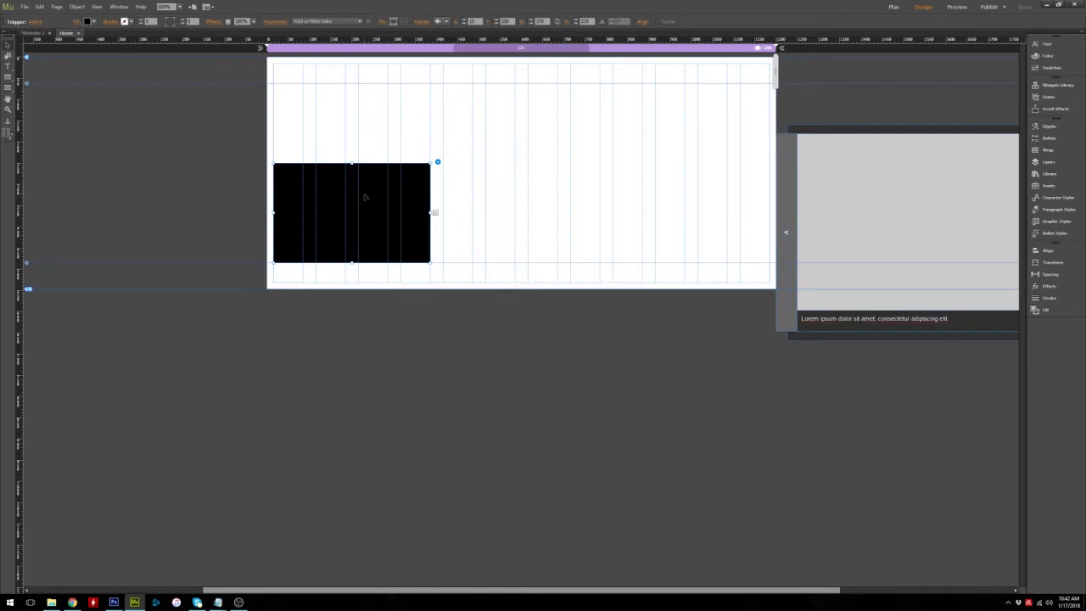
- Add home01 from the assets folder as the fill image of the trigger's Normal state
click(38, 21)
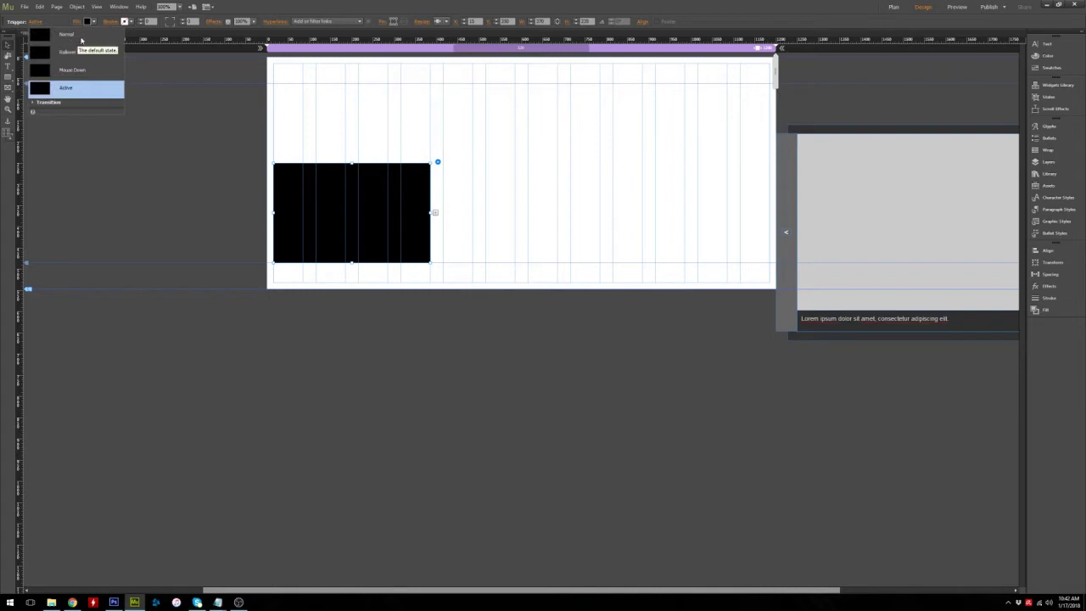
click(72, 35)
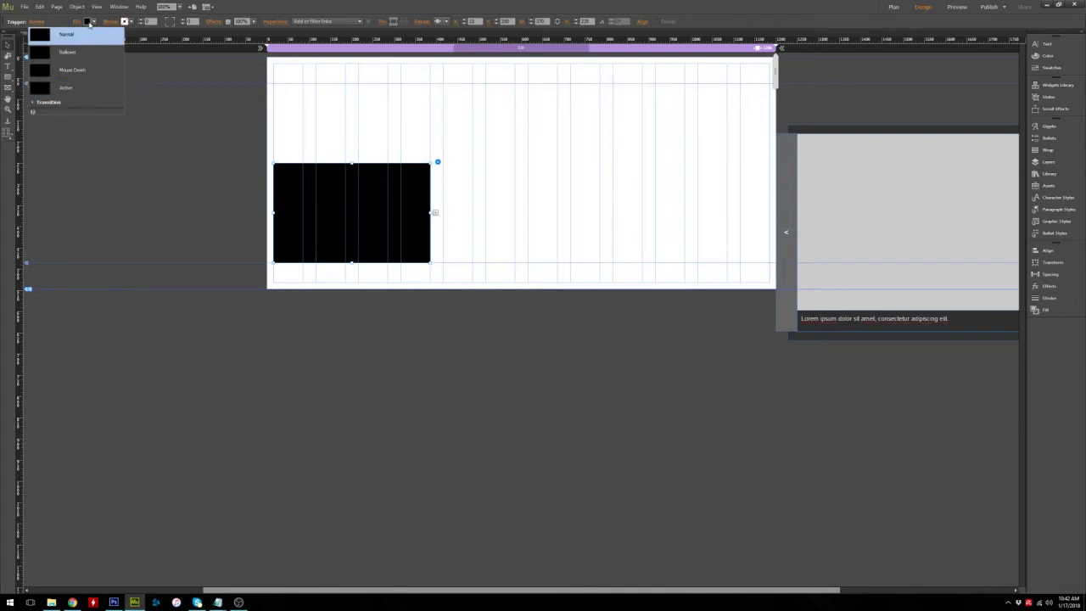
click(77, 22)
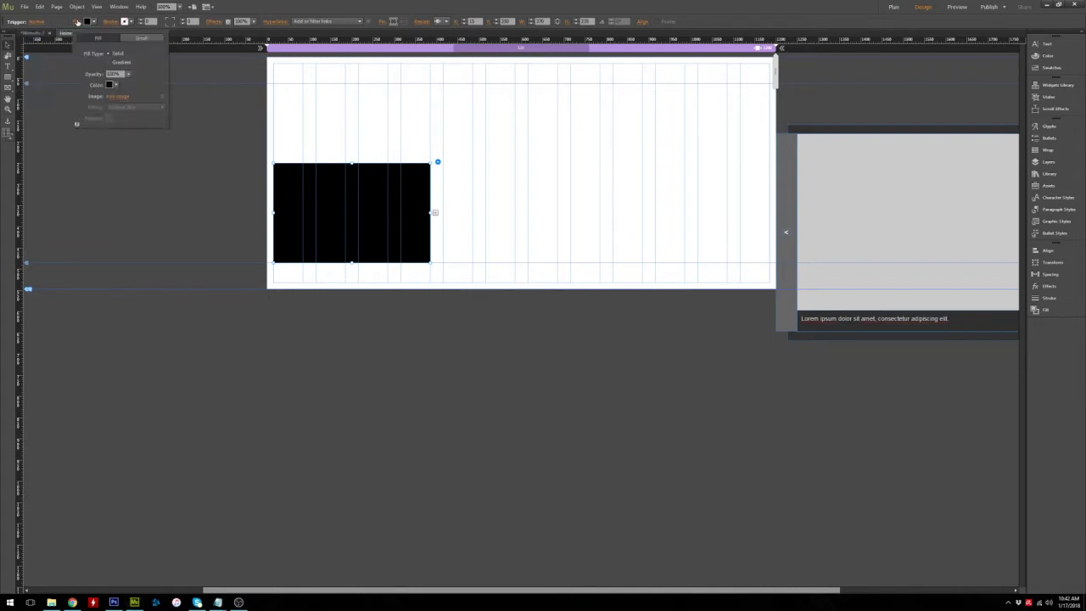
click(118, 97)
click(404, 151)
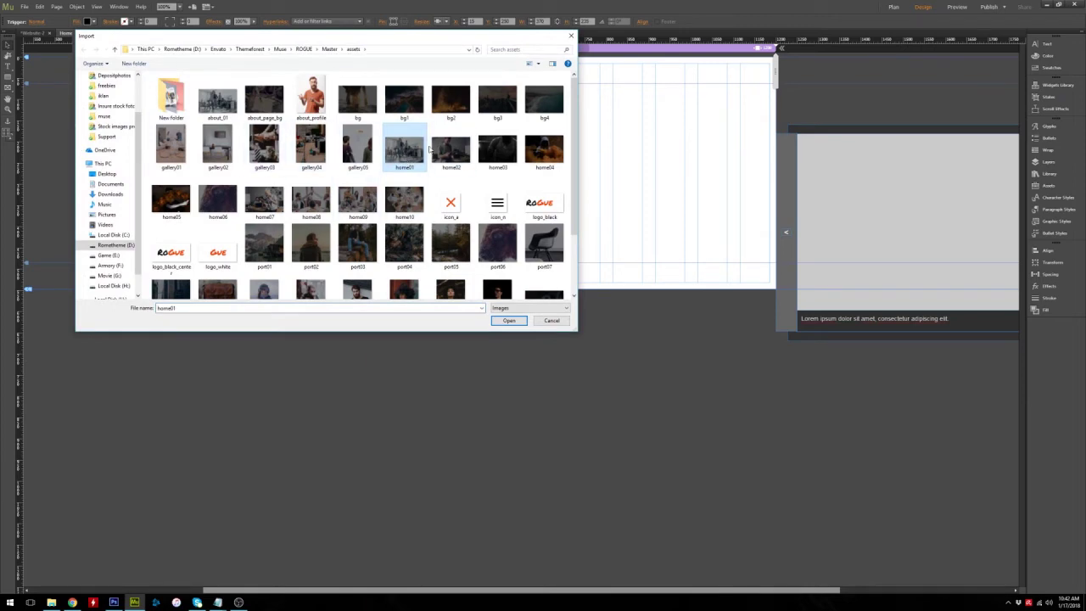
click(510, 320)
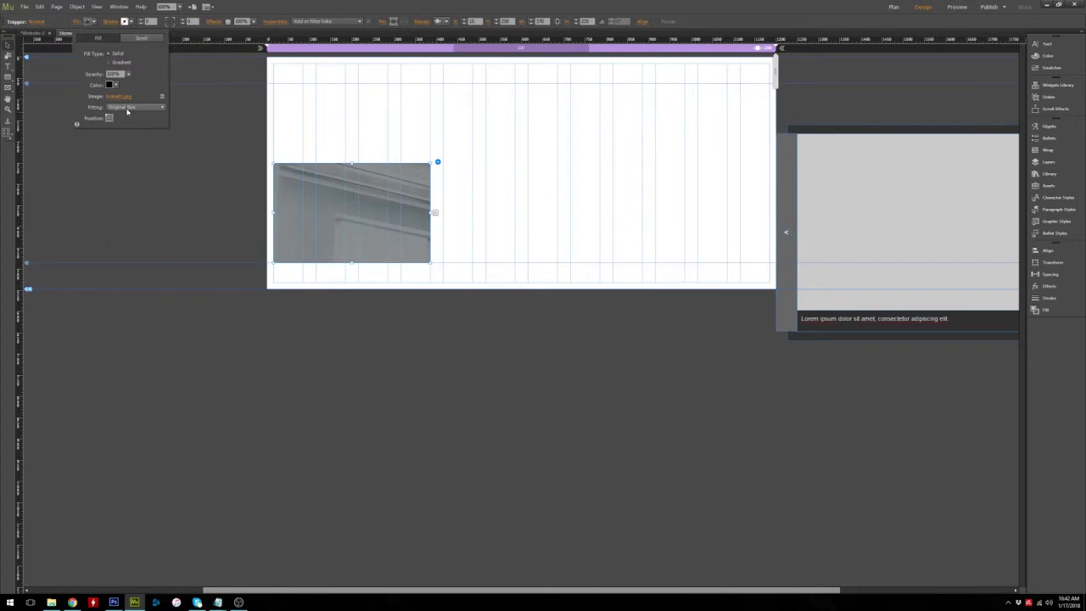
- Fit the trigger's fill image with Scale to Fill and centre its position
click(128, 108)
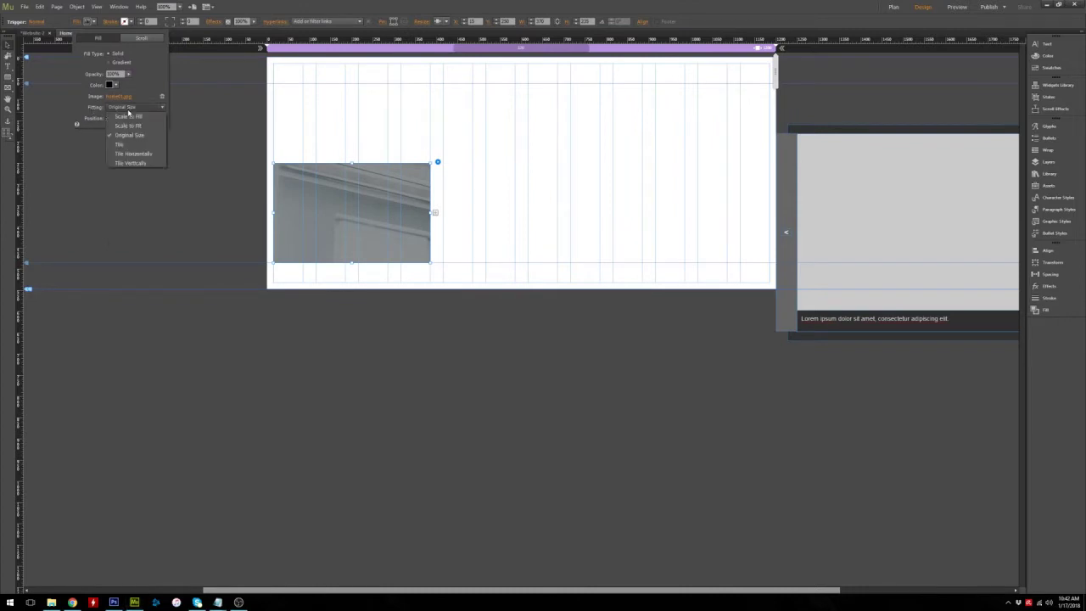
click(129, 116)
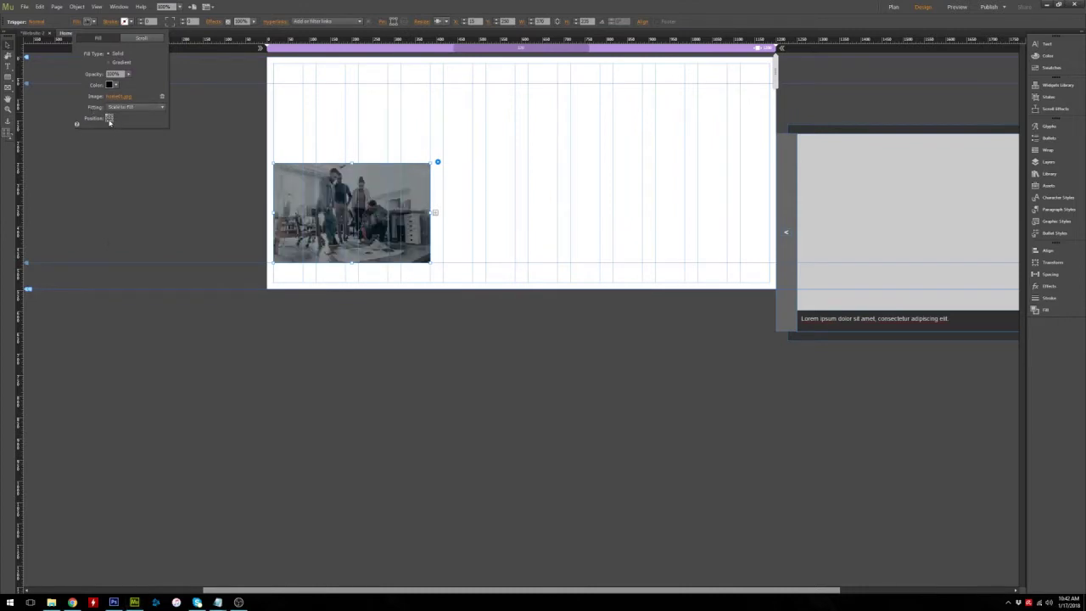
click(109, 120)
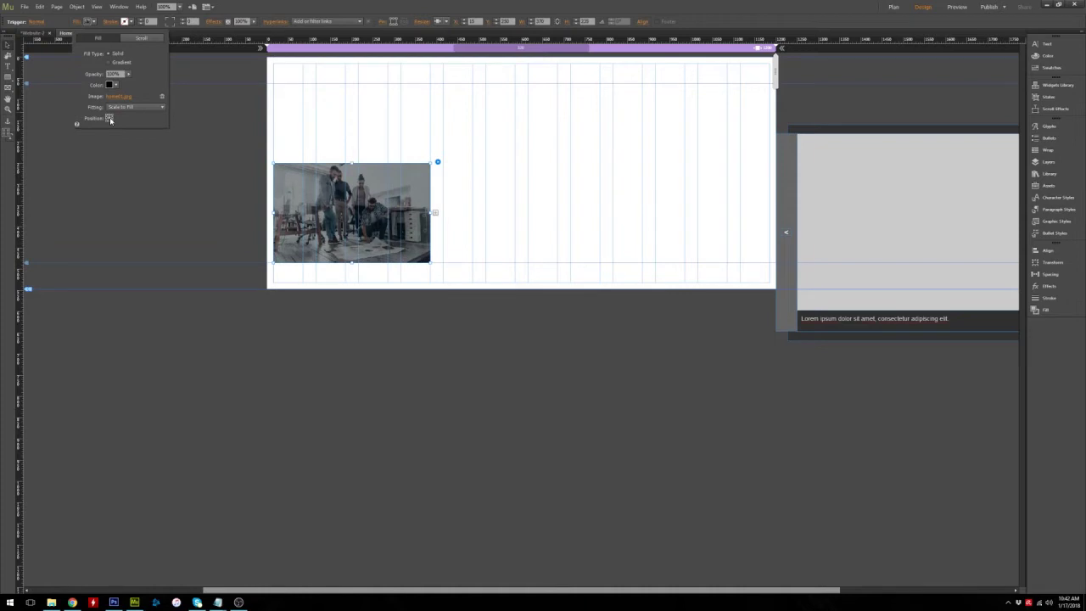
click(348, 117)
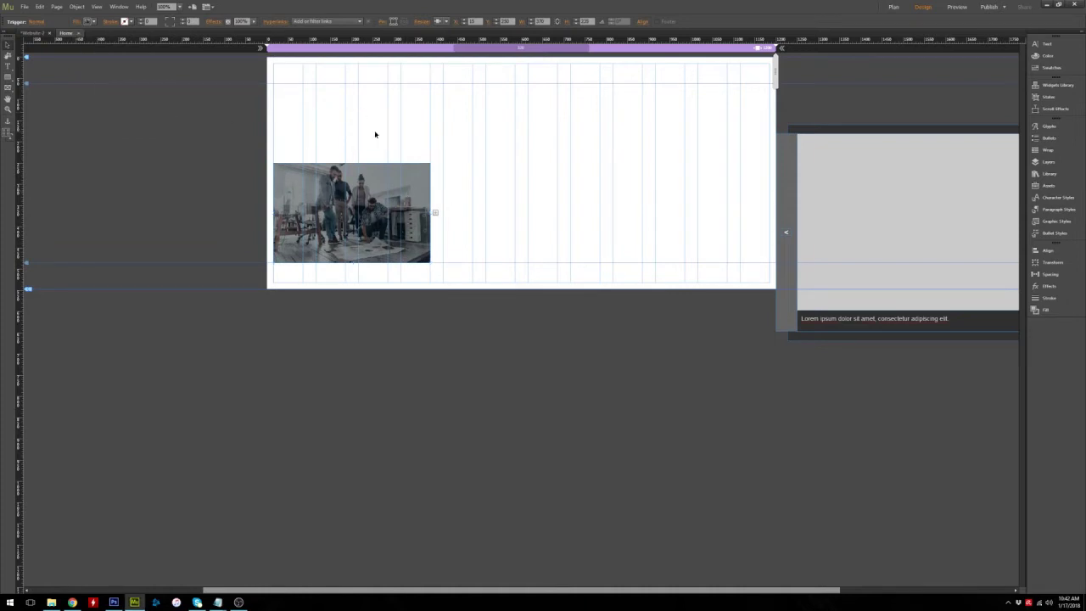
- Check the trigger's Normal, Rollover, Mouse Down and Active states for the added fill image
click(355, 200)
click(38, 22)
click(68, 52)
click(73, 70)
click(71, 87)
click(71, 38)
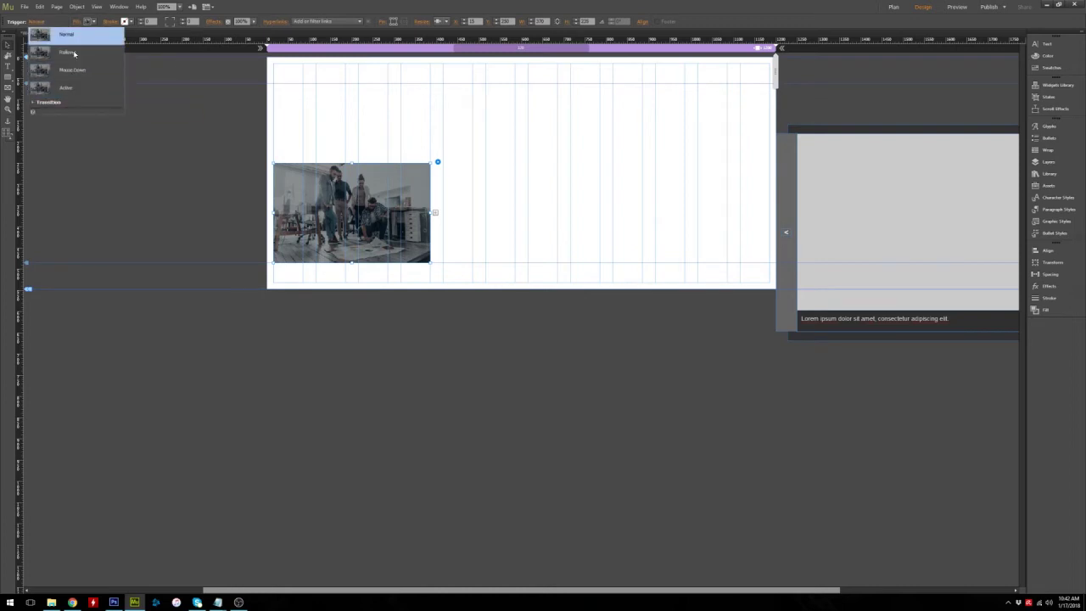
click(74, 53)
click(79, 68)
click(82, 55)
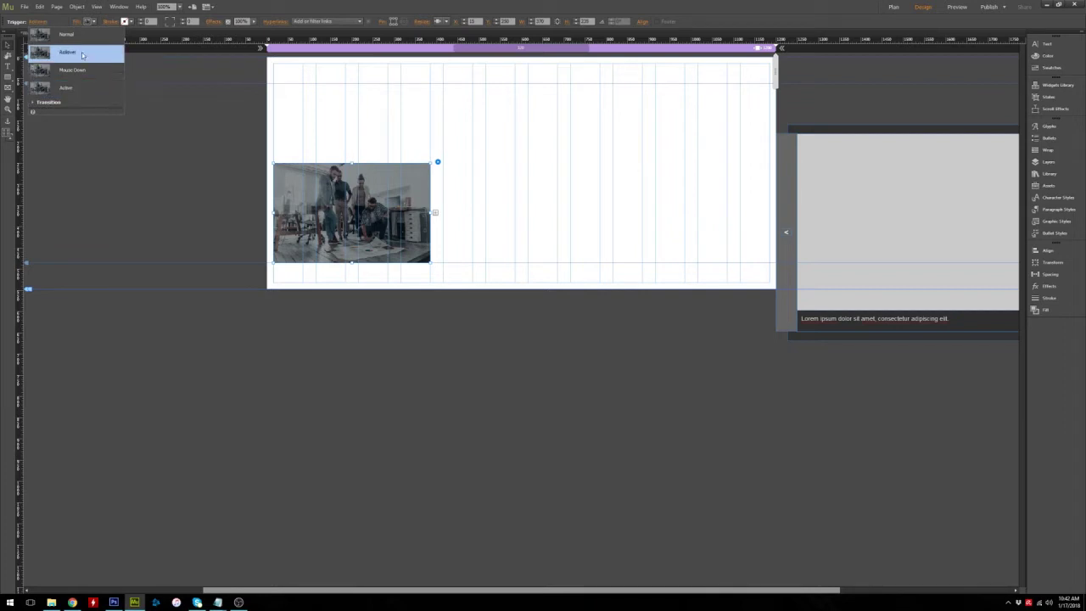
click(81, 35)
- Set the fill opacity of the trigger's Rollover state to 50%
click(81, 52)
click(78, 23)
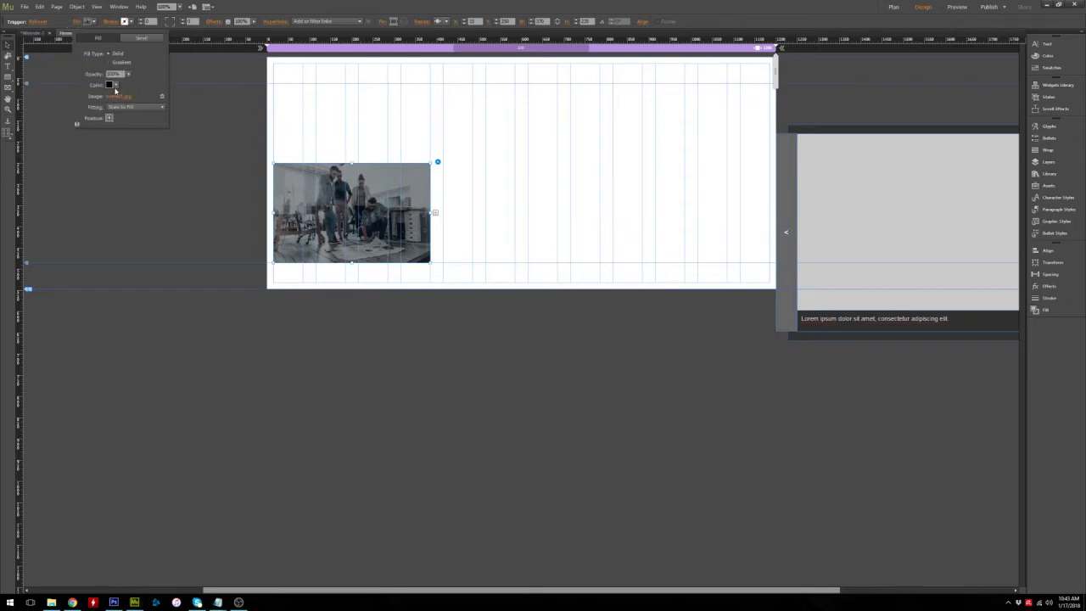
click(128, 75)
key(Escape)
click(76, 22)
text(50)
key(Return)
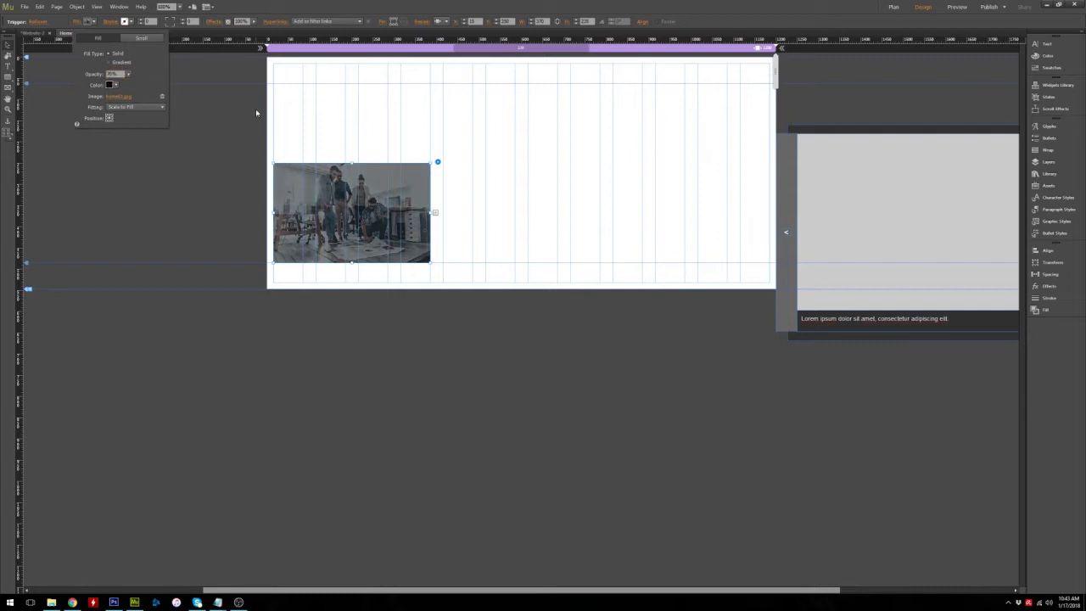
click(299, 119)
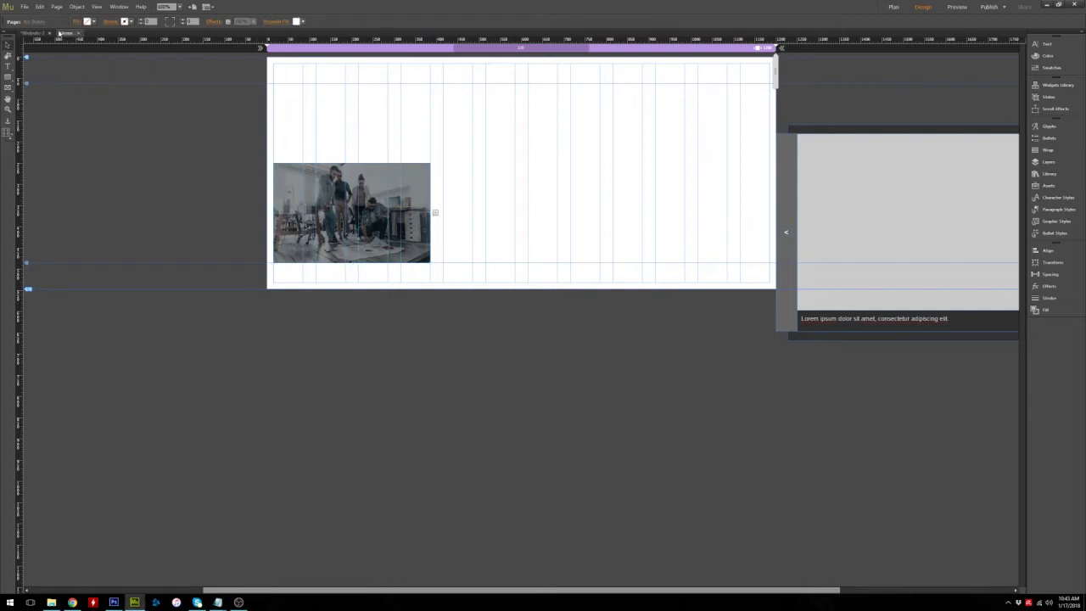
- Compare the fill opacity of the trigger's Normal, Rollover and Mouse Down states
click(351, 212)
click(37, 24)
click(70, 52)
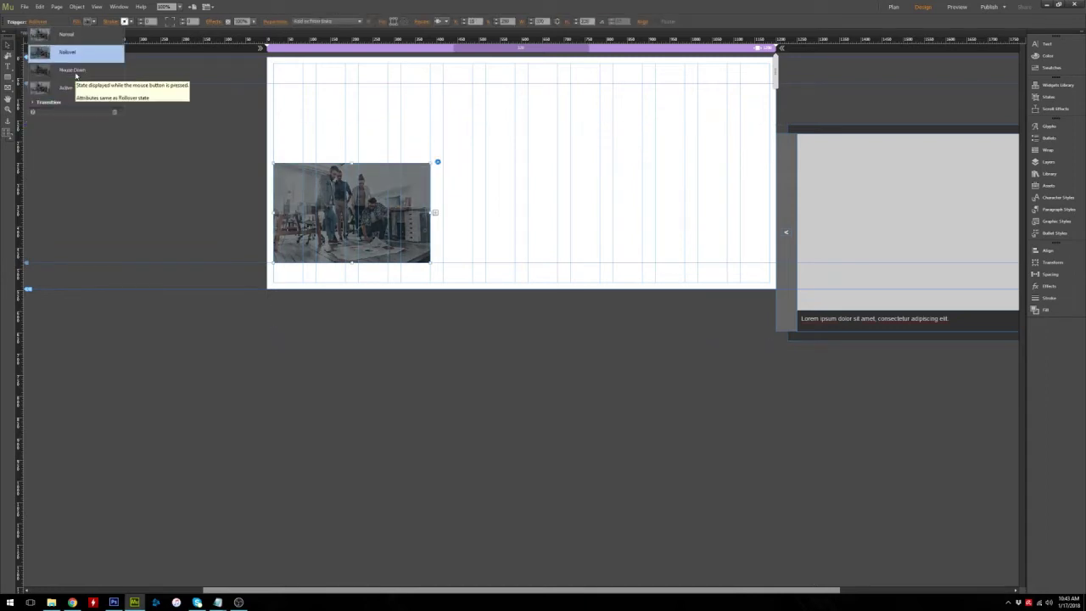
click(75, 71)
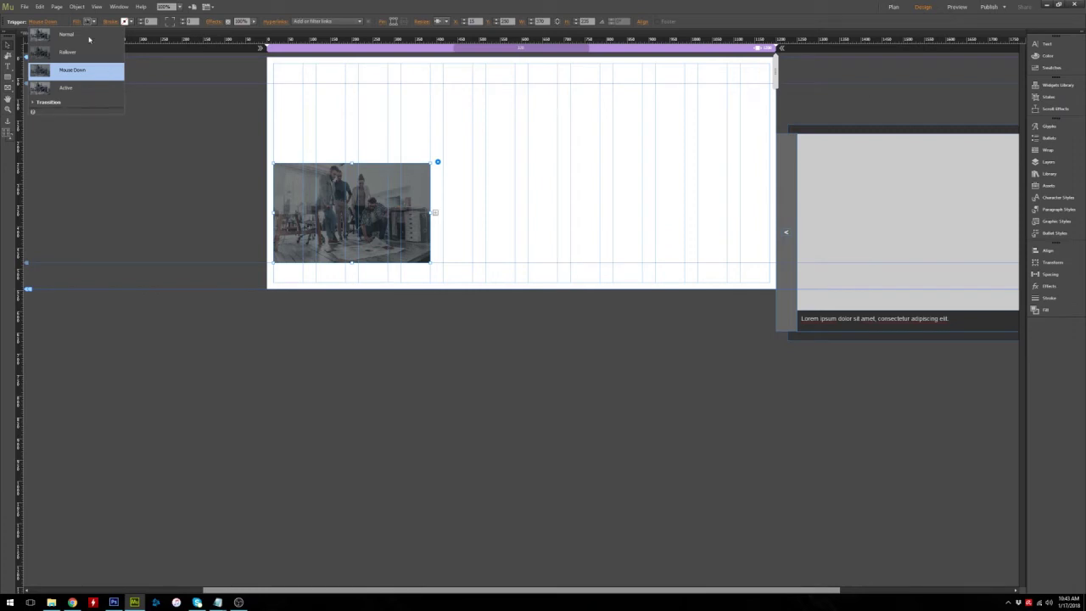
click(90, 39)
click(78, 54)
click(76, 69)
click(85, 35)
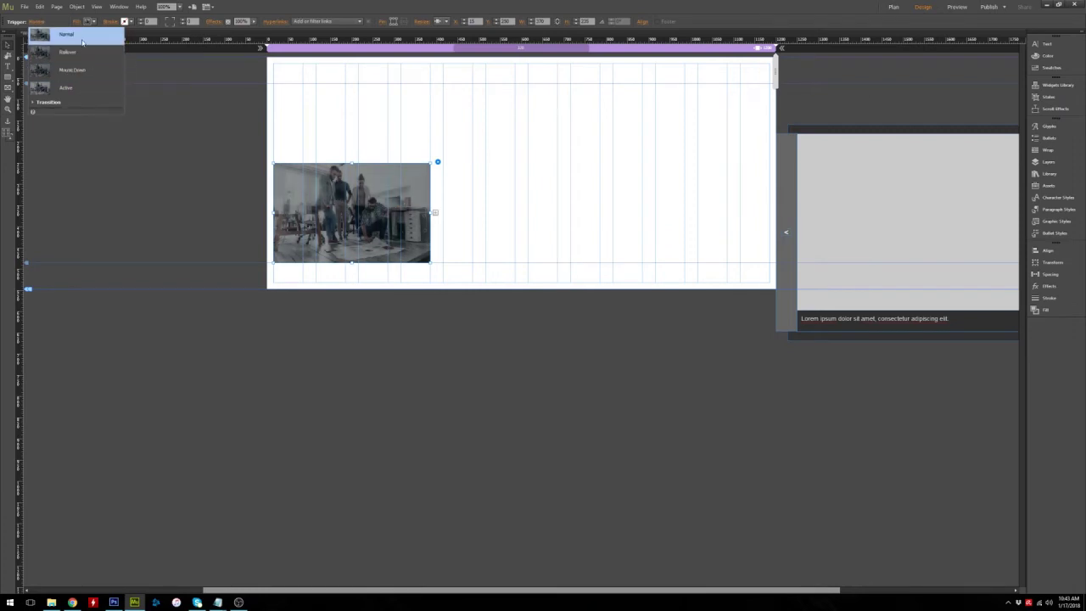
click(84, 53)
click(88, 37)
click(91, 53)
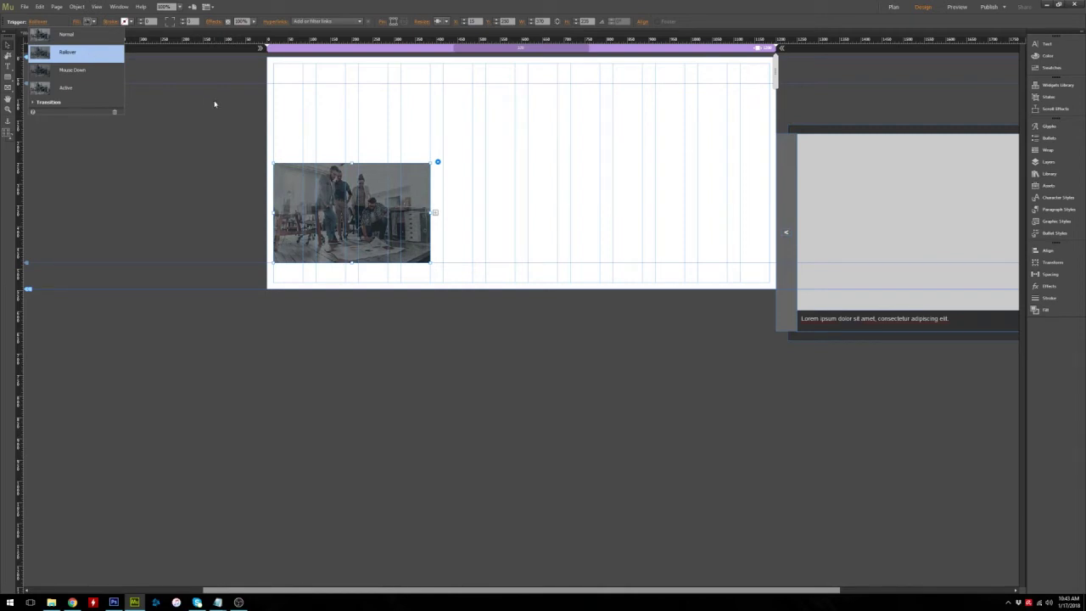
- Examine the bevel and shadow effect options for the trigger's Rollover state without applying any
click(219, 21)
click(219, 21)
click(253, 38)
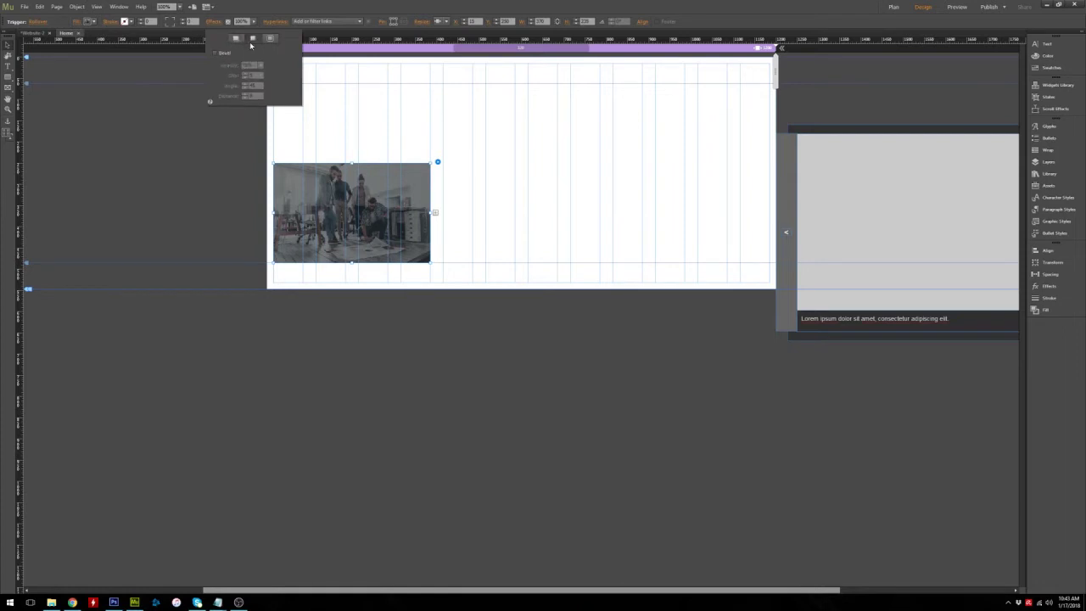
click(236, 38)
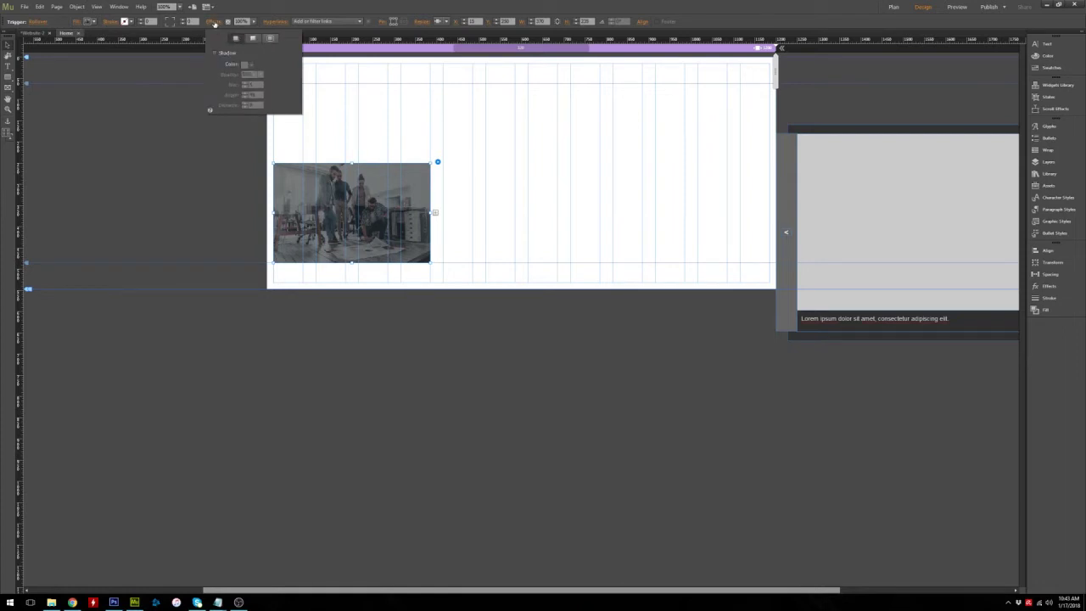
click(217, 22)
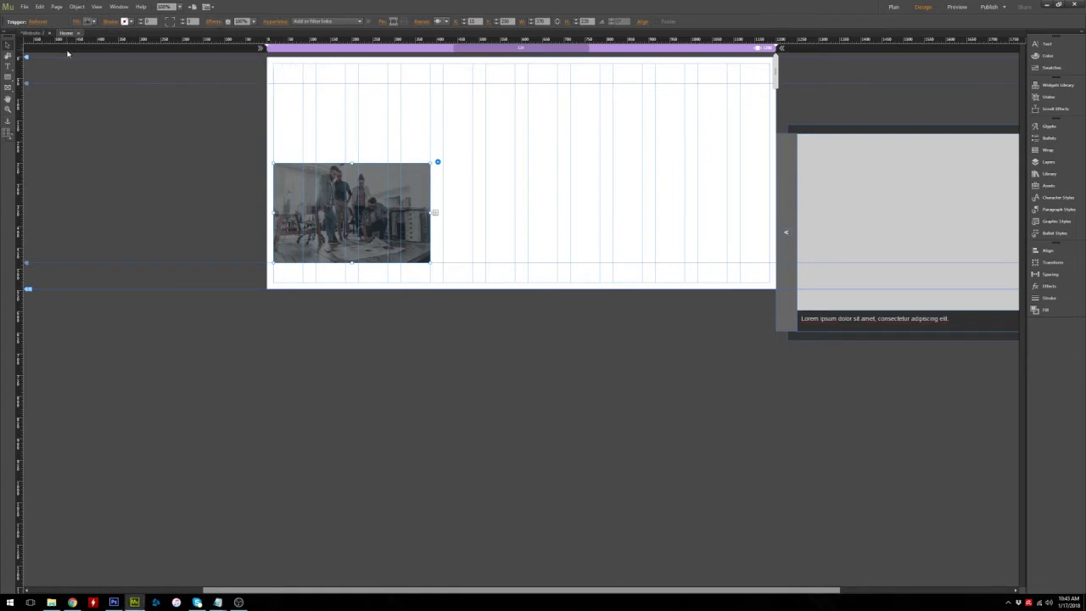
click(335, 114)
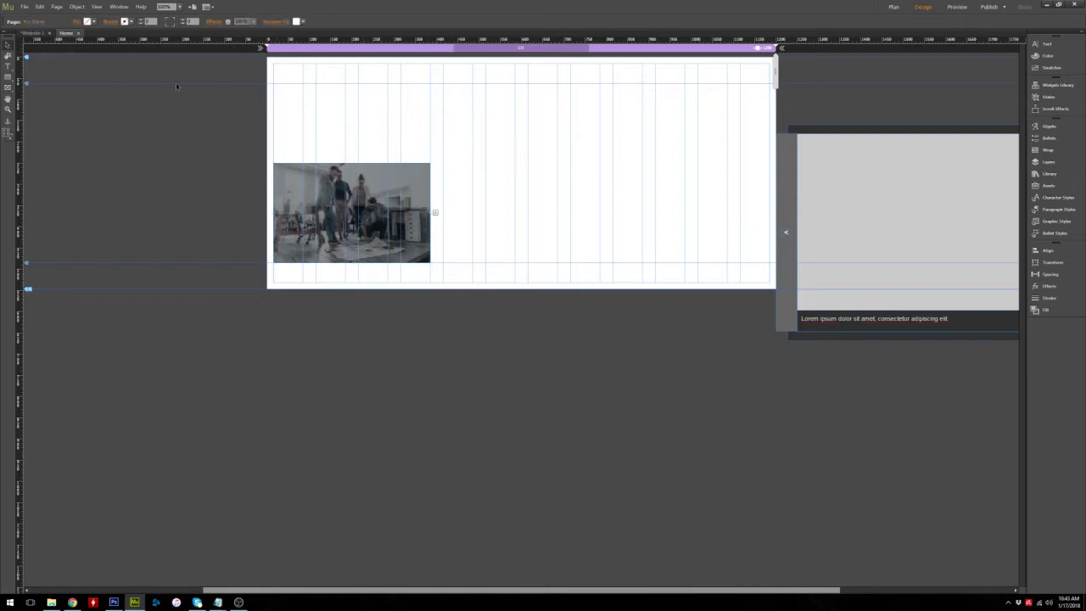
- Preview the page in the browser to check the image trigger, and return to Muse
click(24, 6)
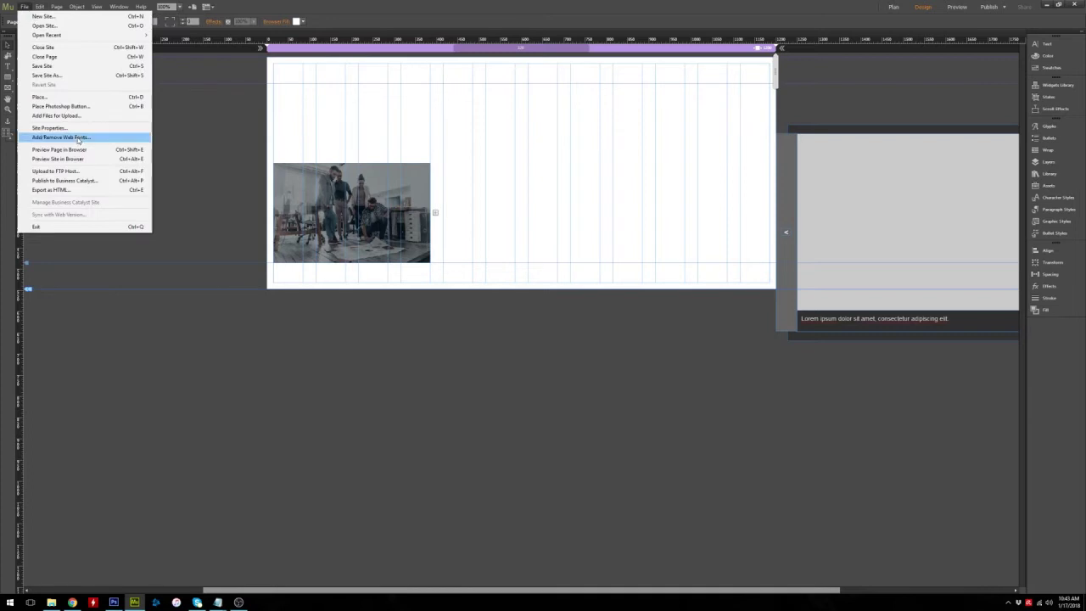
click(80, 150)
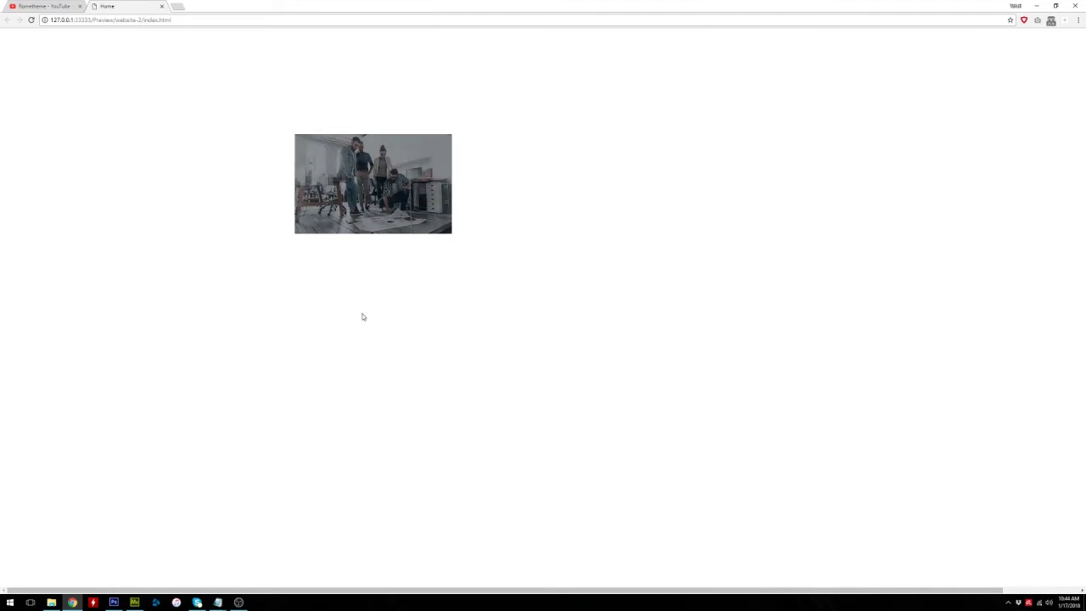
click(134, 602)
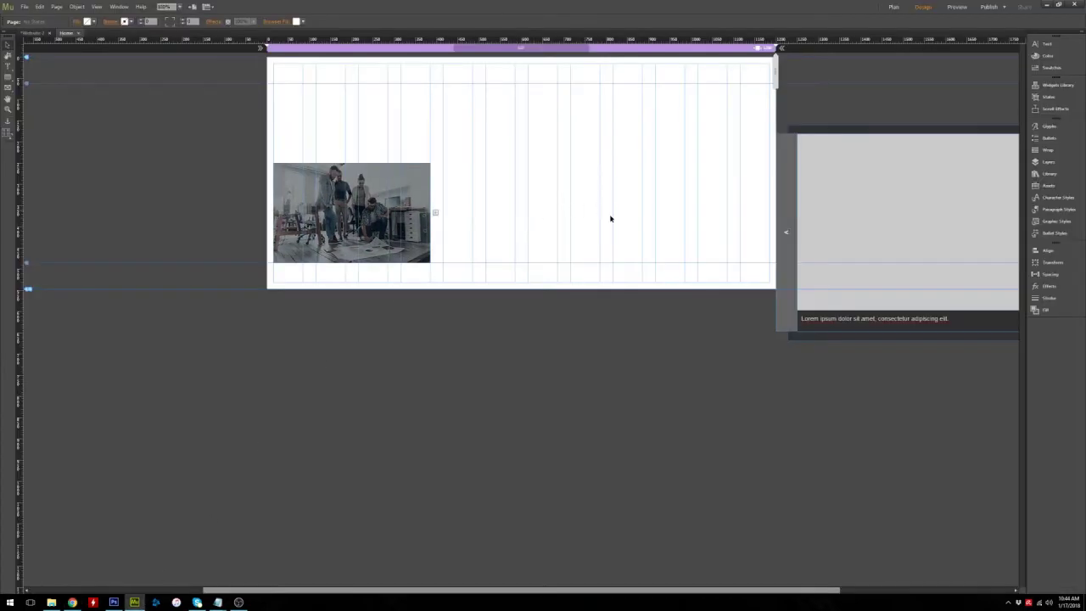
- Place a YouTube widget from the Social widgets below the page and set its resizing to Responsive Width and Height
scroll(509, 212, right, 2)
scroll(503, 214, down, 1)
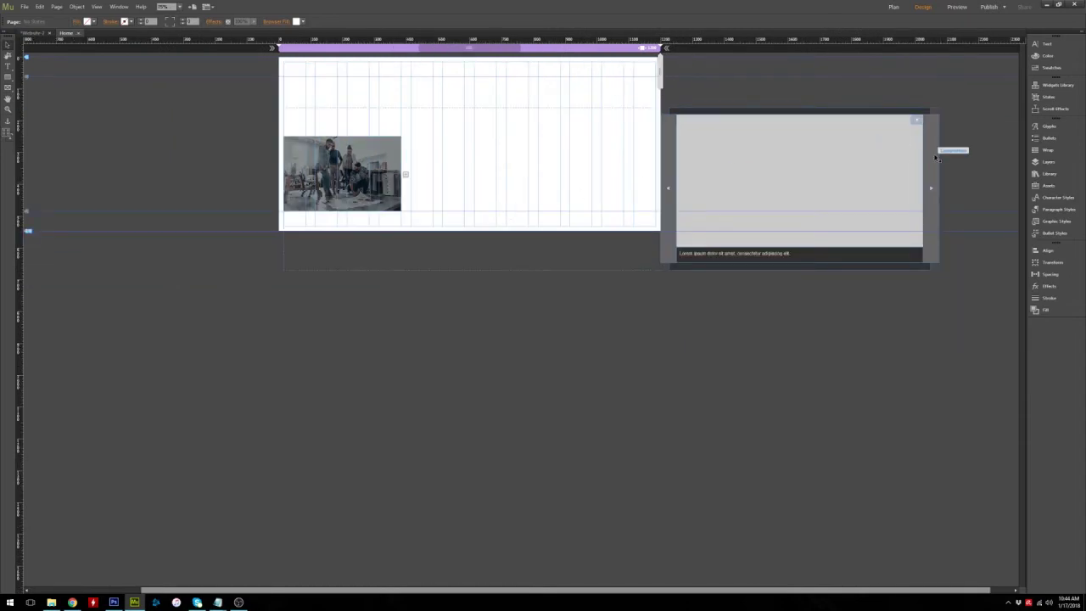
click(1057, 85)
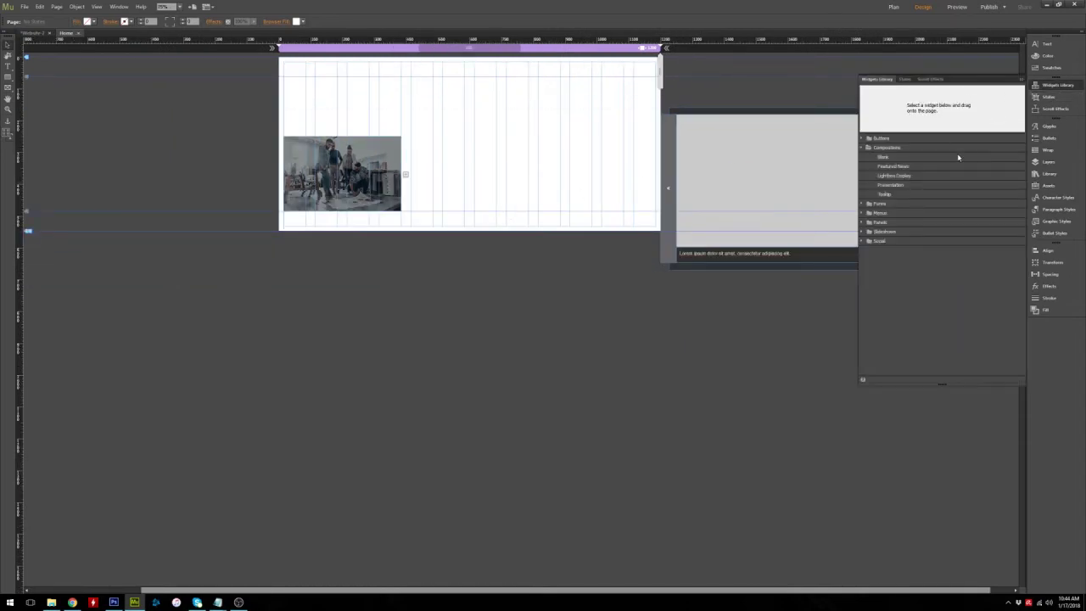
click(876, 242)
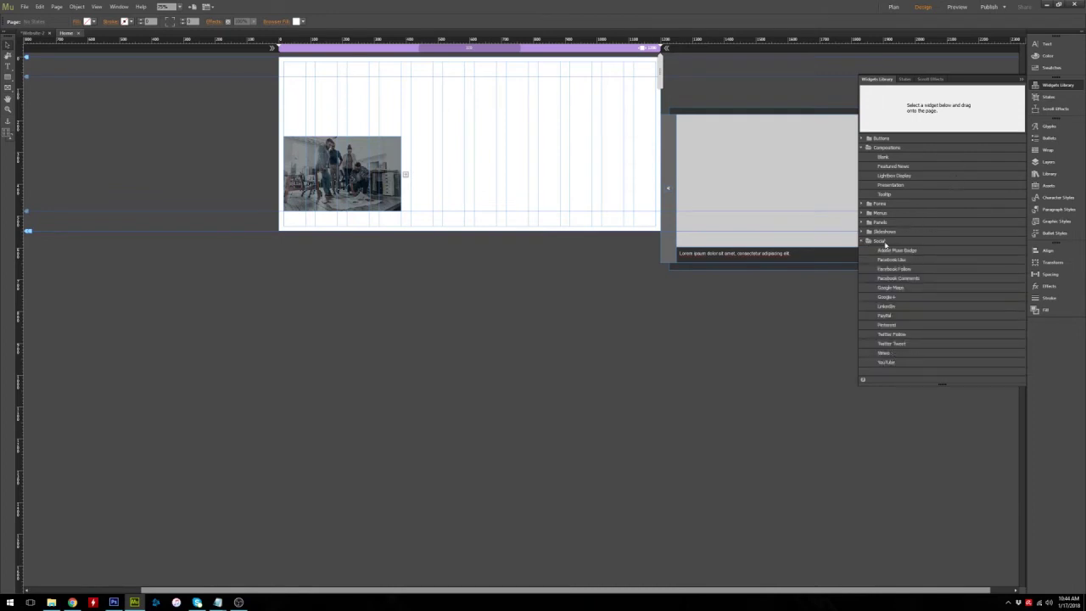
click(885, 242)
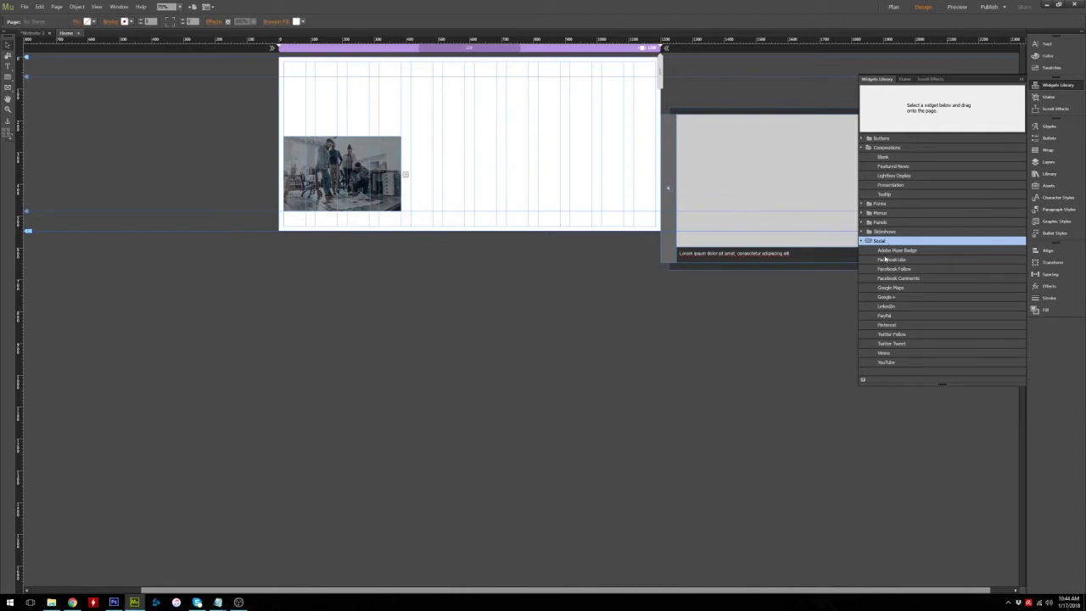
click(887, 354)
click(888, 363)
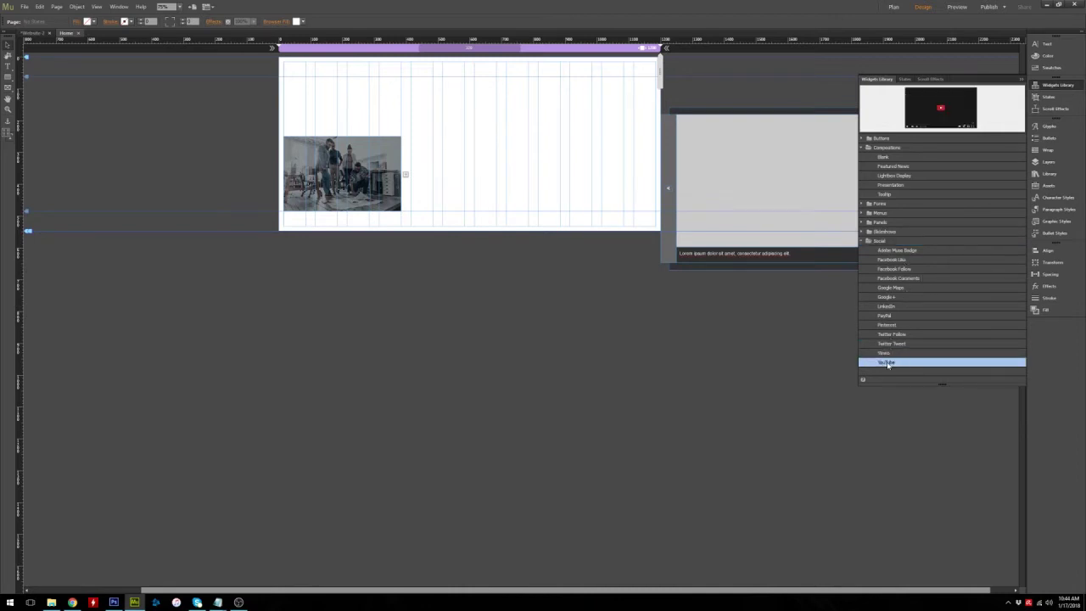
drag(888, 363, 401, 287)
drag(492, 309, 459, 291)
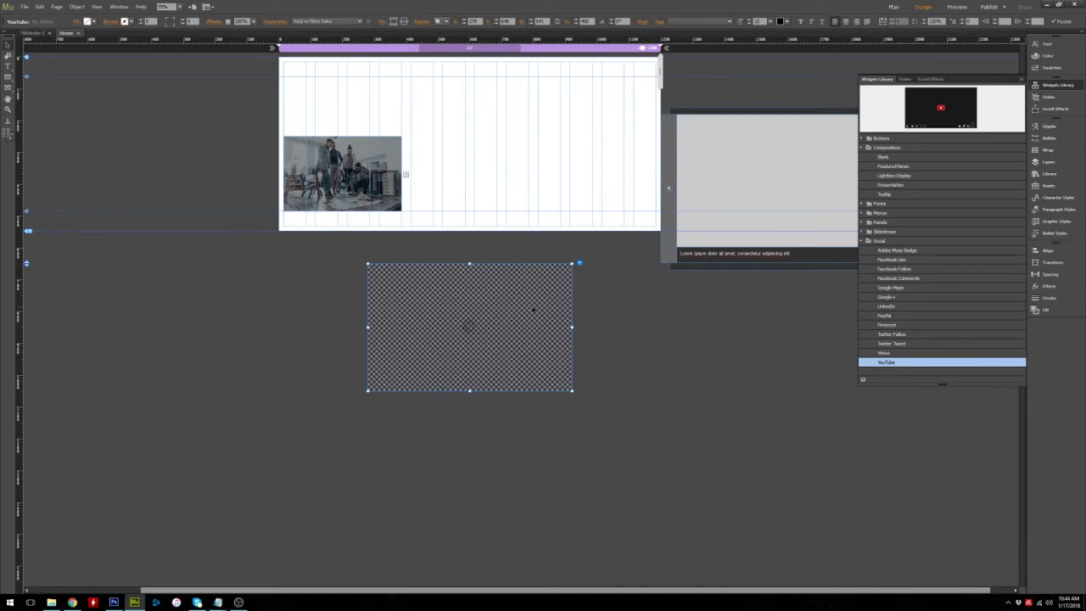
click(443, 22)
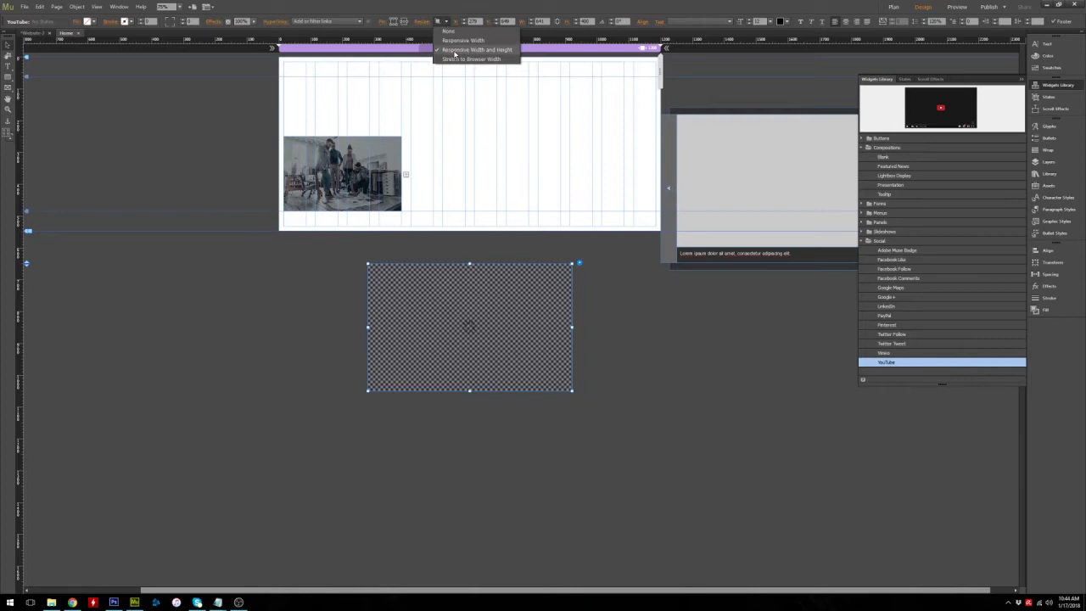
click(498, 51)
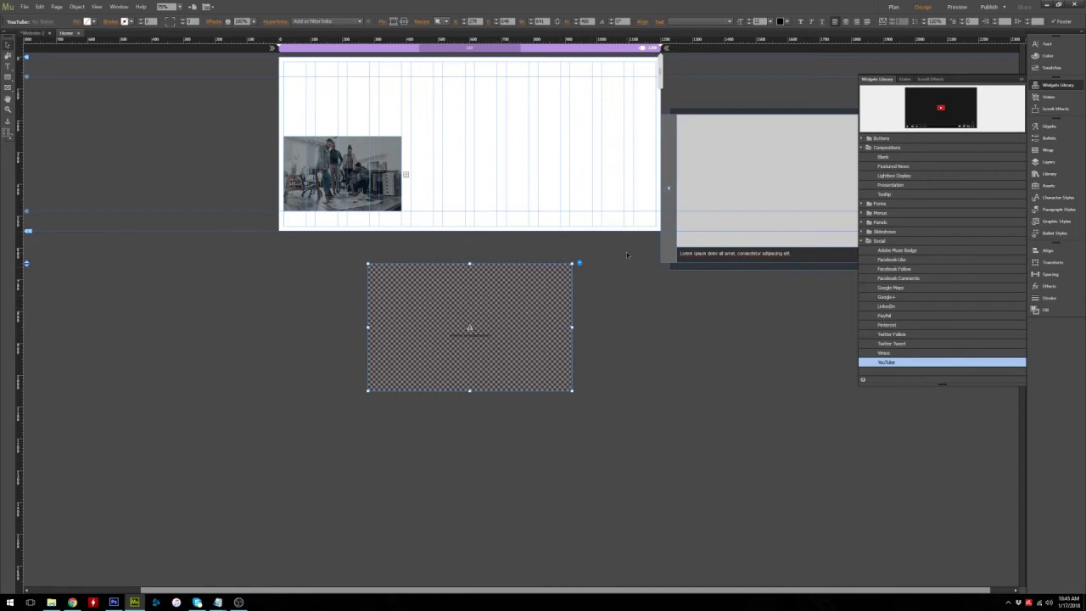
- Turn off the Prev, Next and Close Button parts of the lightbox composition
click(749, 201)
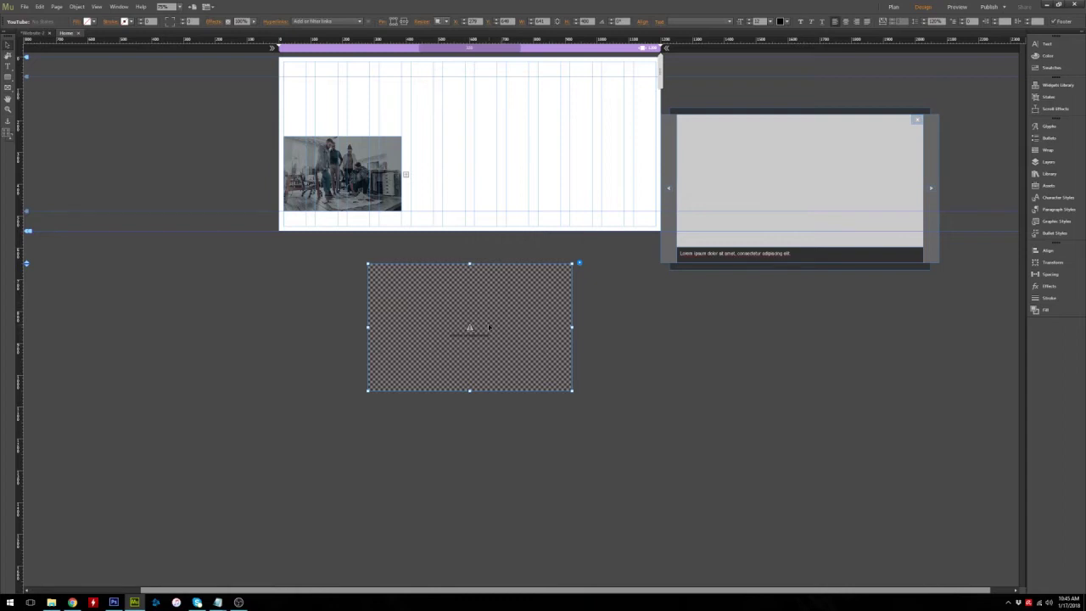
click(764, 150)
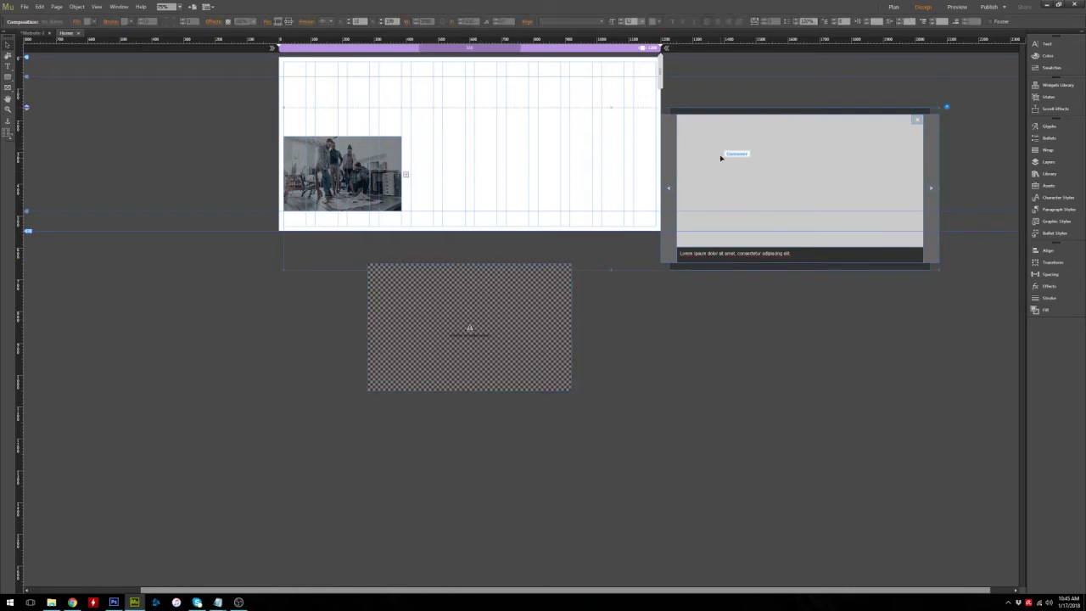
click(724, 160)
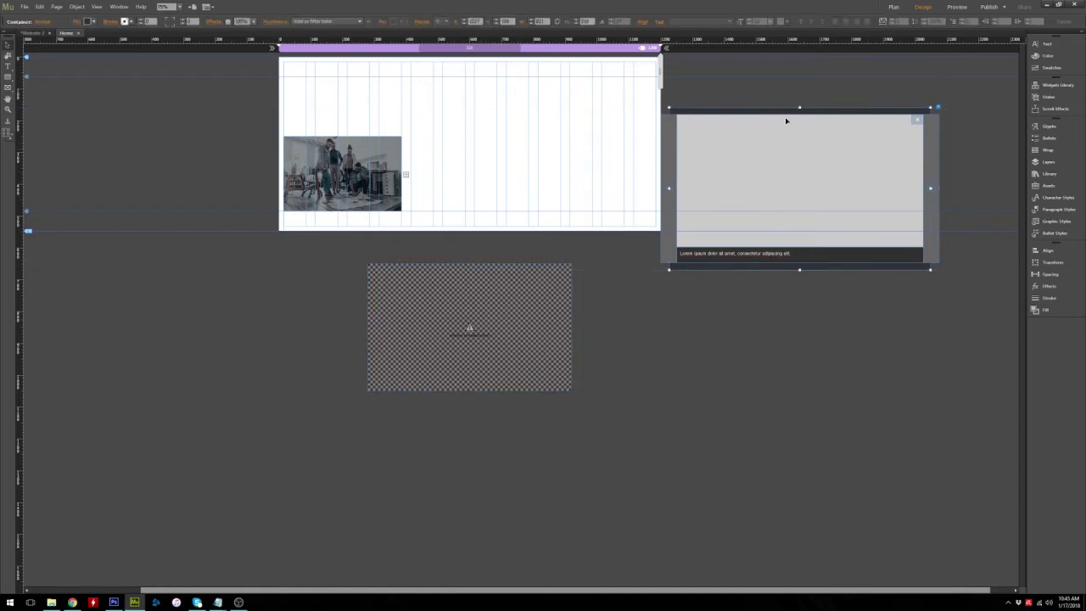
click(946, 114)
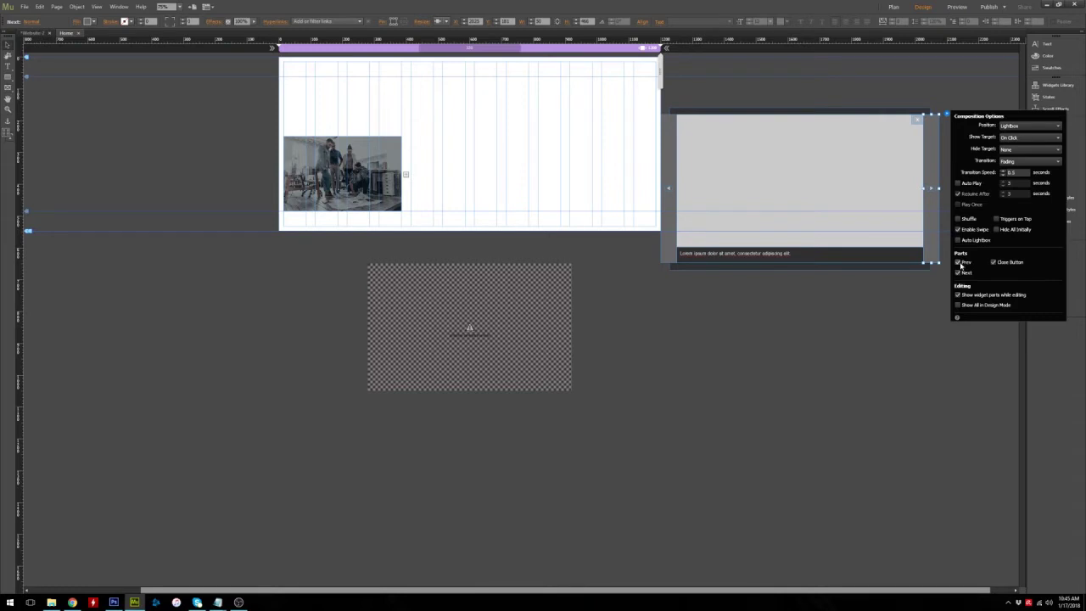
click(958, 263)
click(958, 272)
click(994, 262)
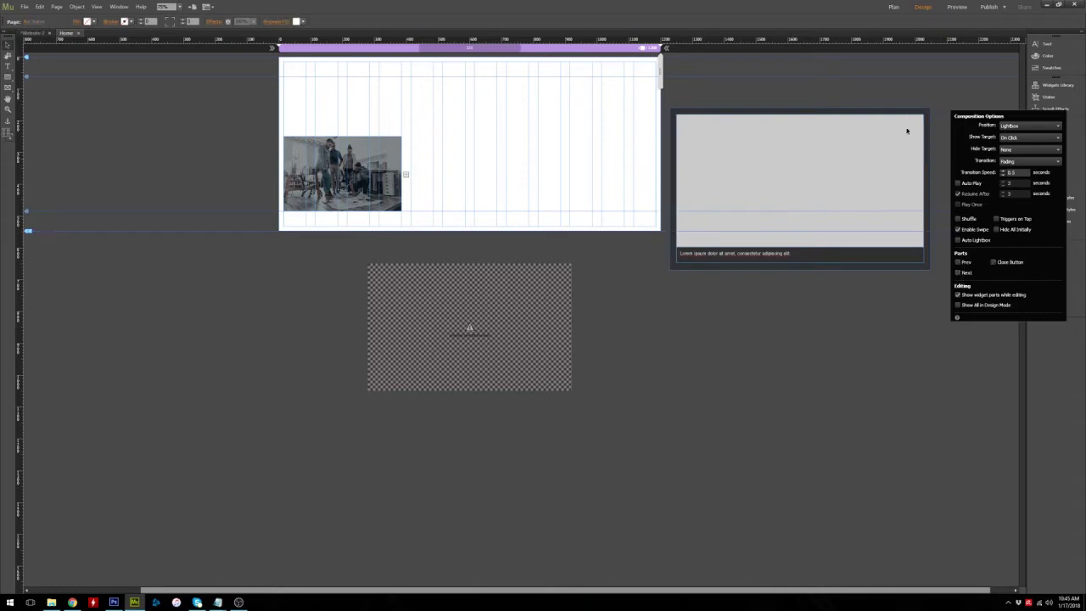
- Fill the lightbox target area with black
click(882, 100)
click(856, 142)
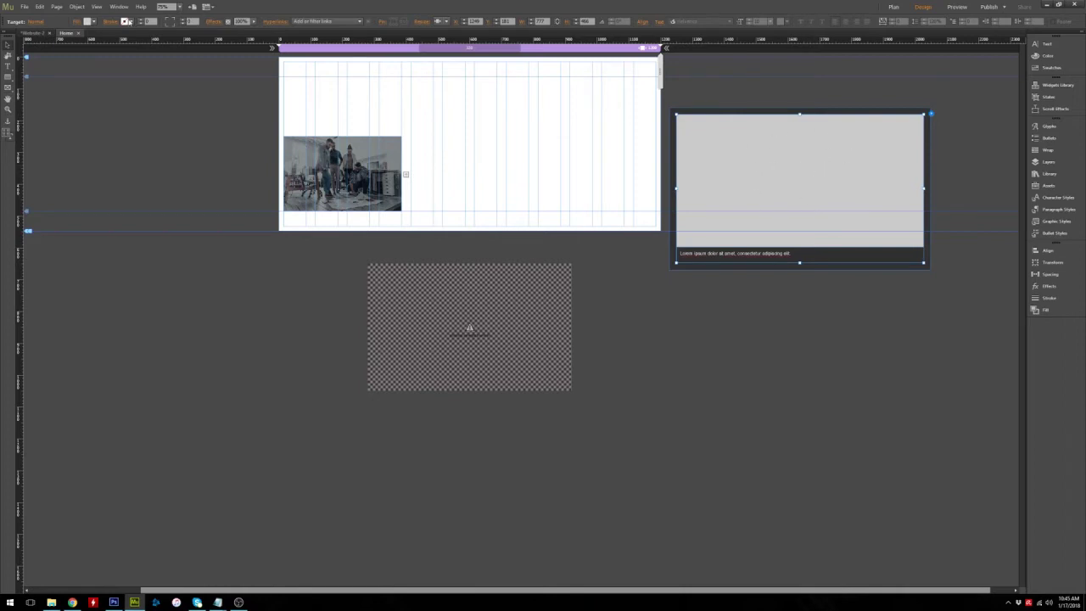
click(89, 22)
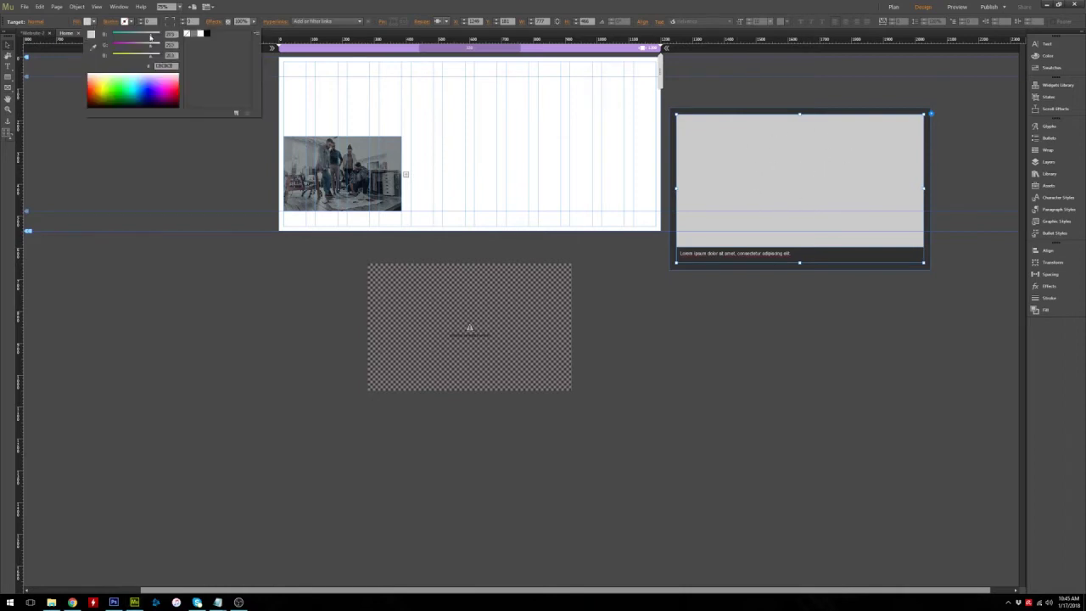
click(205, 36)
click(746, 92)
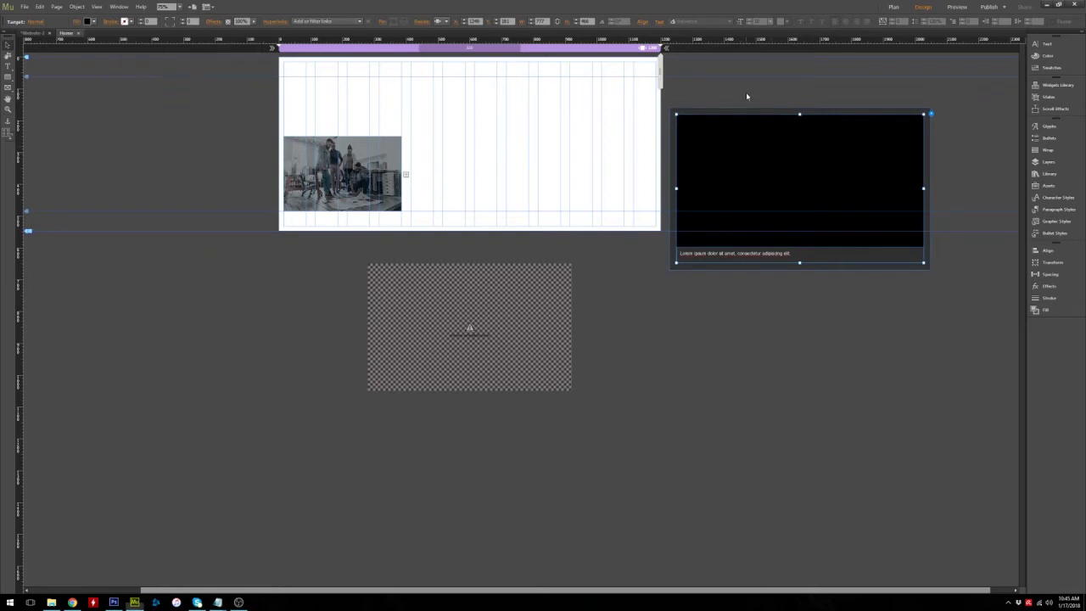
click(753, 114)
click(768, 143)
- Move the YouTube widget into the lightbox target's upper-left corner and enlarge it to the target's full height, about 747 by 466 px
click(572, 290)
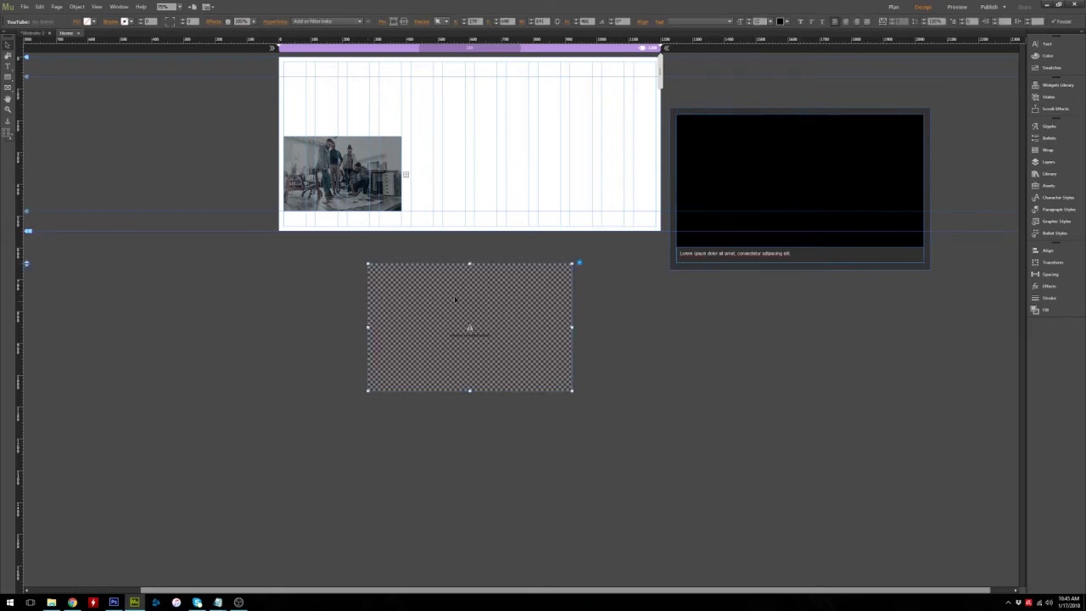
drag(486, 288, 790, 152)
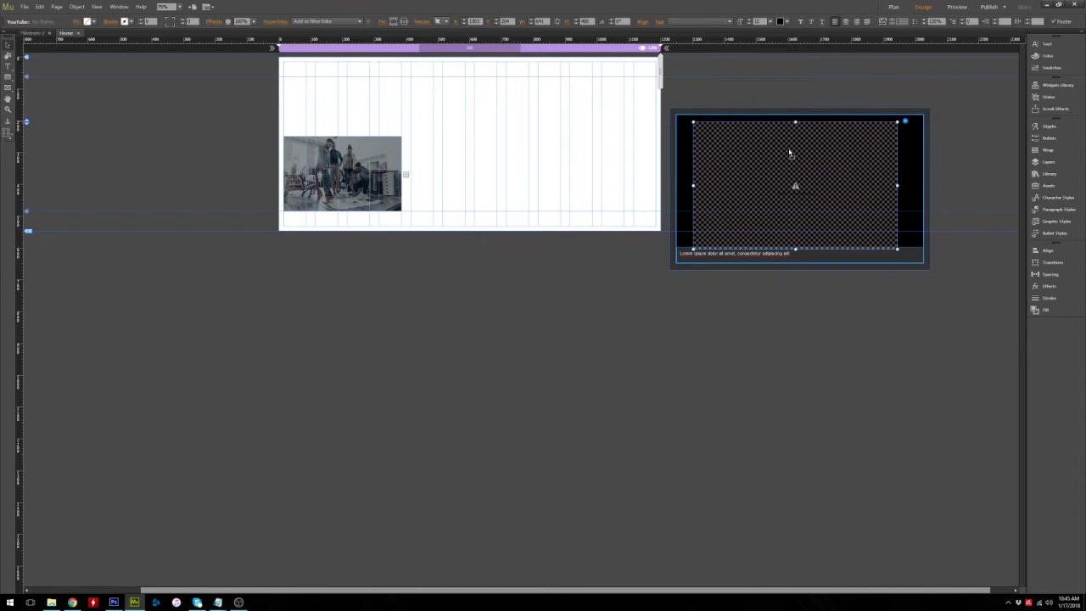
drag(790, 153, 718, 133)
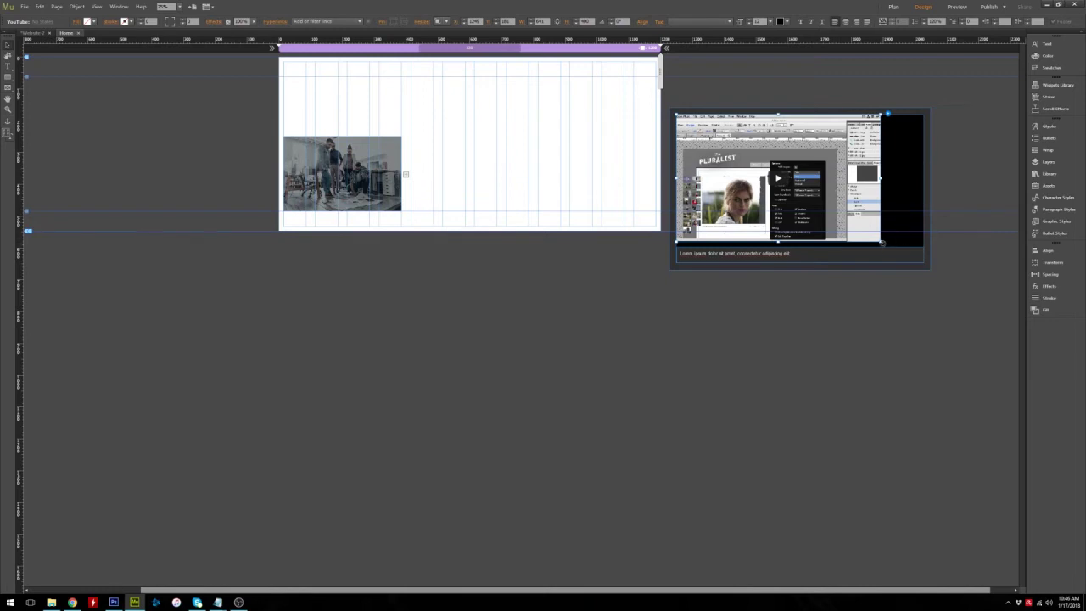
mouse_move(881, 242)
mouse_down()
mouse_move(908, 260)
mouse_move(881, 242)
mouse_up()
drag(879, 243, 914, 265)
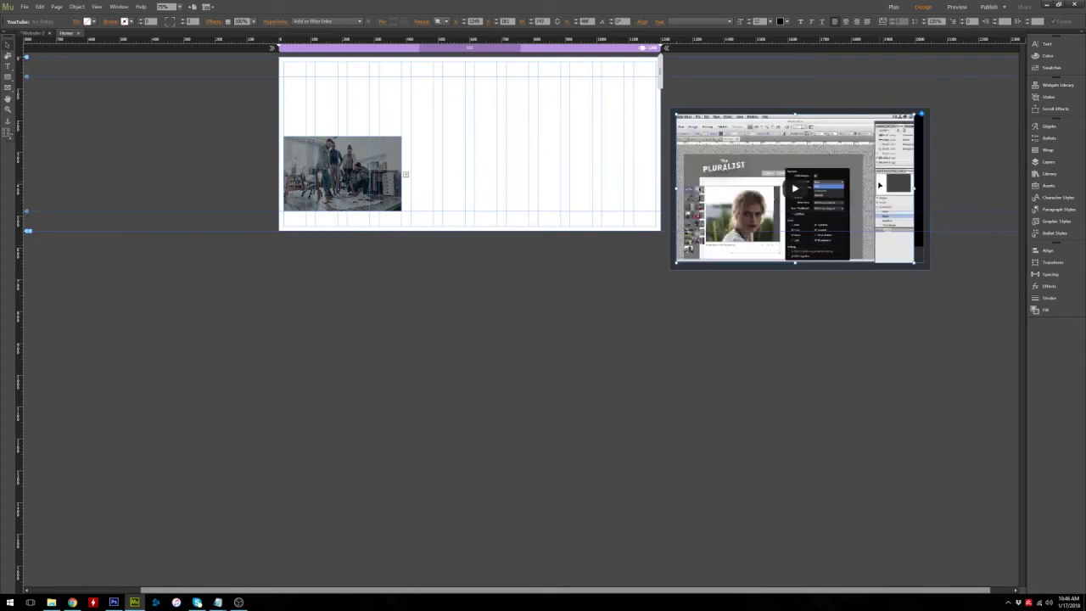
- Send the YouTube widget to the back, behind the lightbox caption text
click(932, 253)
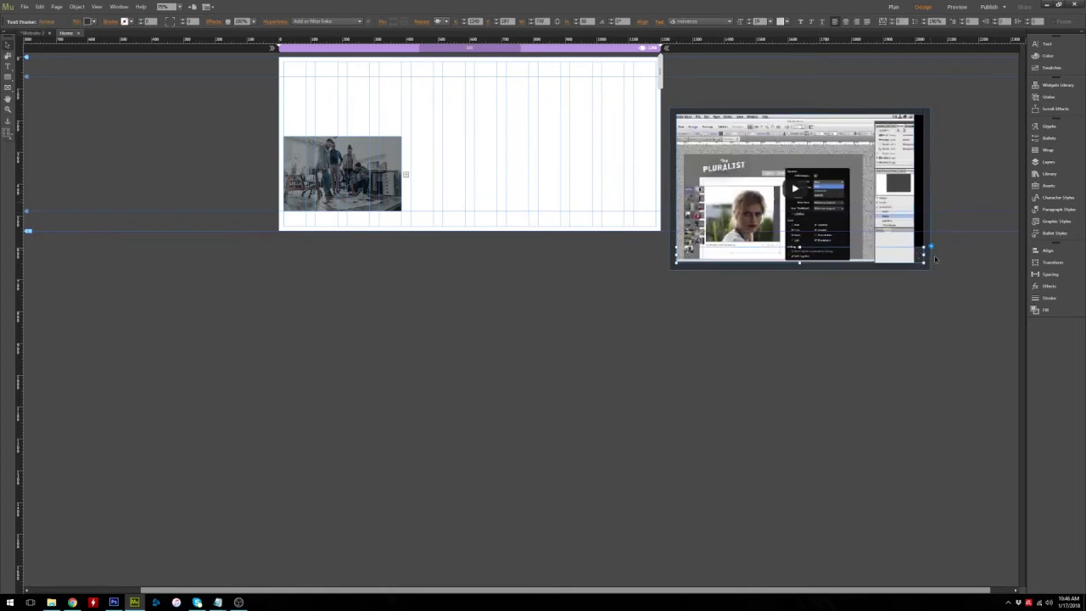
right_click(901, 222)
mouse_move(954, 282)
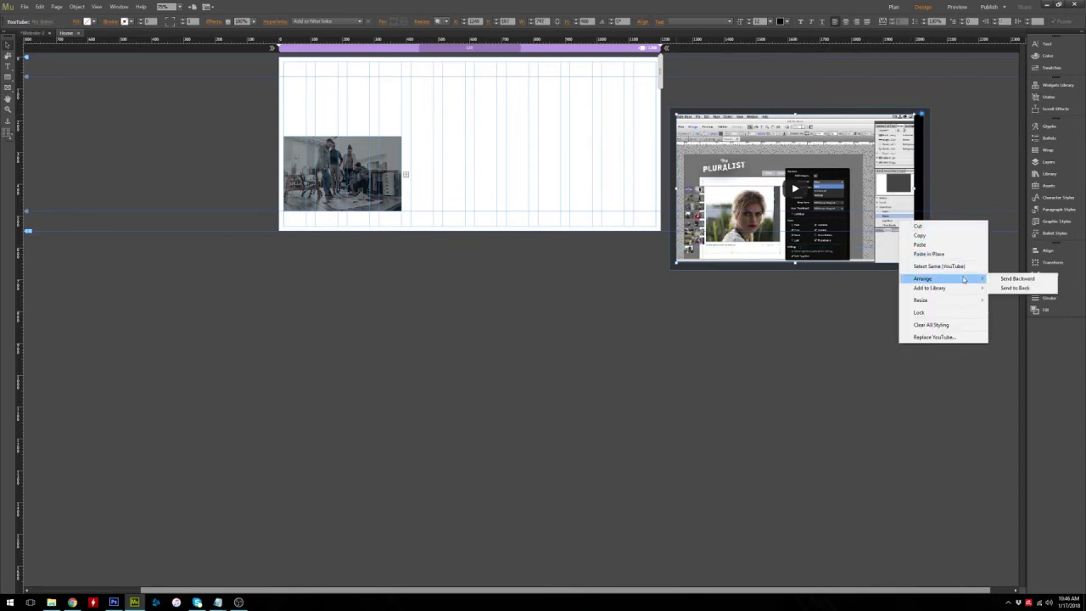
click(1014, 288)
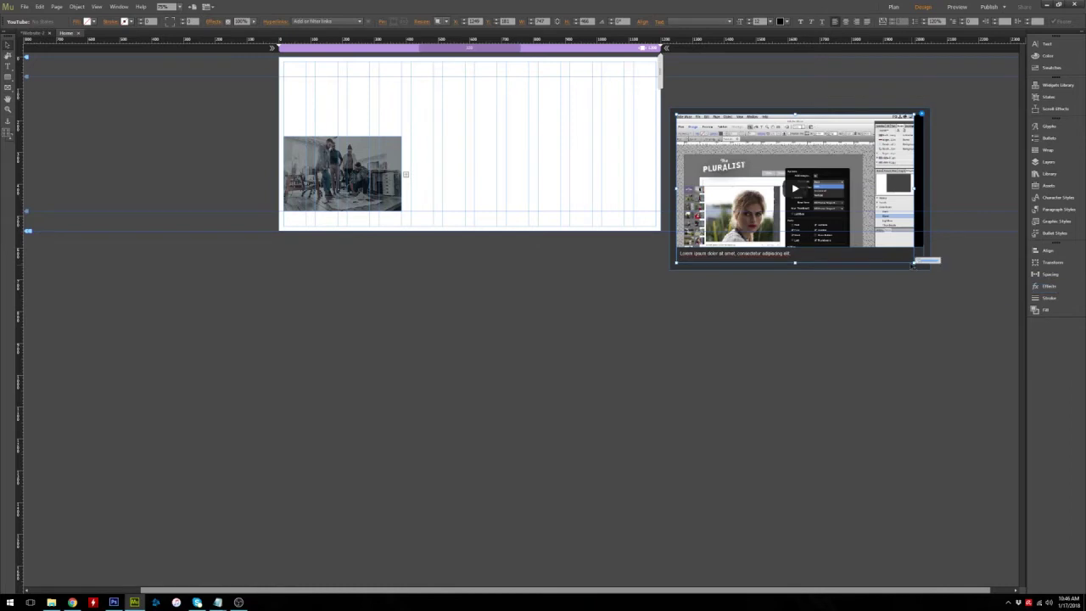
- Delete the lightbox's caption text frame and narrow the target to the width of the video
click(797, 256)
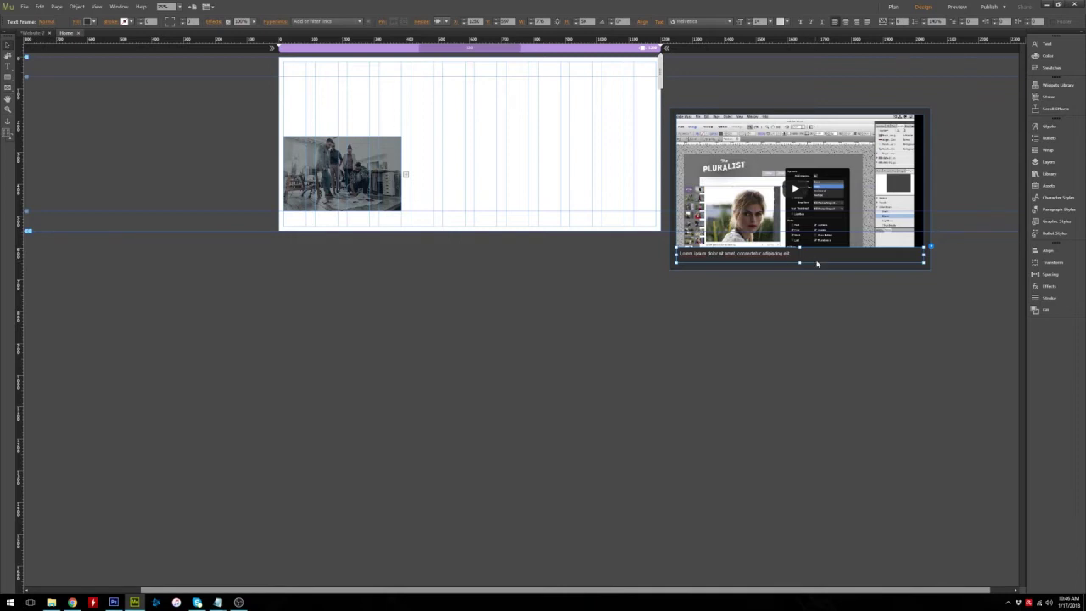
key(Delete)
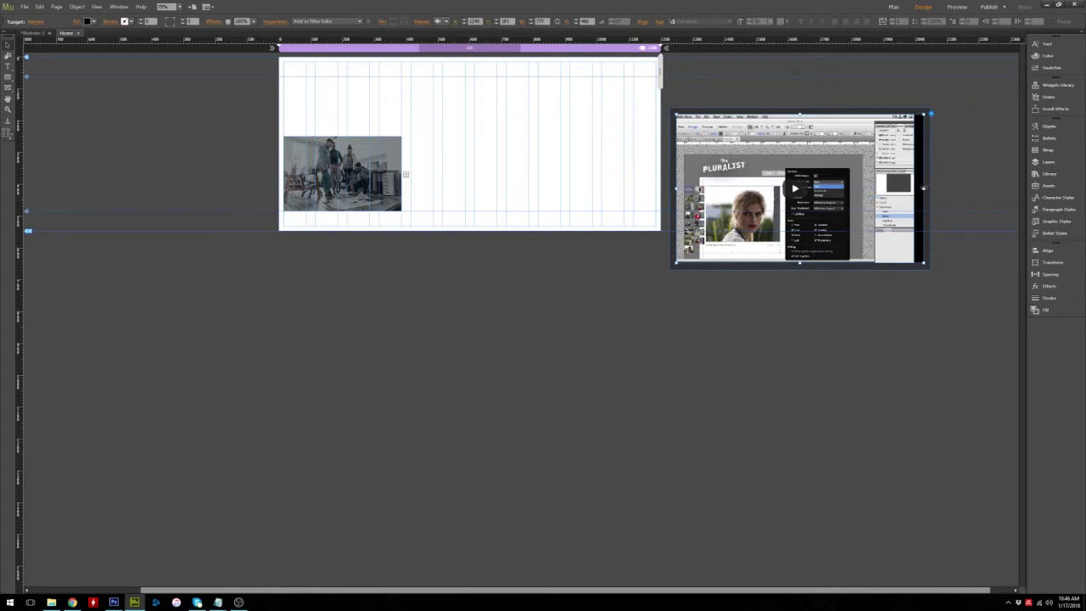
mouse_move(923, 188)
mouse_down()
mouse_move(891, 188)
mouse_move(916, 186)
mouse_up()
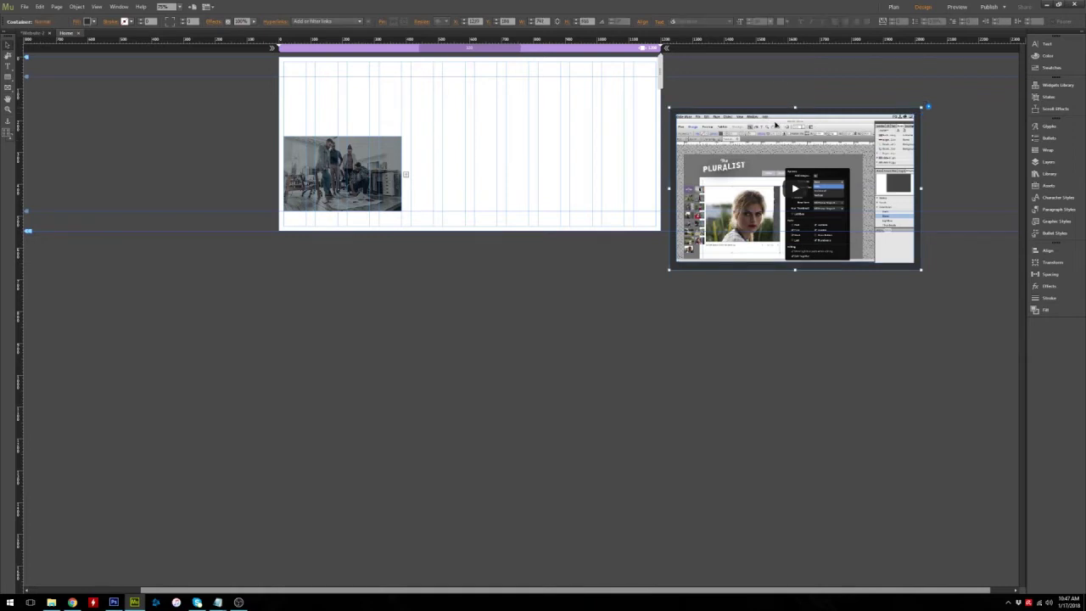
- Preview the page in the browser, open and close the video lightbox from the thumbnail, and return to Muse
click(25, 6)
click(95, 150)
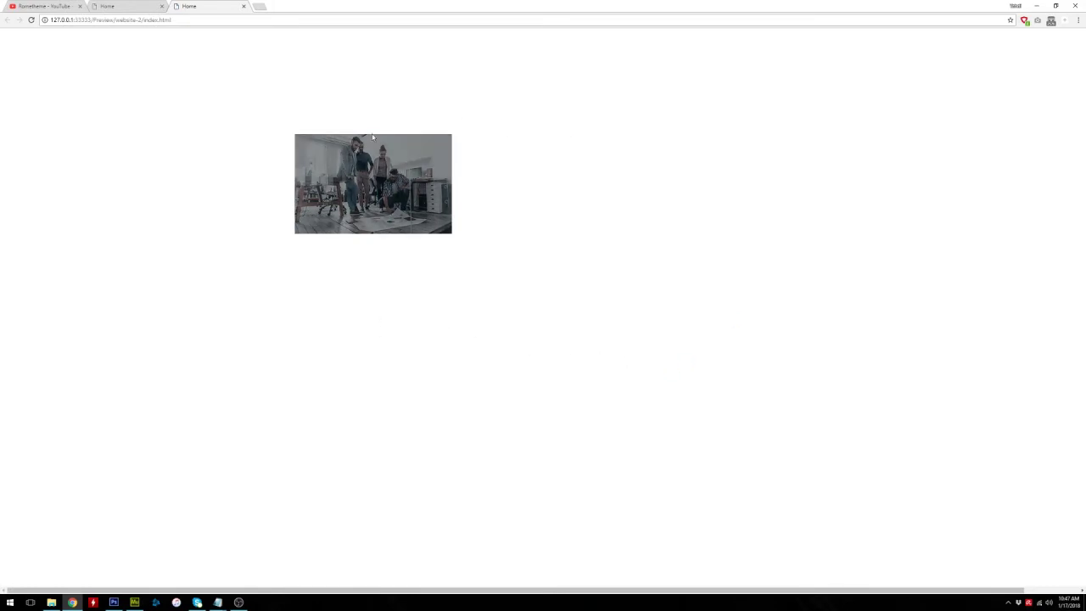
click(373, 192)
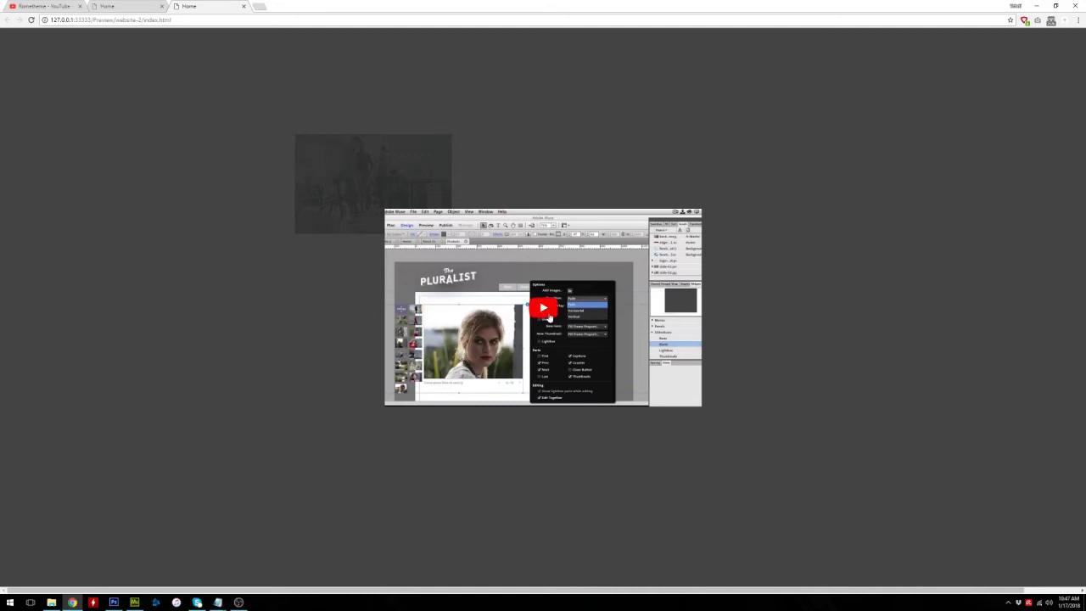
click(548, 181)
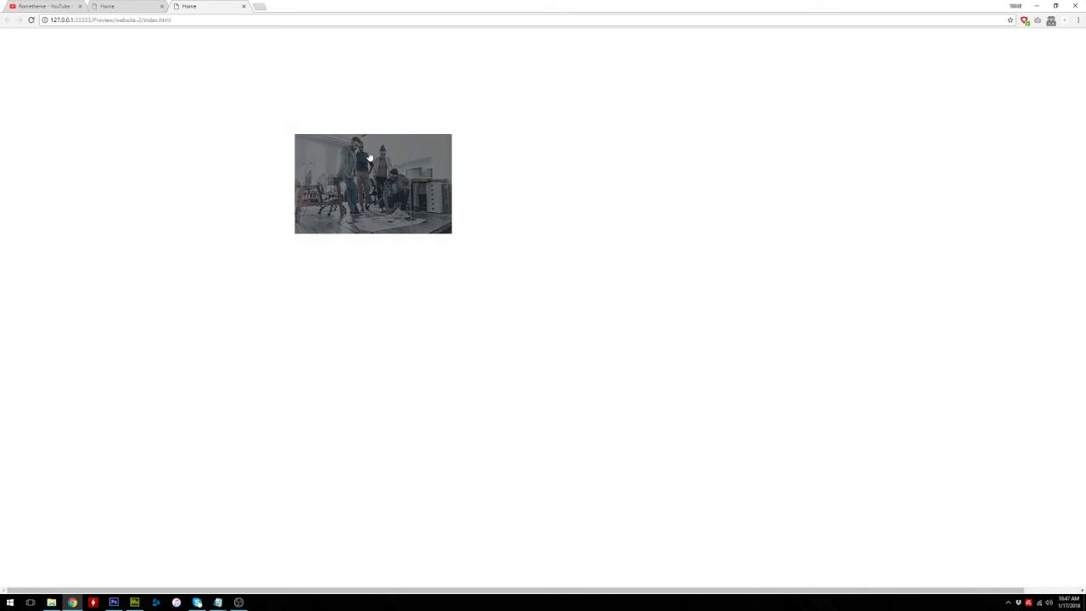
click(136, 603)
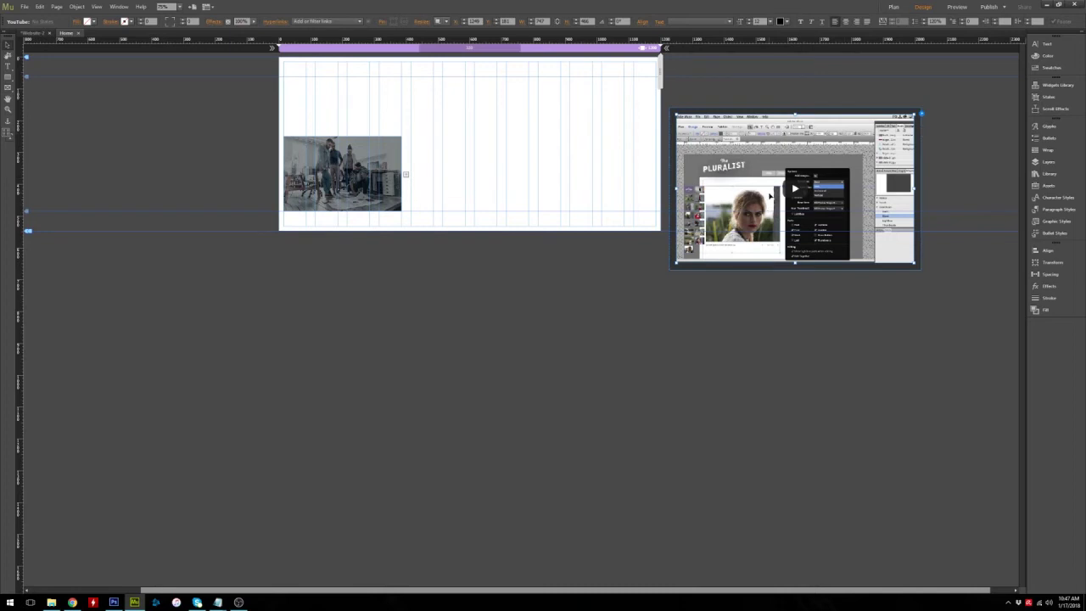
- Enable Reduced Branding and disable Show Related in the YouTube widget's options
click(923, 114)
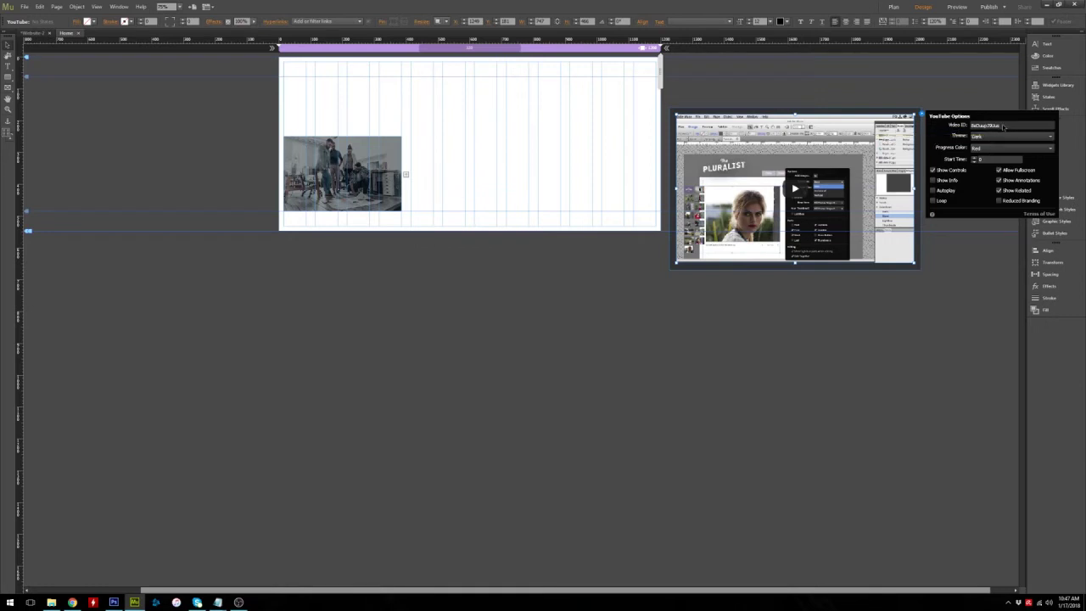
click(1004, 125)
click(999, 201)
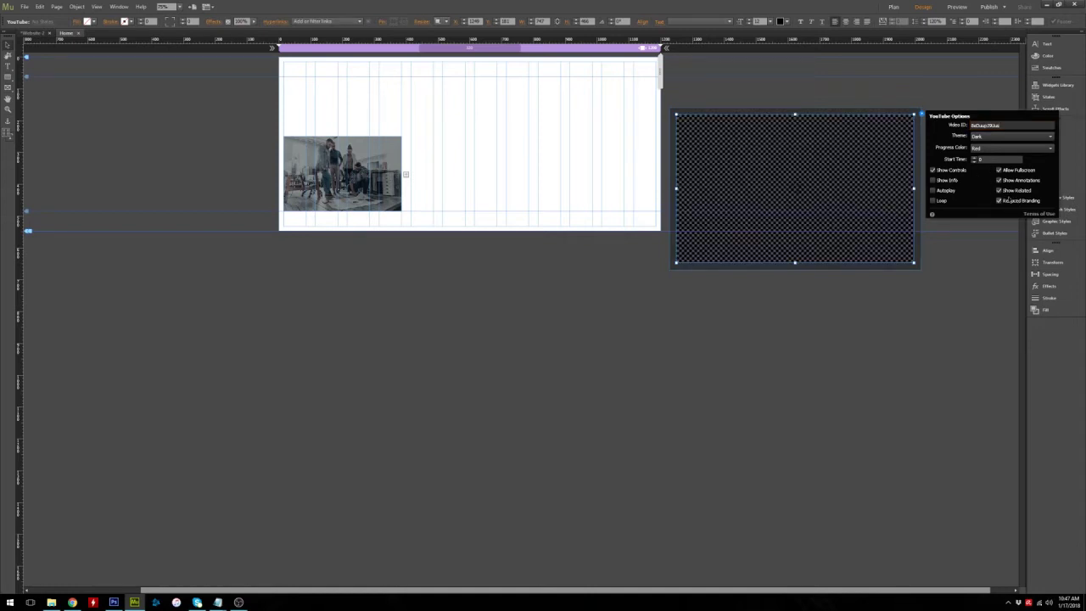
click(1000, 191)
click(1000, 127)
- In the browser, open Rometheme's "#Tips 01" fontawesome icons video on YouTube, copy the video ID from its address, and return to Muse
key(ctrl+shift+e)
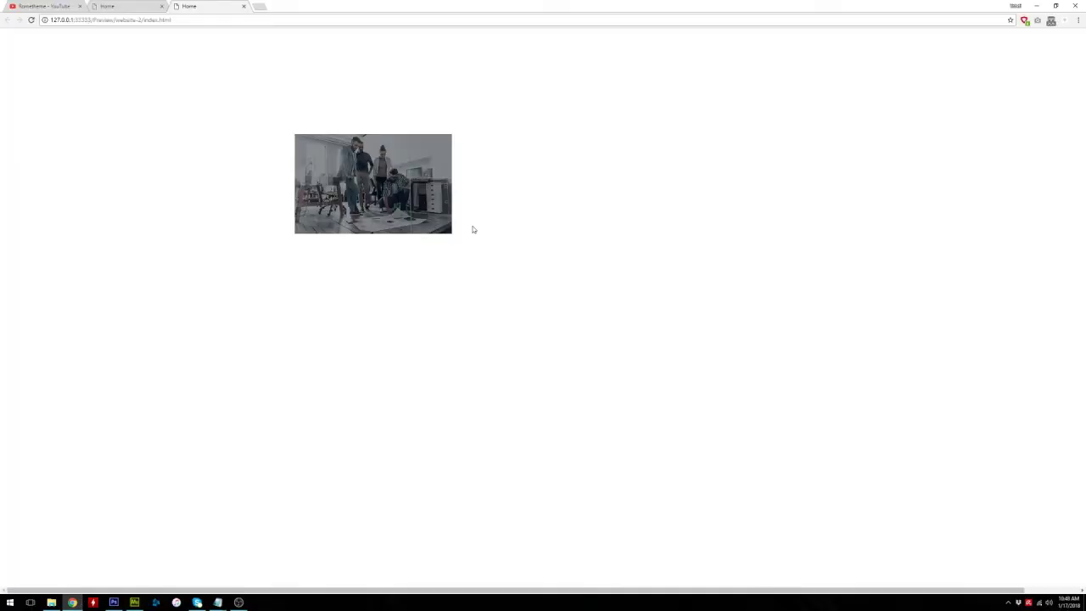
click(51, 6)
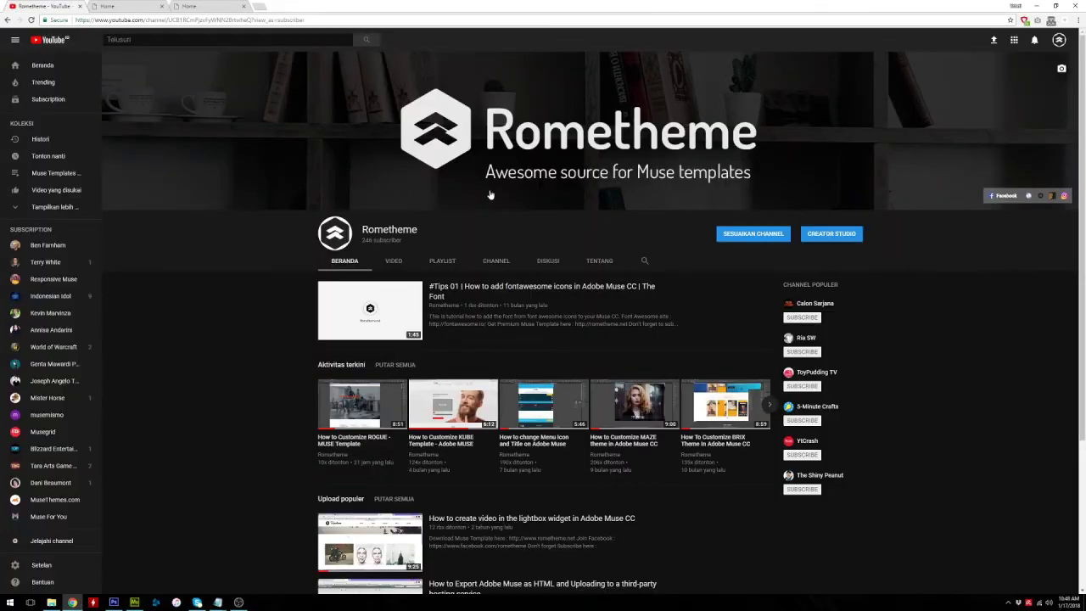
click(491, 293)
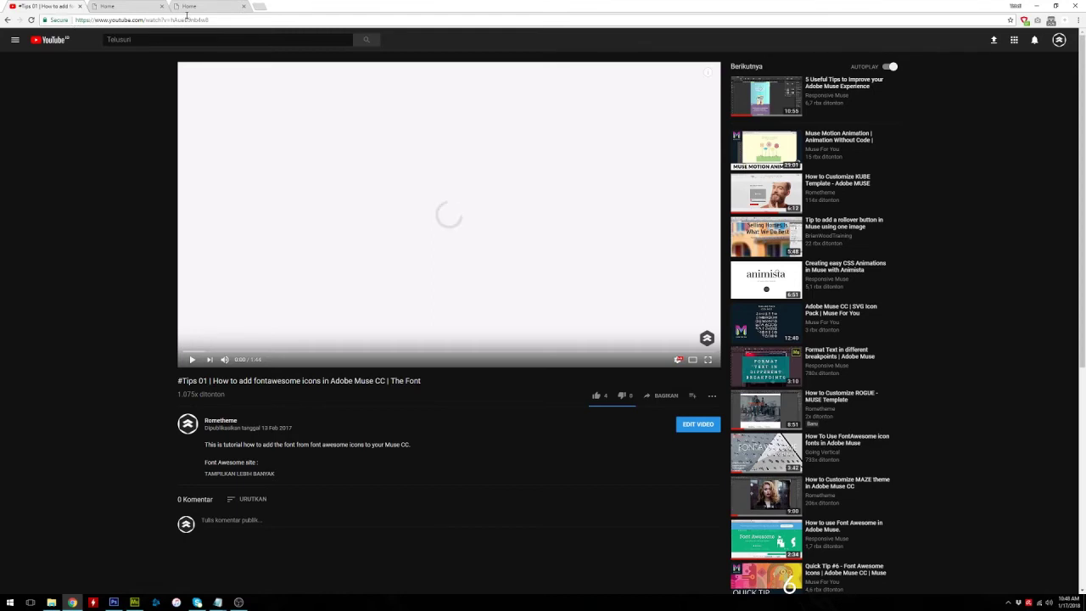
drag(219, 20, 170, 21)
right_click(194, 19)
click(221, 50)
click(136, 603)
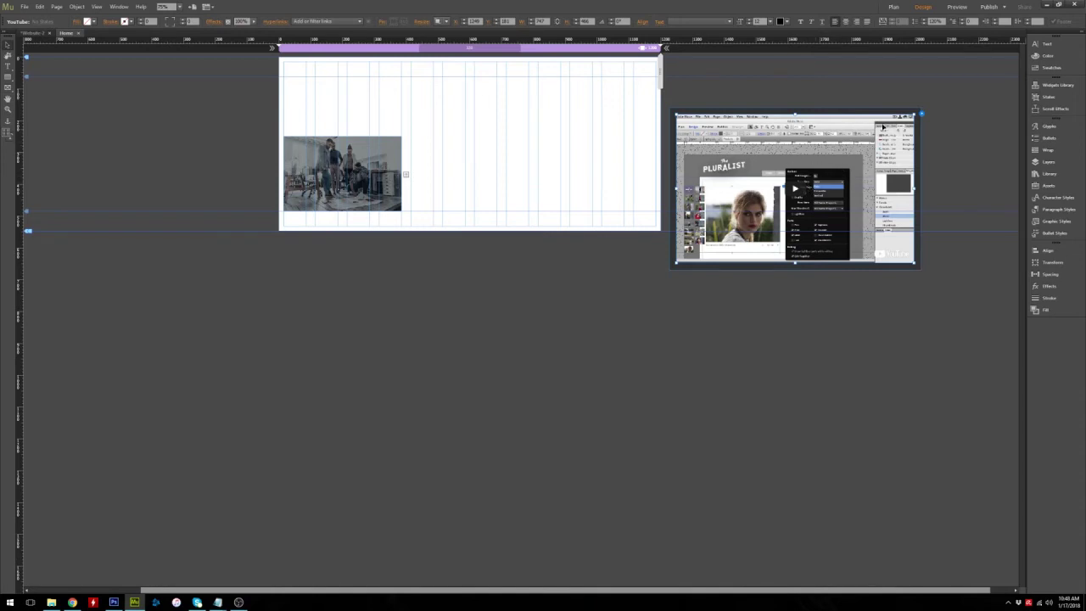
- Replace the YouTube widget's Video ID with the copied ID
click(922, 114)
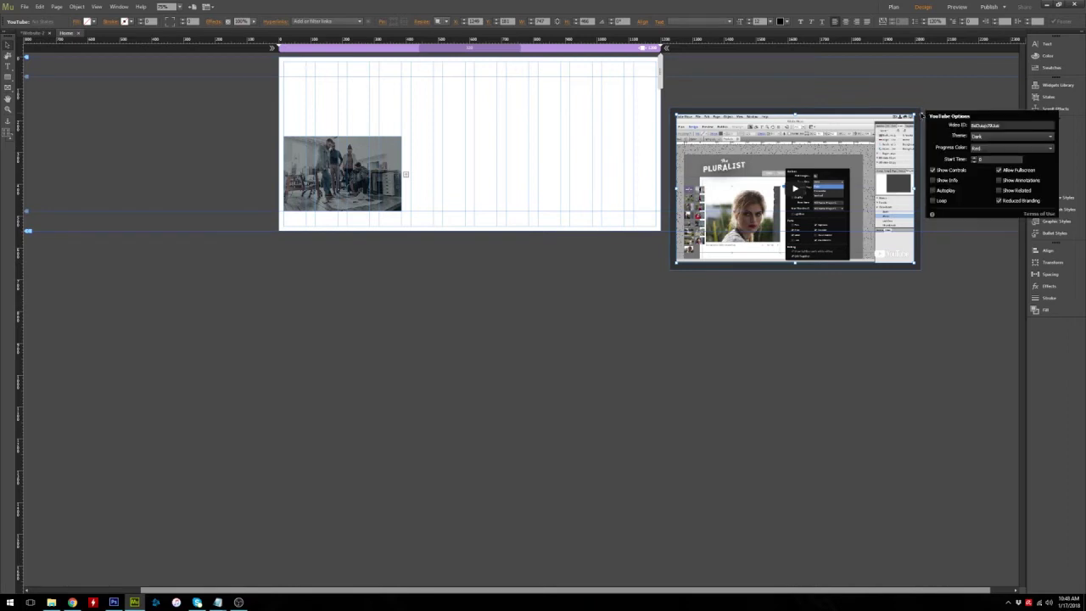
drag(1014, 126, 965, 131)
key(BackSpace)
click(1006, 149)
key(ctrl+v)
click(987, 95)
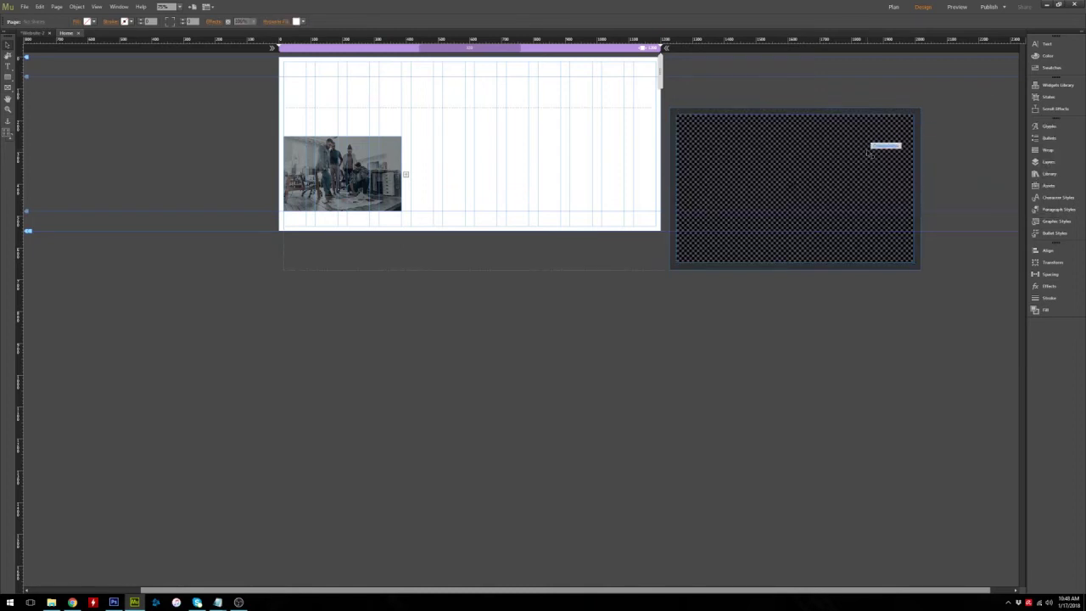
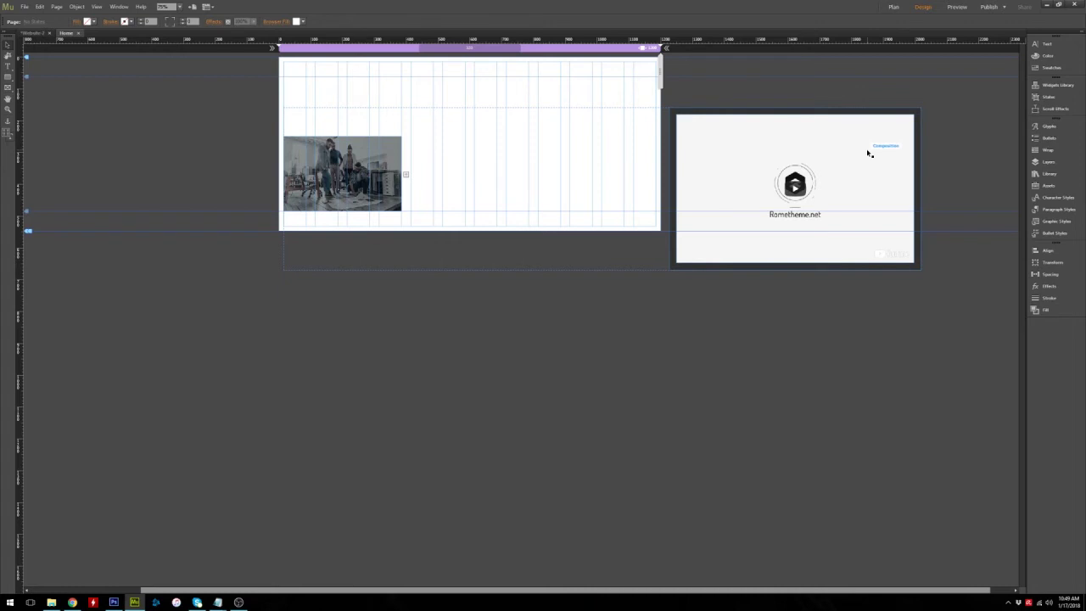
- Enable the Prev, Next and Close Button parts in the composition's options
click(759, 170)
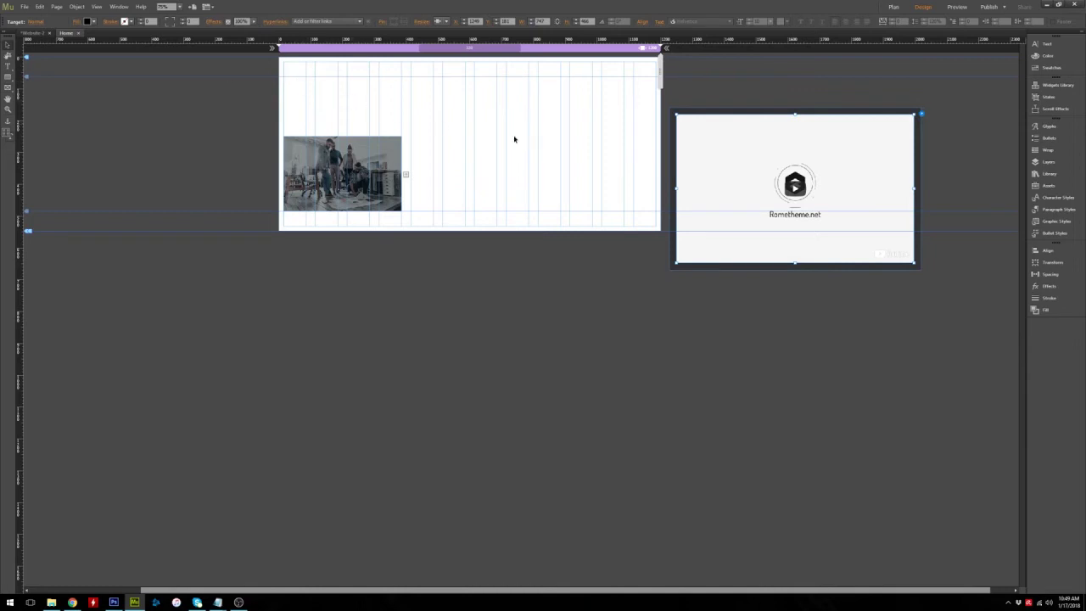
click(923, 114)
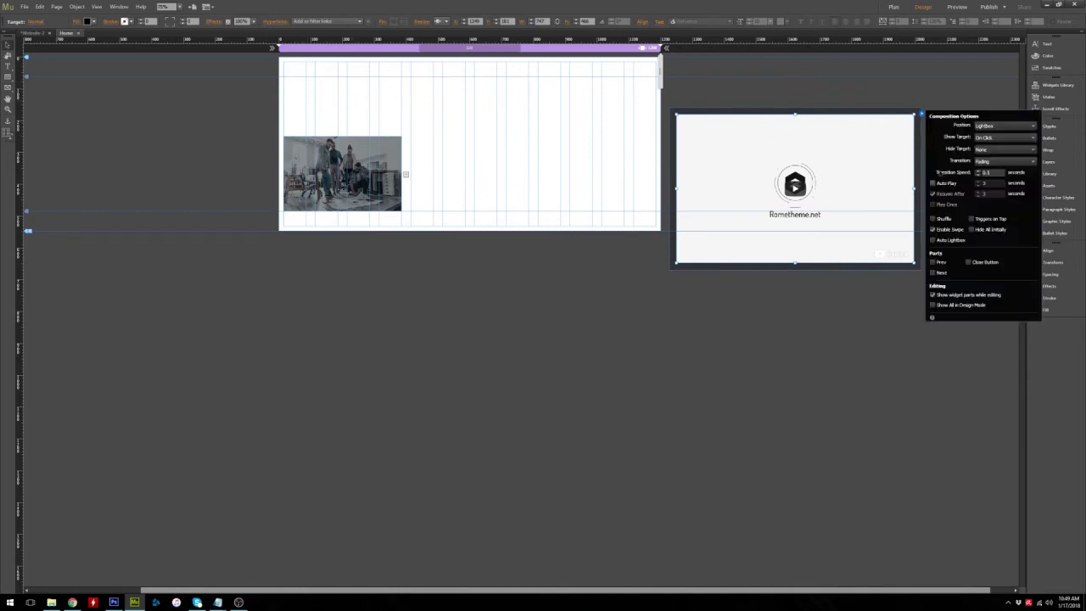
click(901, 116)
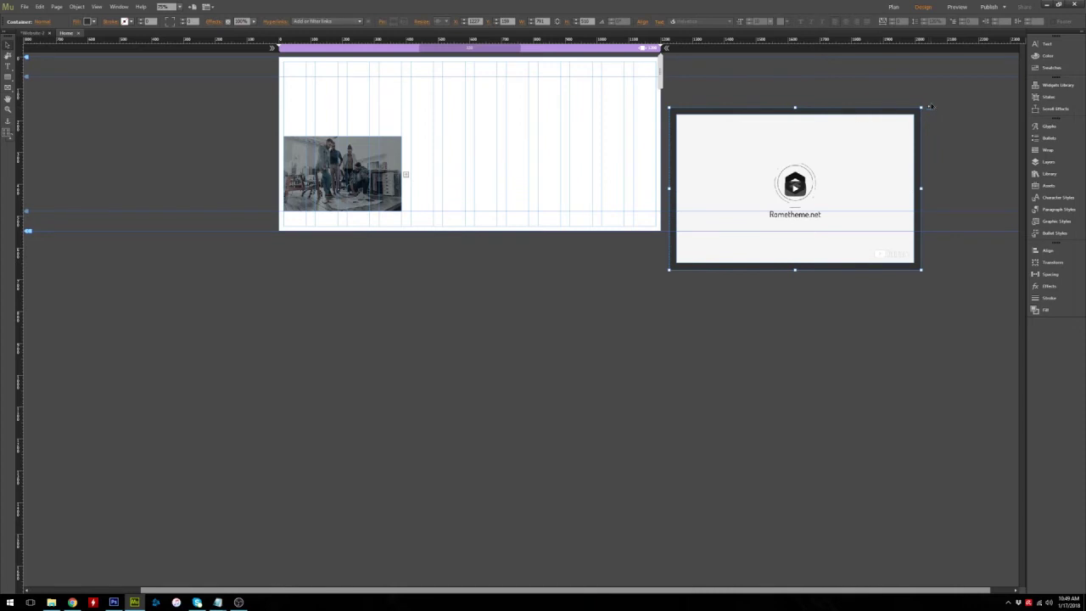
click(929, 108)
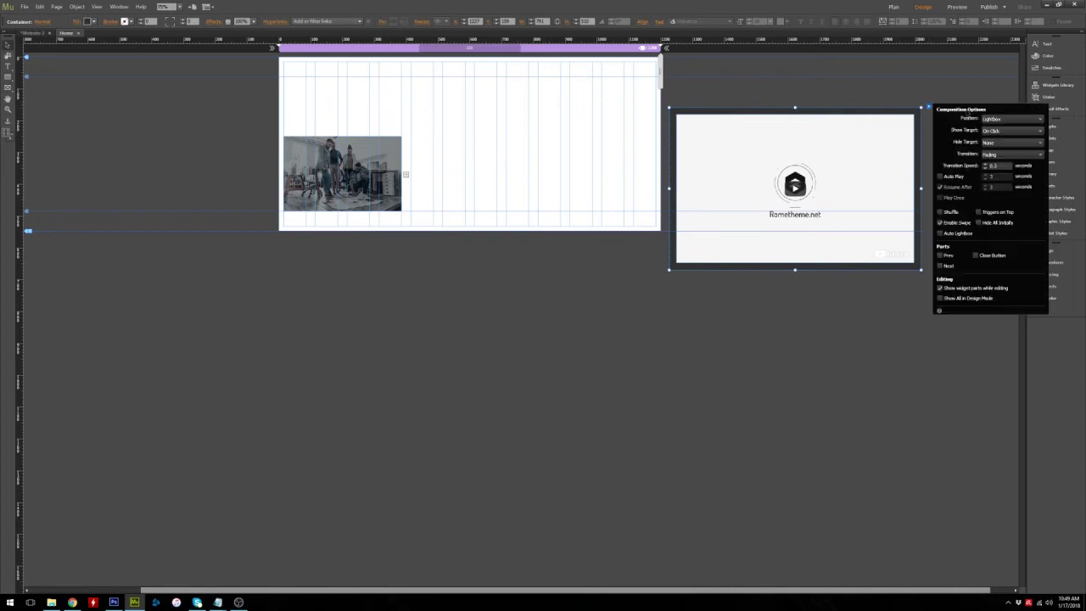
click(940, 256)
click(941, 267)
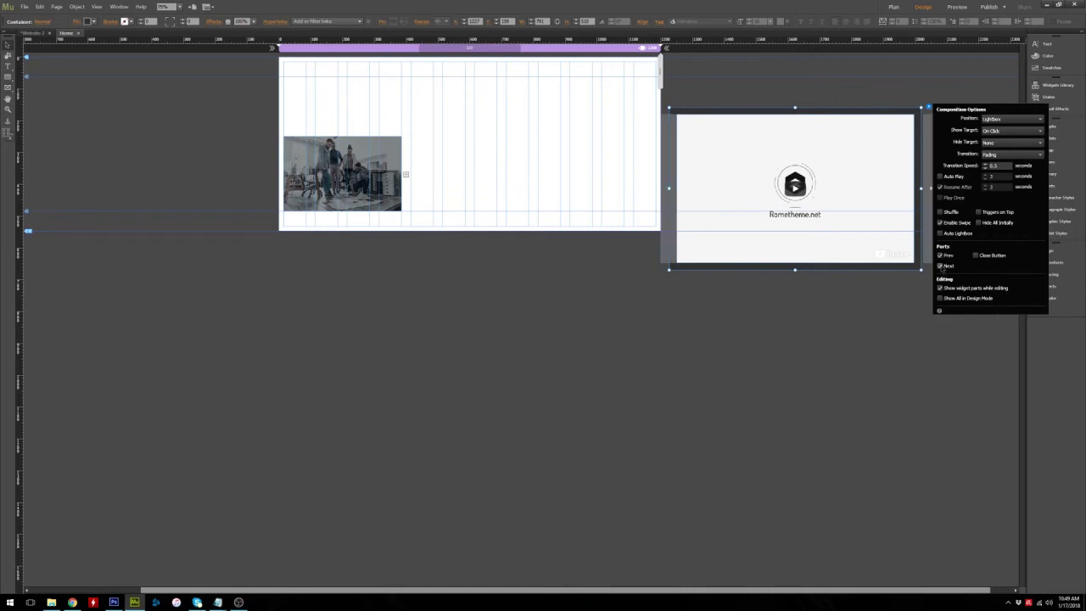
click(976, 256)
- Move the close button up into the frame's upper-right corner and set its Normal state fill to None
click(919, 120)
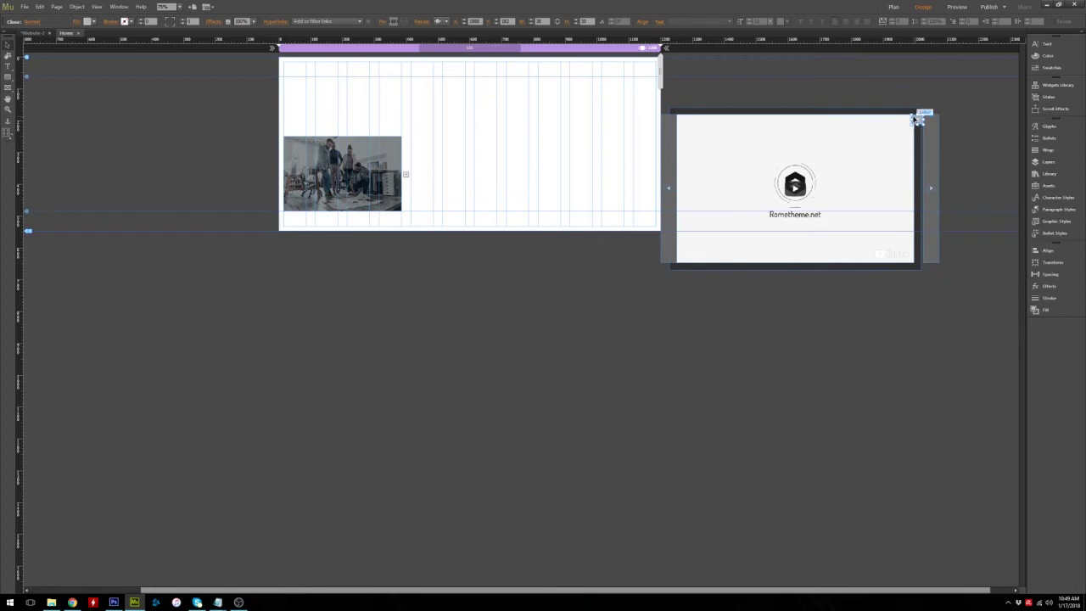
drag(920, 121, 915, 110)
click(86, 23)
click(187, 34)
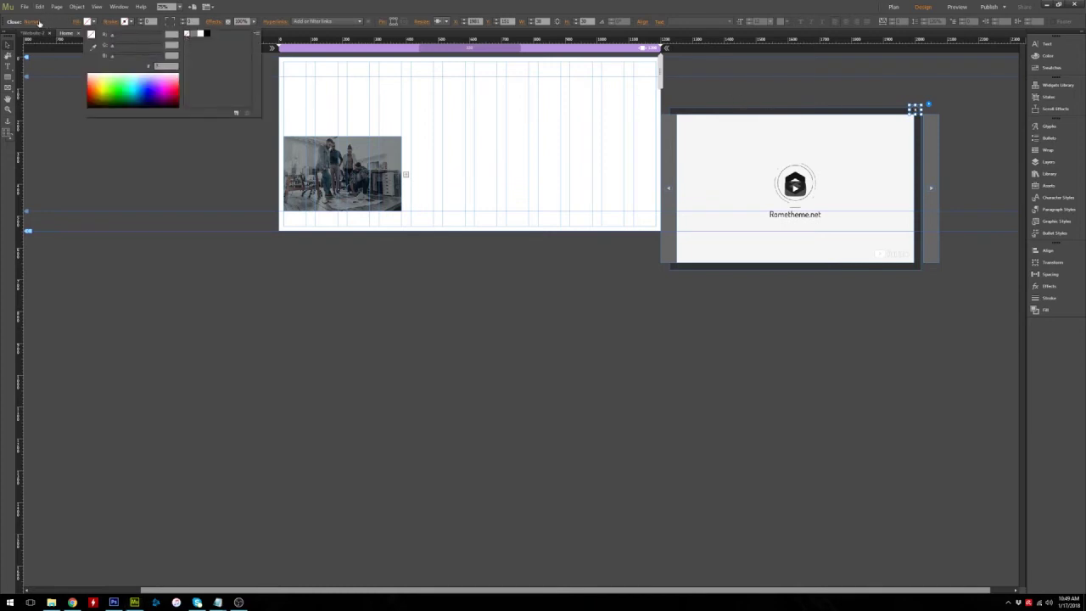
click(81, 24)
- Remove the grey fill from the close button's Rollover, Mouse Down and Active states
click(31, 22)
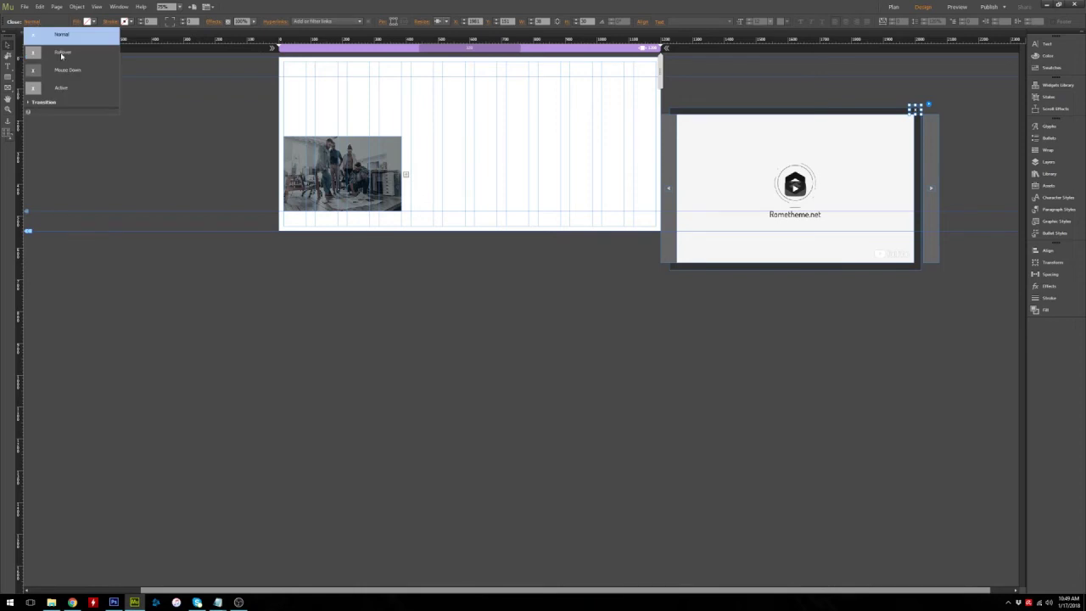
click(63, 52)
click(85, 71)
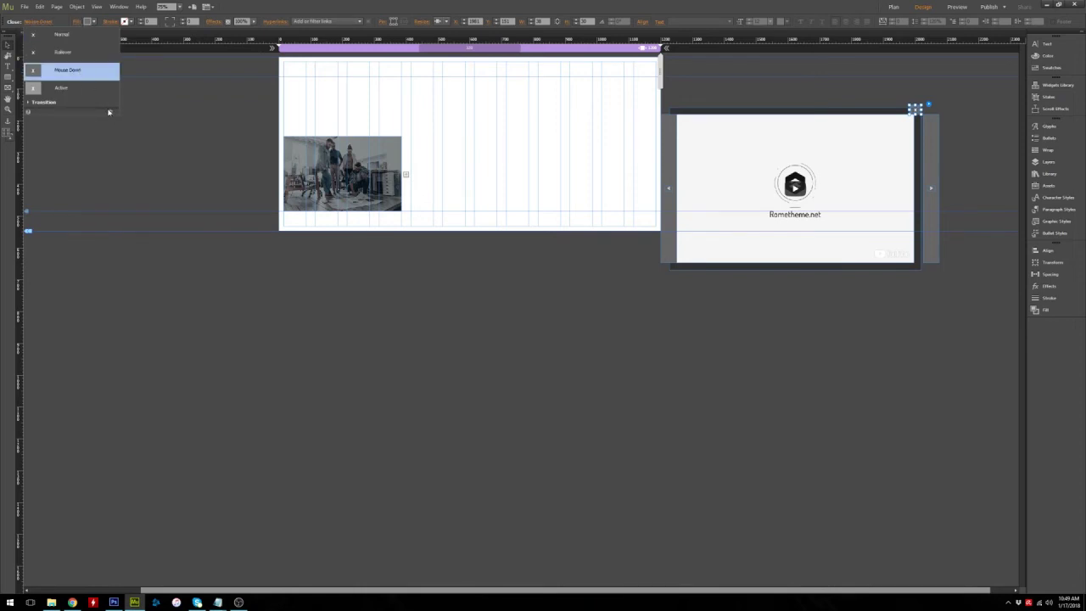
click(85, 88)
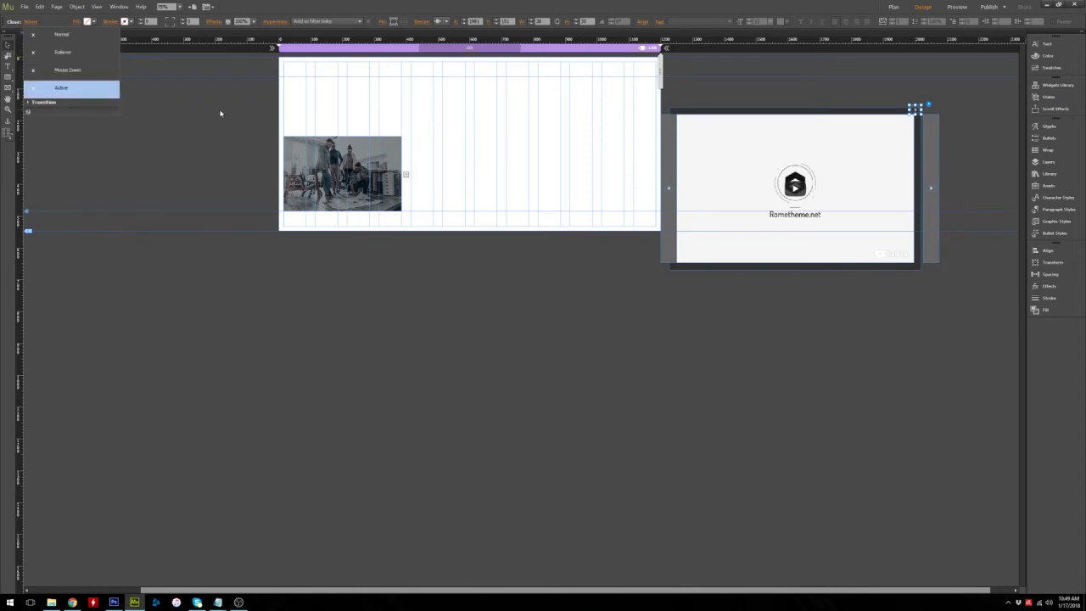
click(344, 95)
- Remove the fill from the Previous button in its Normal, Rollover, Mouse Down and Active states
click(675, 136)
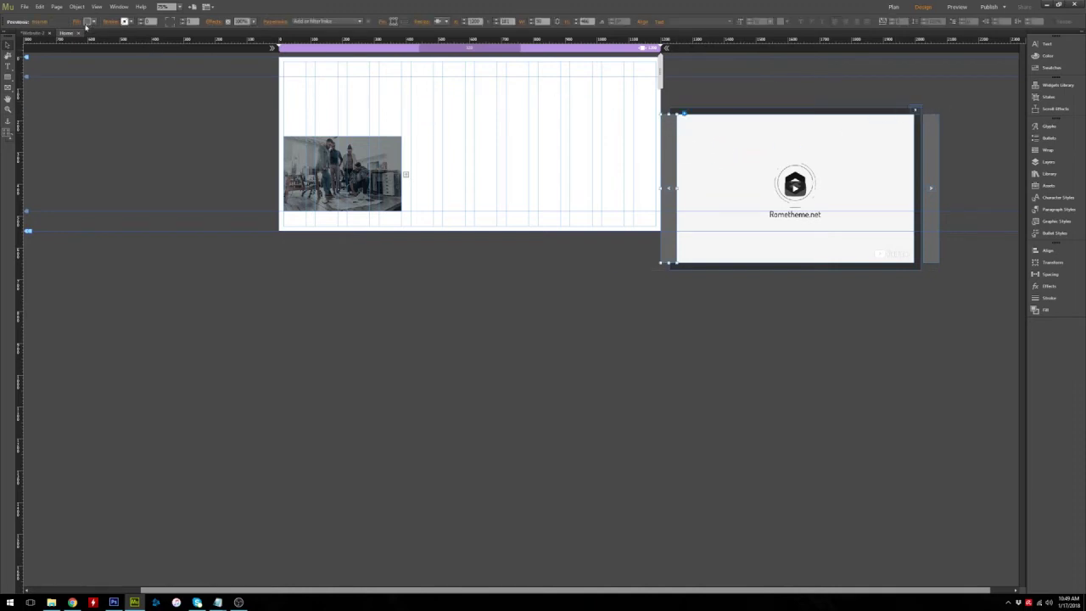
click(76, 23)
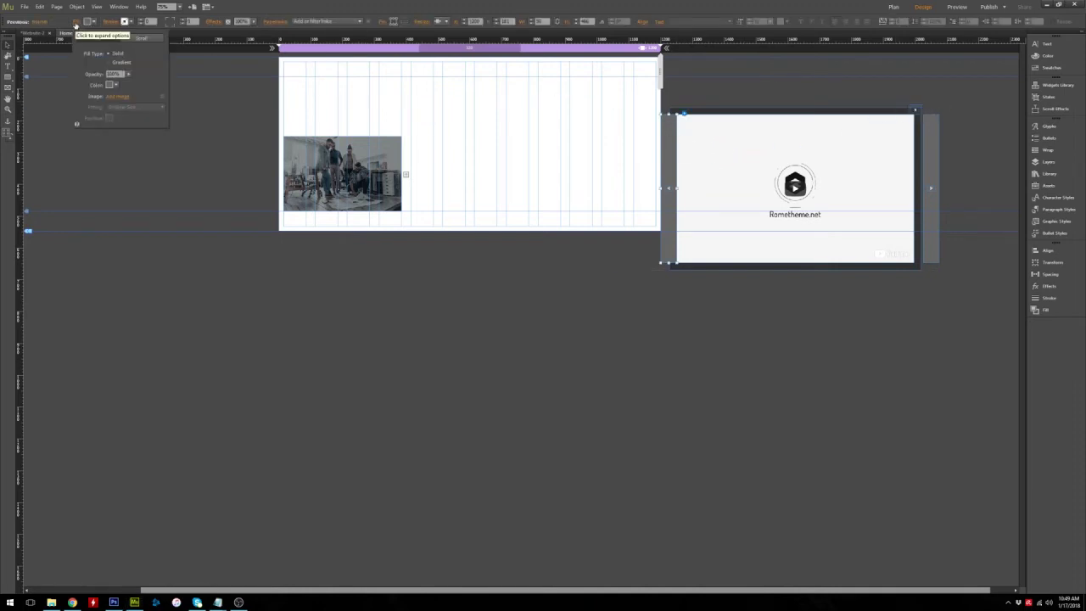
click(111, 86)
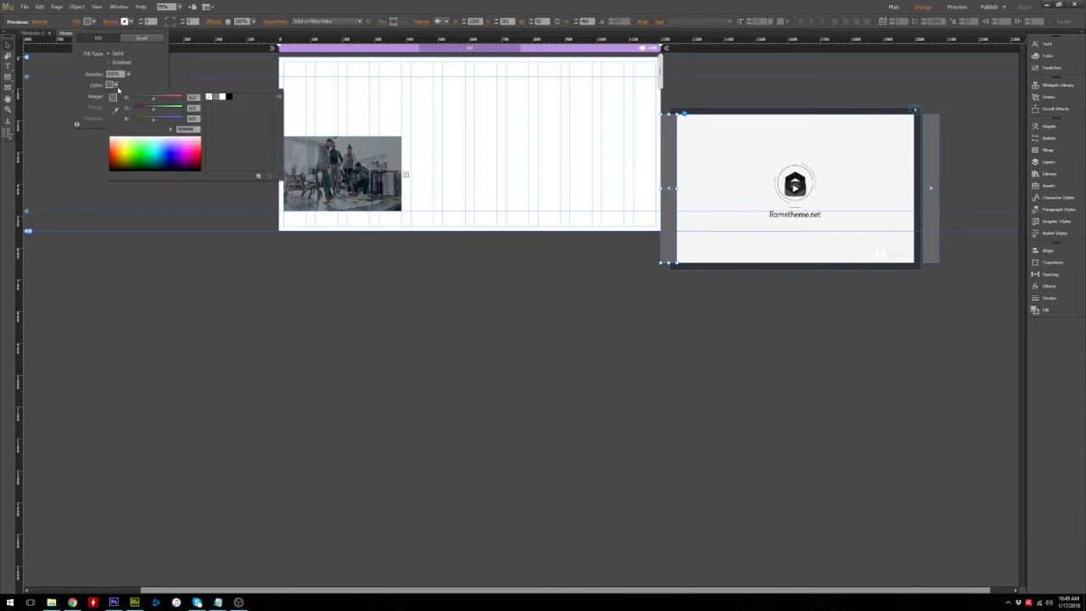
click(91, 23)
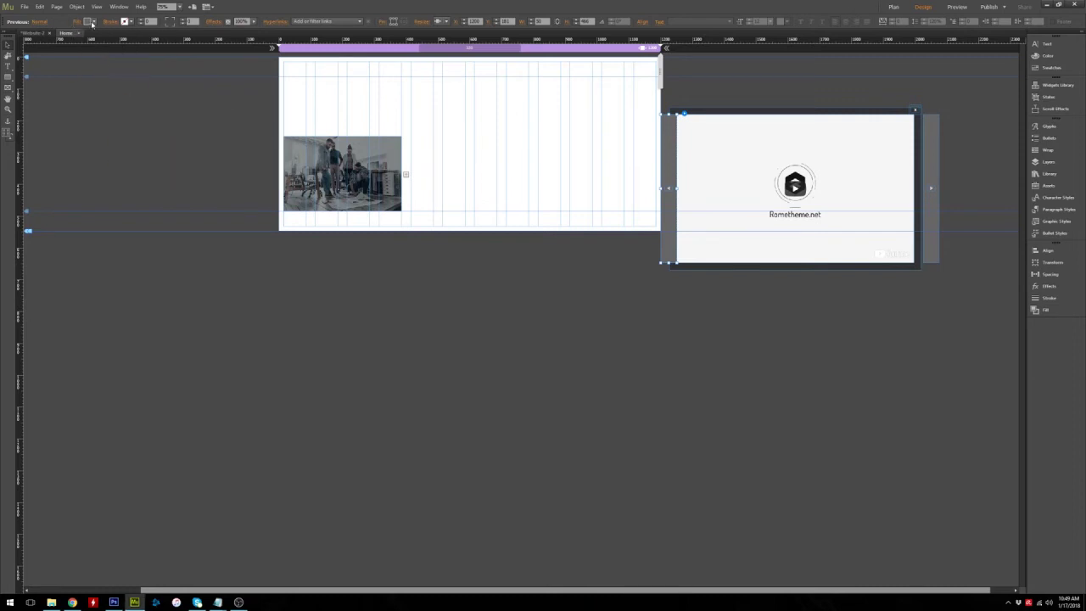
click(93, 22)
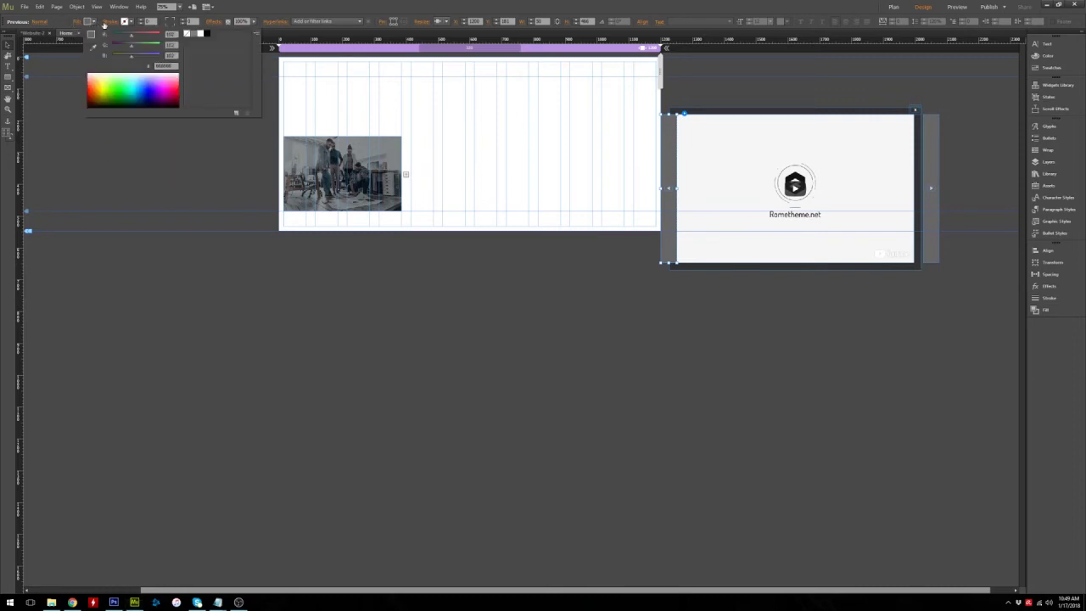
click(187, 34)
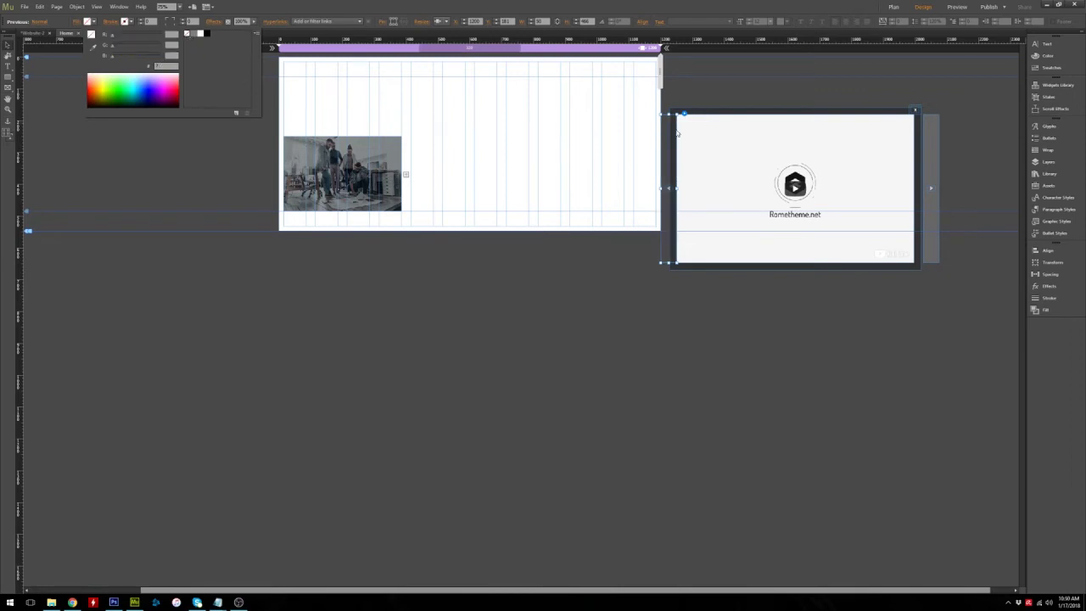
click(41, 22)
click(77, 54)
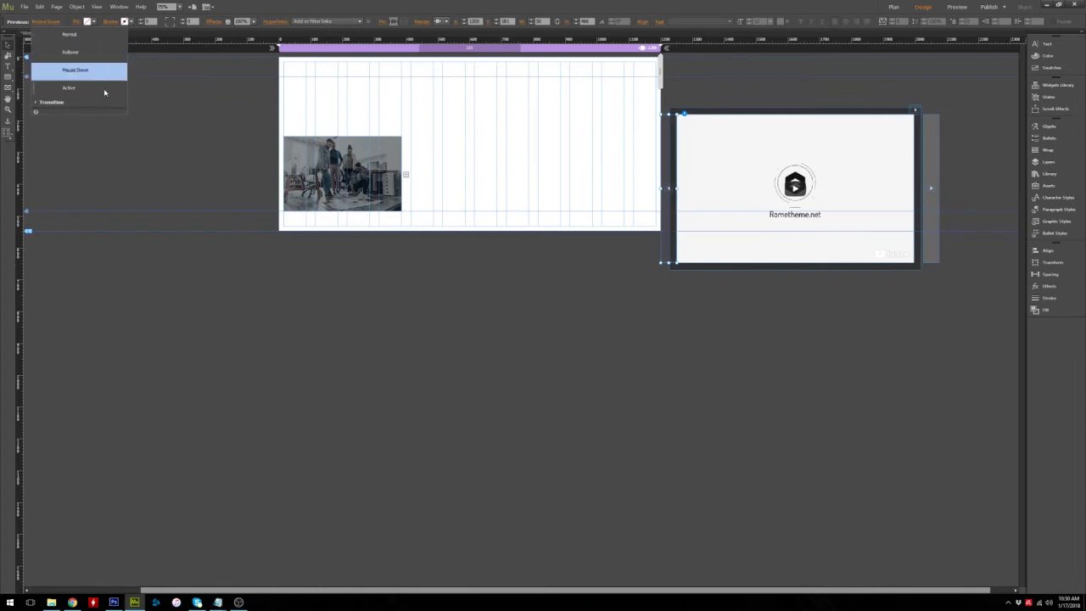
click(104, 91)
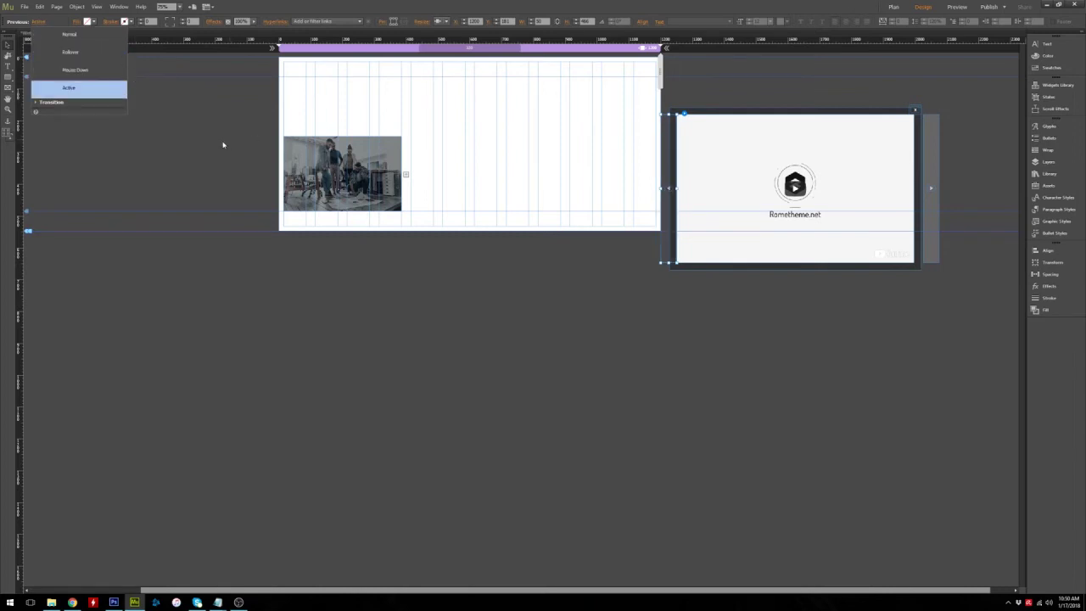
- Remove the fill from the Next button in its Normal, Rollover, Mouse Down and Active states
click(939, 134)
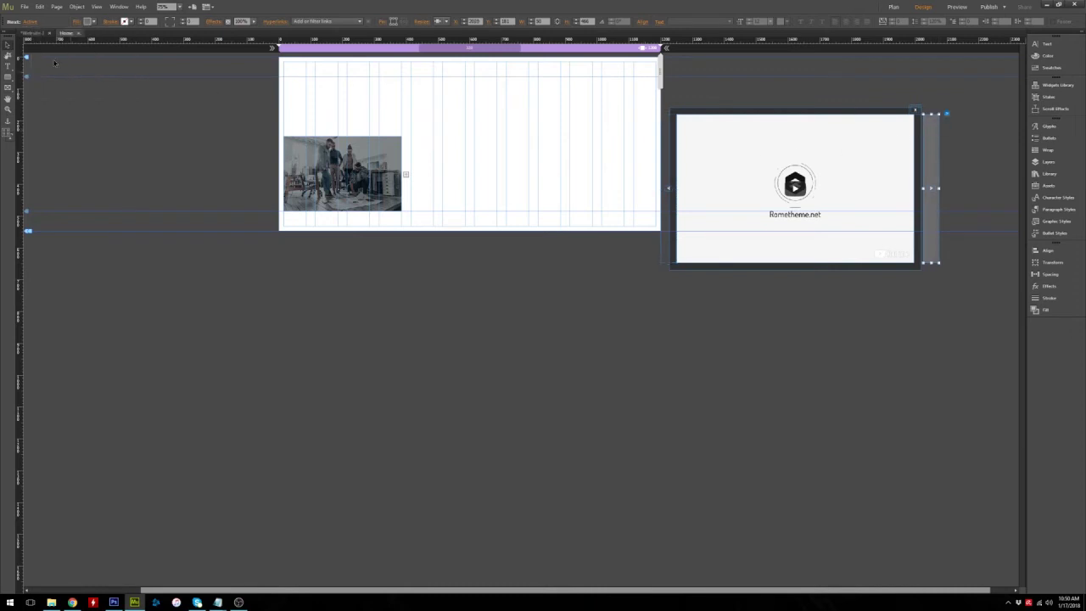
click(36, 23)
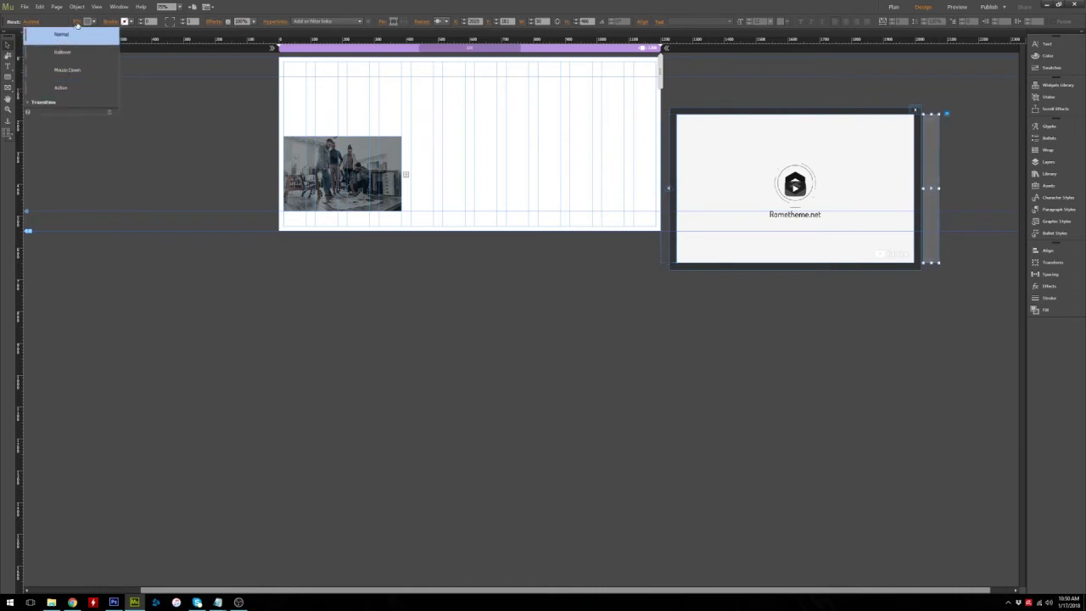
click(88, 21)
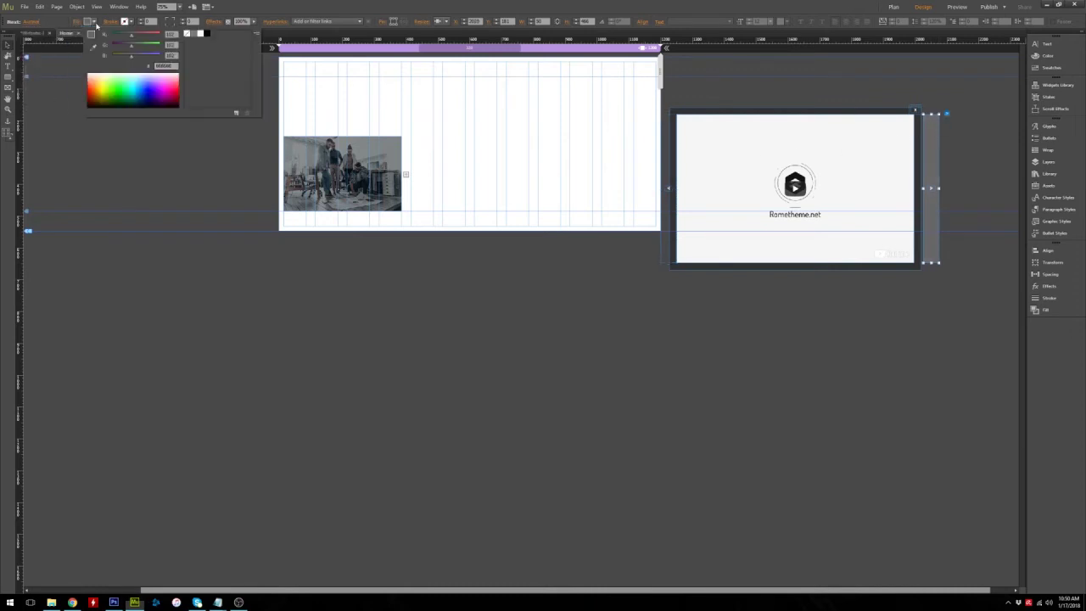
click(36, 23)
click(64, 53)
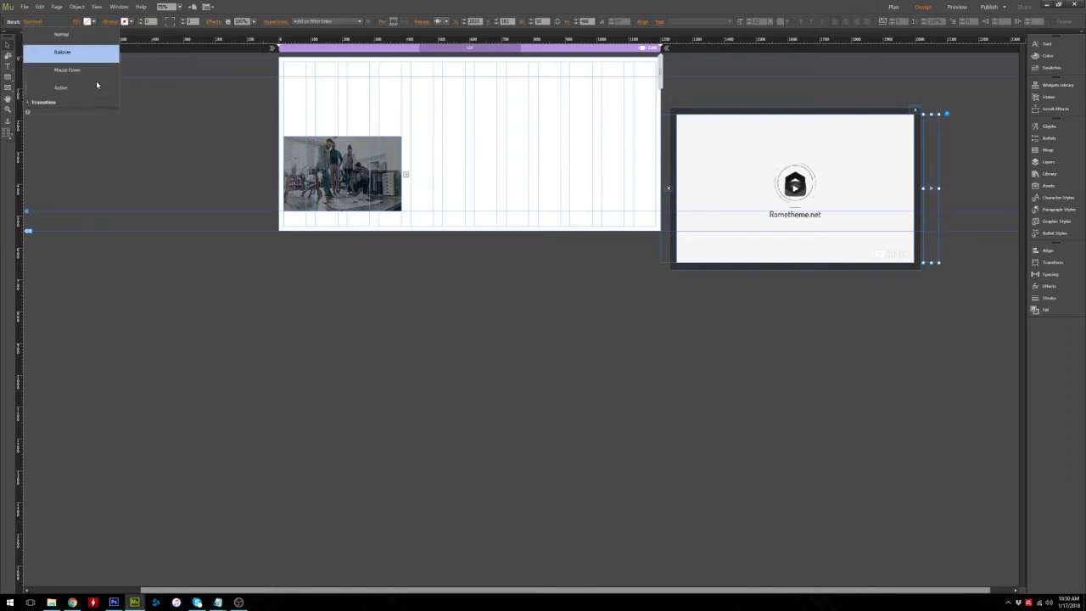
click(60, 87)
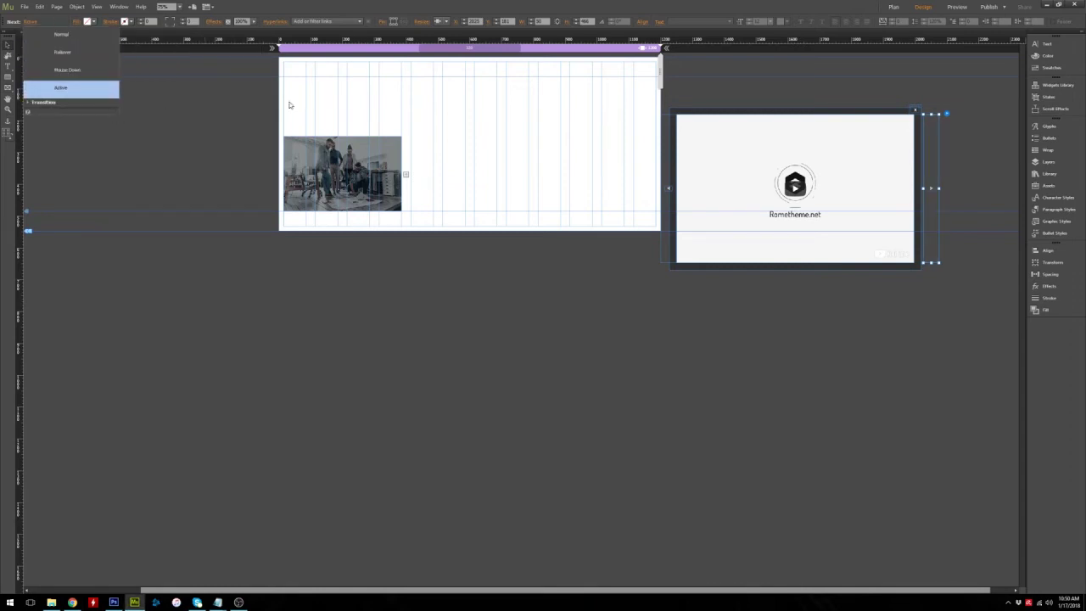
- Position the Next and Previous buttons flush against the outer side edges of the lightbox container
click(930, 136)
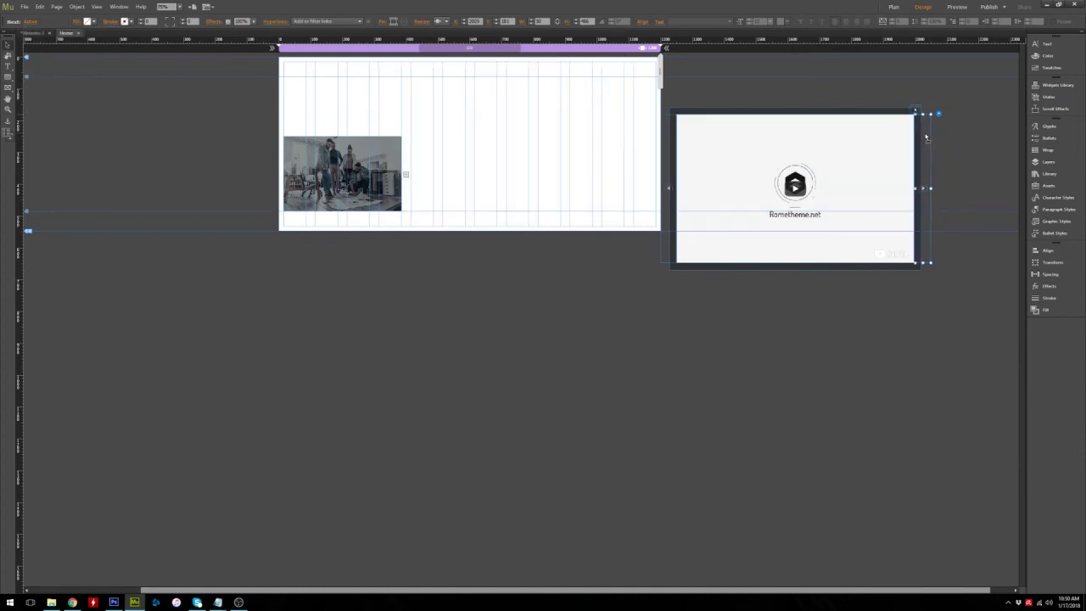
click(667, 142)
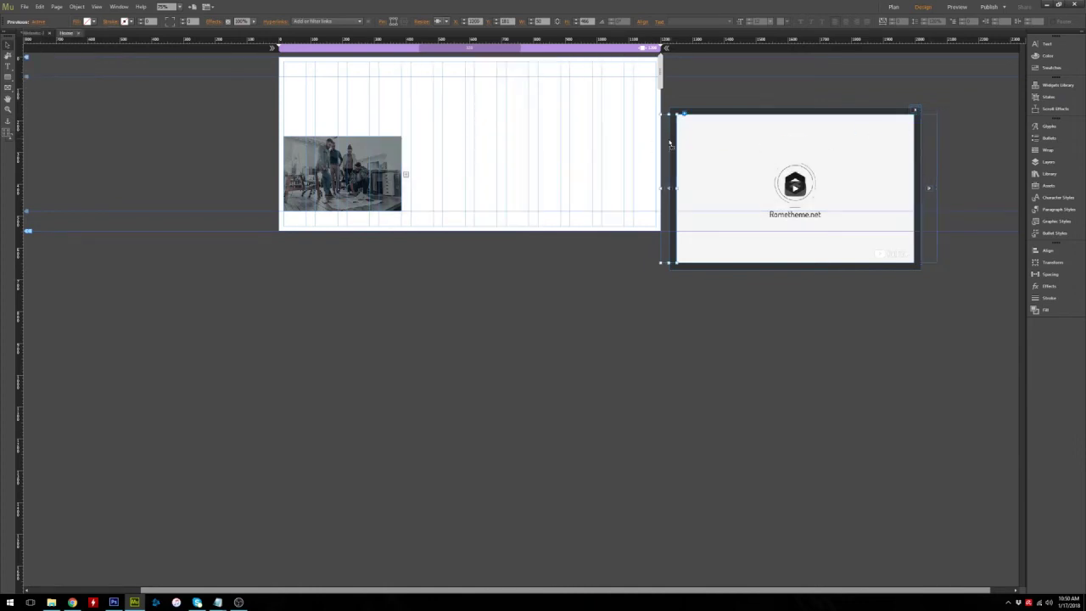
click(667, 143)
- Select the lightbox container with its Previous, Next and Close buttons and move them together to the right, clear of the page
click(679, 138)
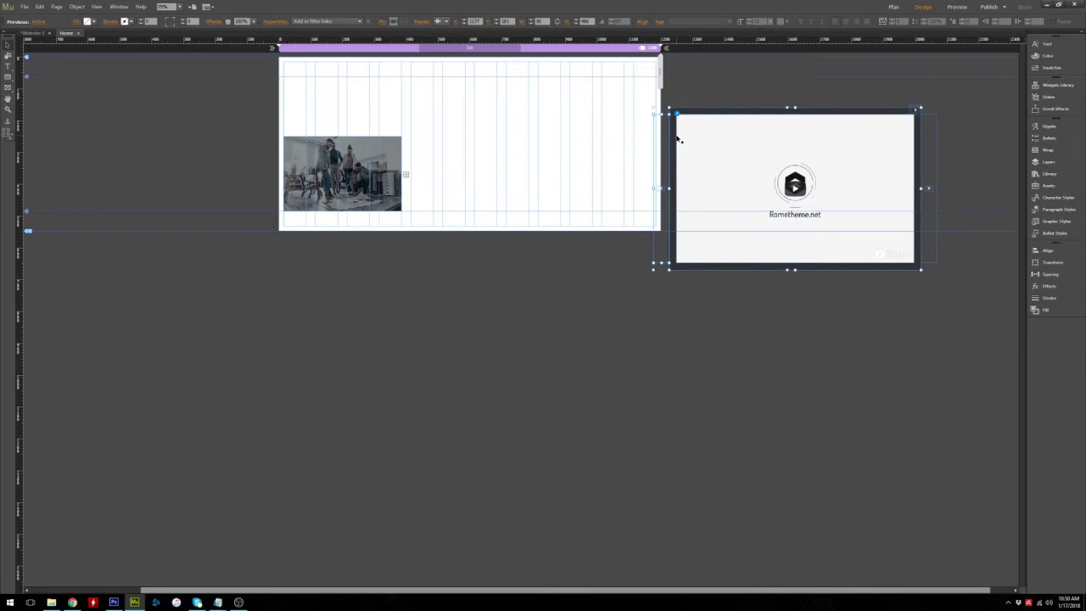
click(921, 113)
click(696, 135)
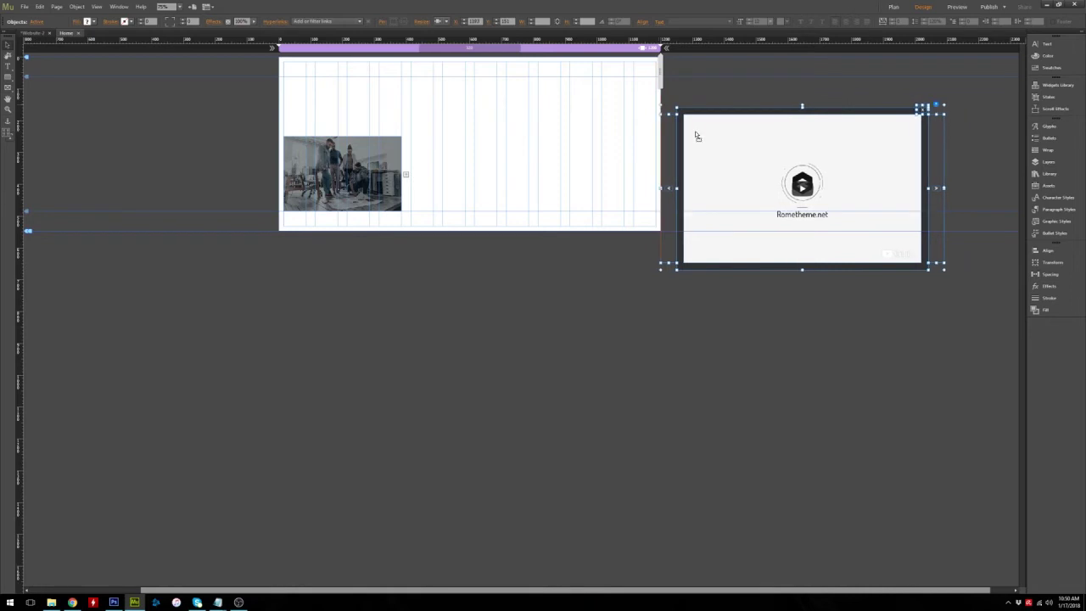
drag(697, 137, 705, 137)
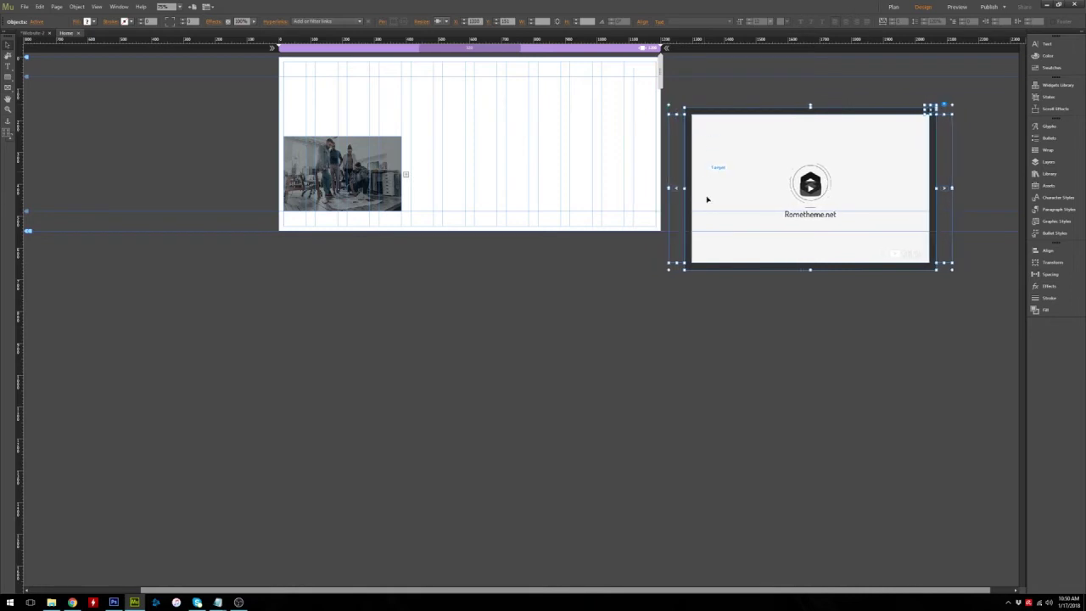
click(712, 276)
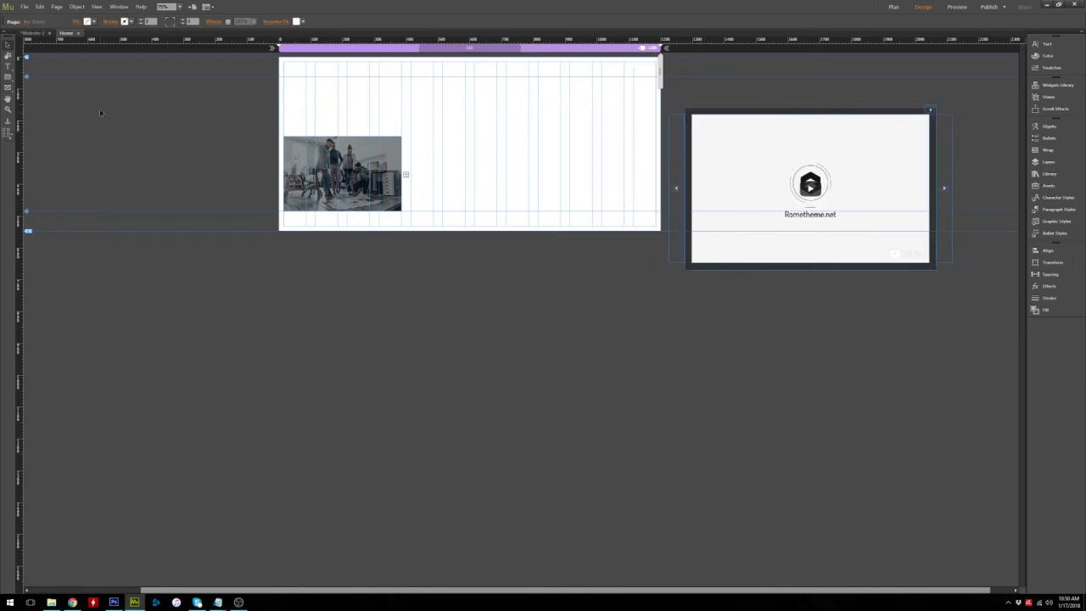
- Preview the site in the browser, open the video lightbox from the thumbnail and close it with the close button
click(24, 7)
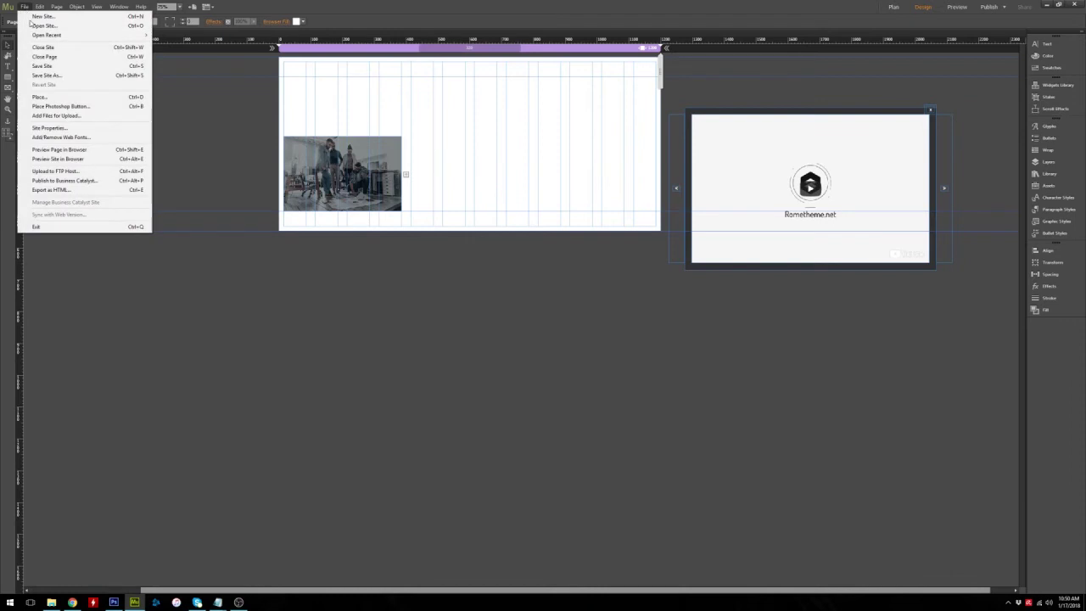
click(88, 159)
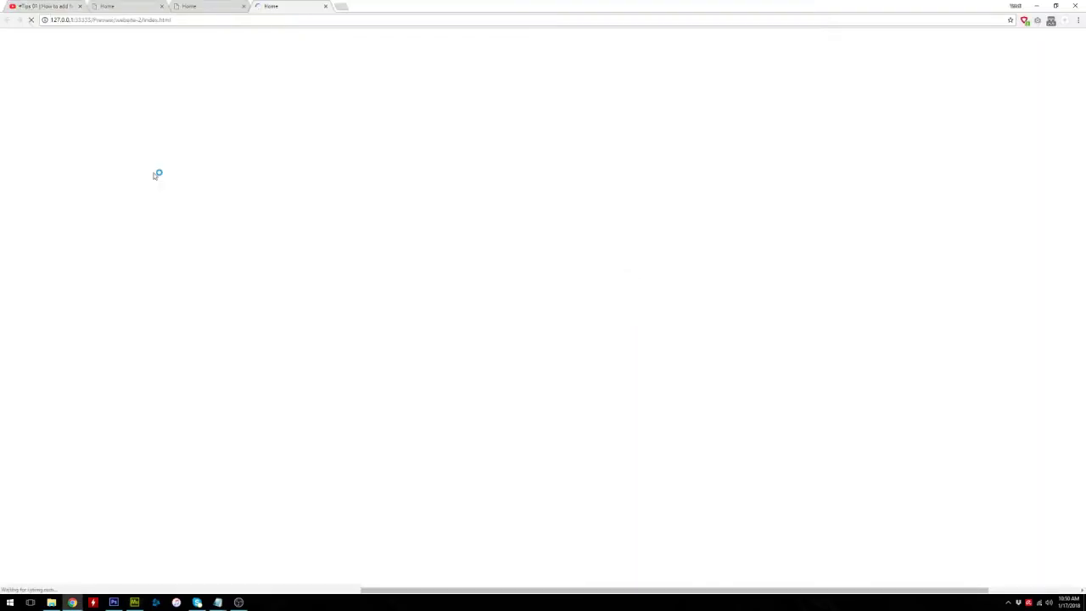
click(360, 188)
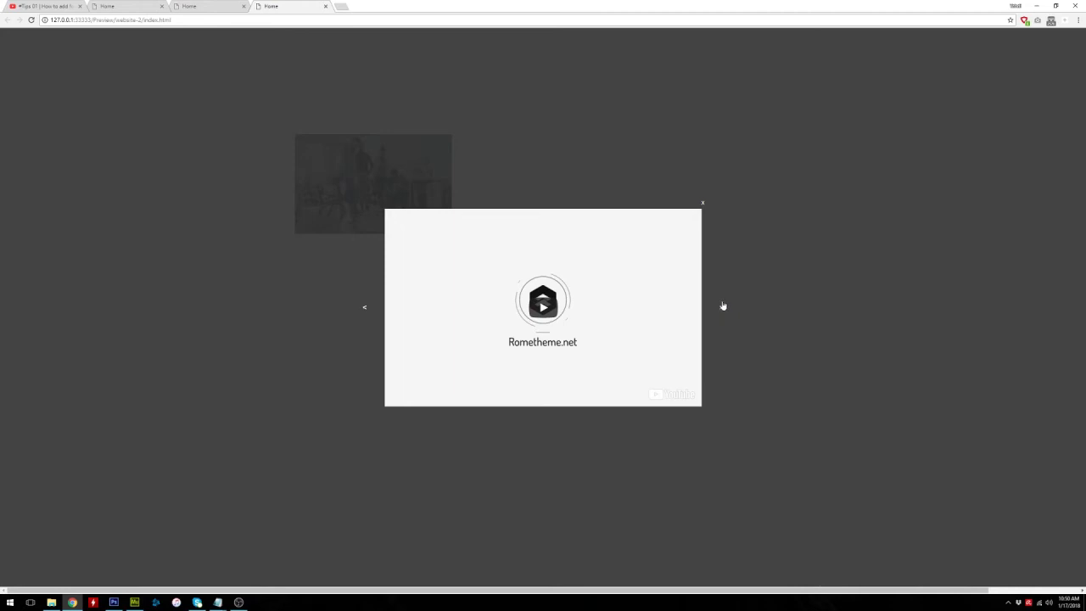
click(705, 205)
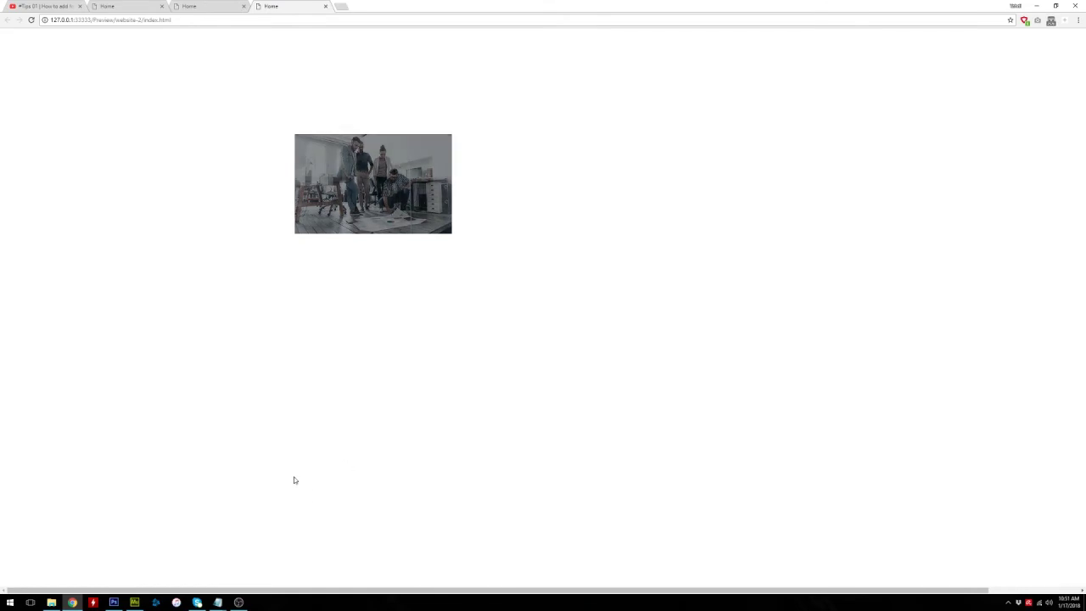
- Switch back to Muse and add a second trigger beside the existing thumbnail
click(134, 601)
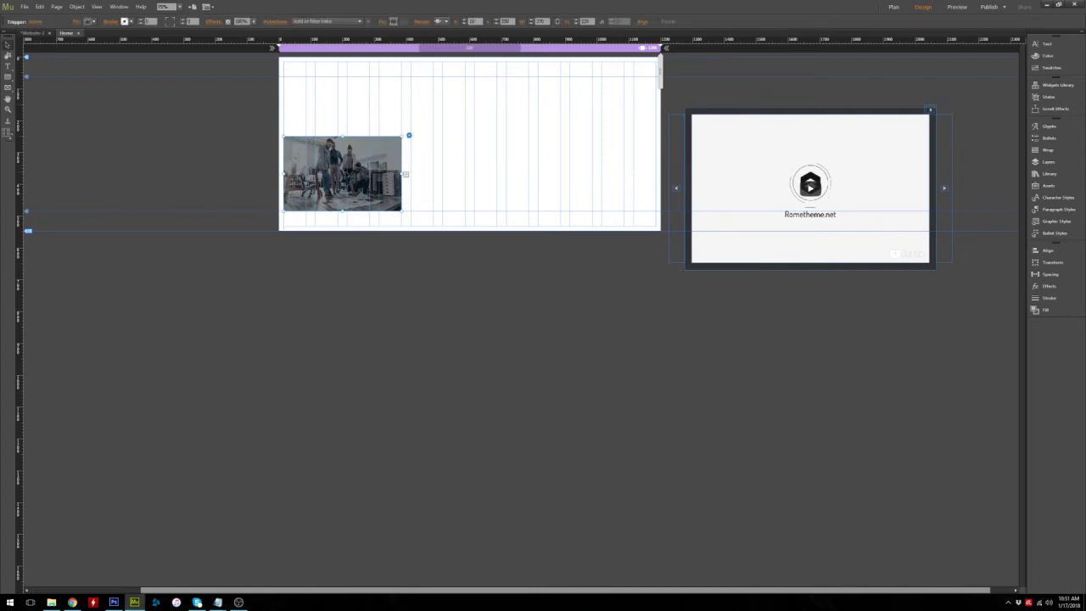
click(408, 176)
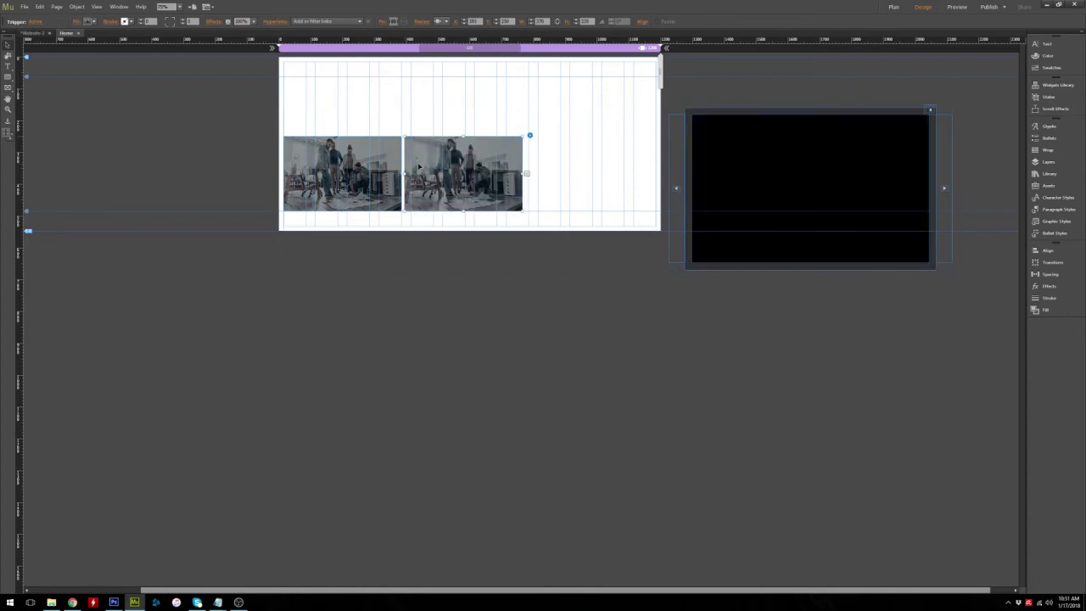
- Move the second trigger away from the first to leave a gap, and set its Normal-state fill image to home02
drag(428, 174, 436, 175)
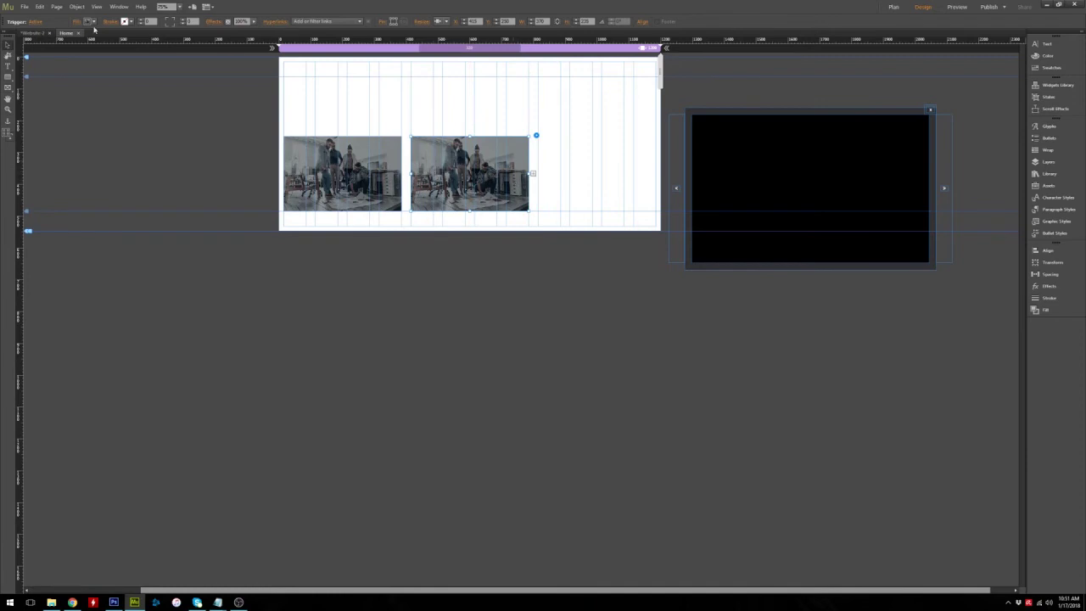
click(38, 23)
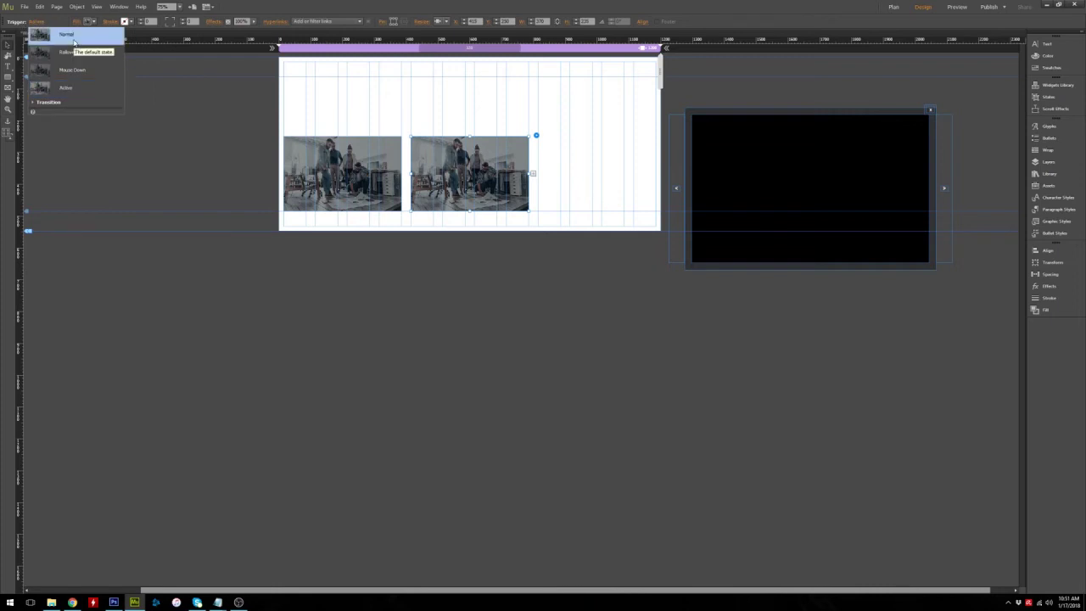
click(73, 43)
click(77, 23)
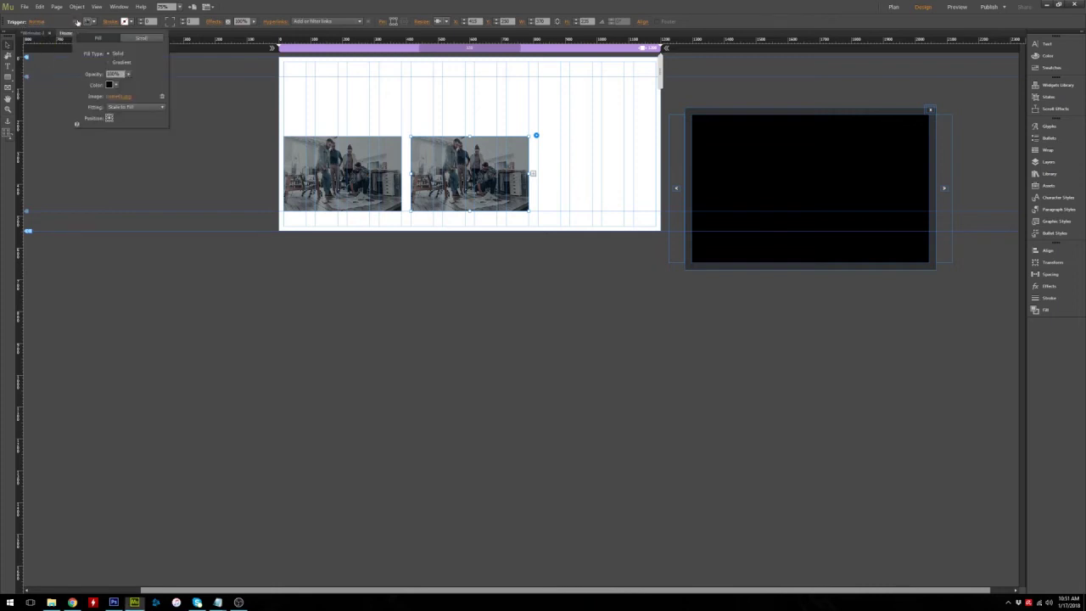
click(111, 96)
click(451, 150)
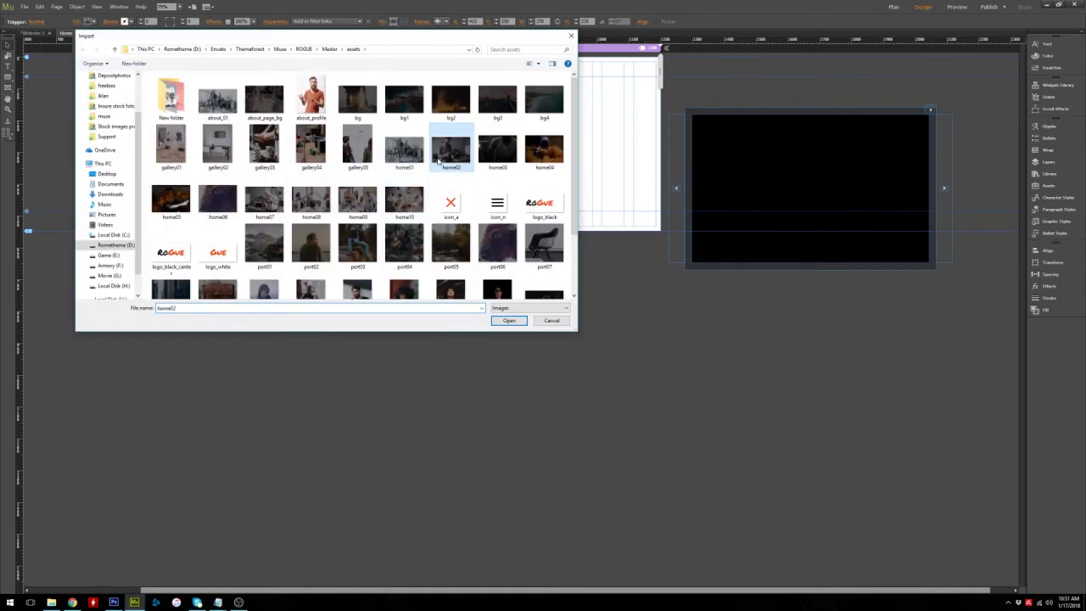
click(509, 321)
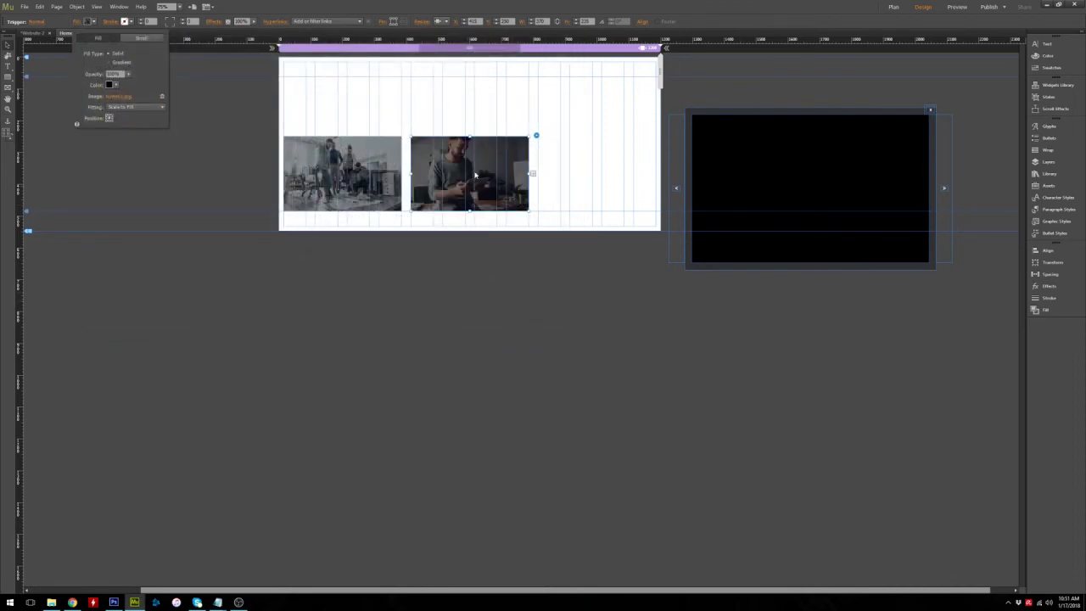
- Check the second trigger's empty target, then copy the YouTube video from the first trigger's target
click(773, 160)
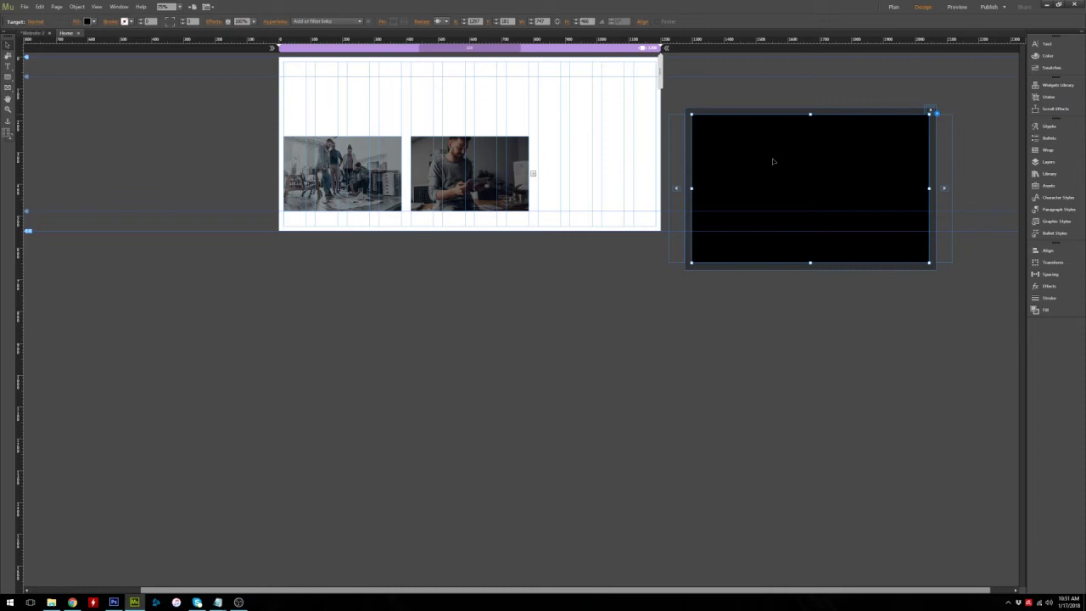
click(514, 186)
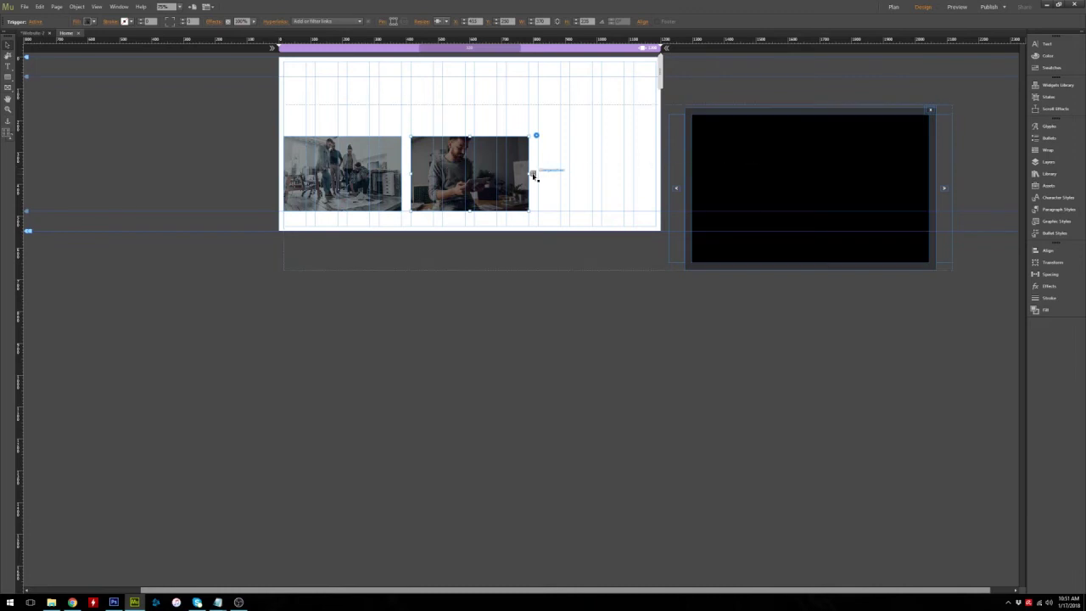
drag(534, 176, 752, 162)
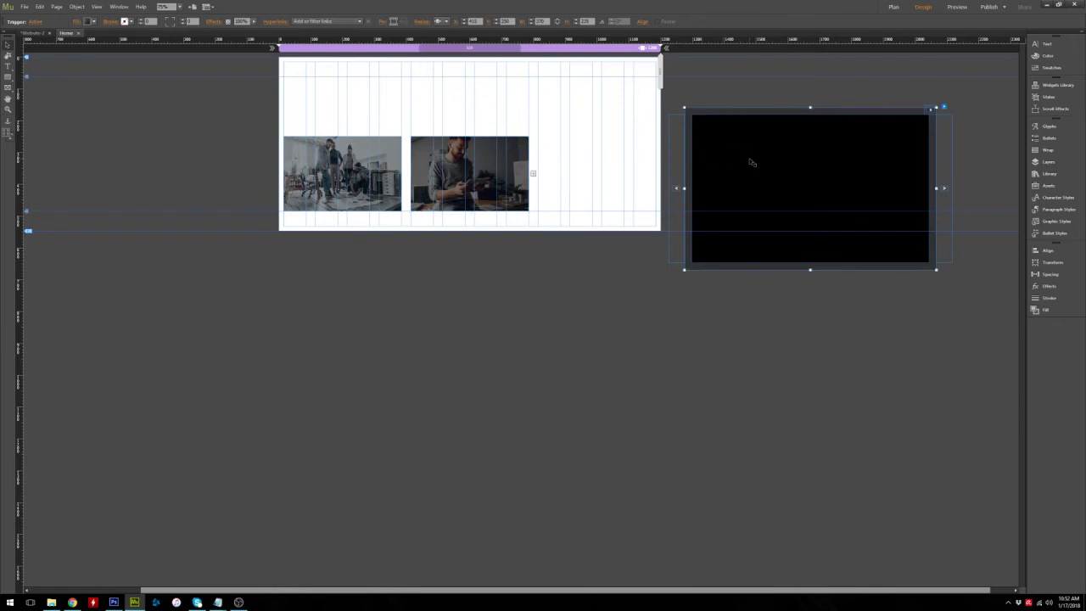
click(381, 163)
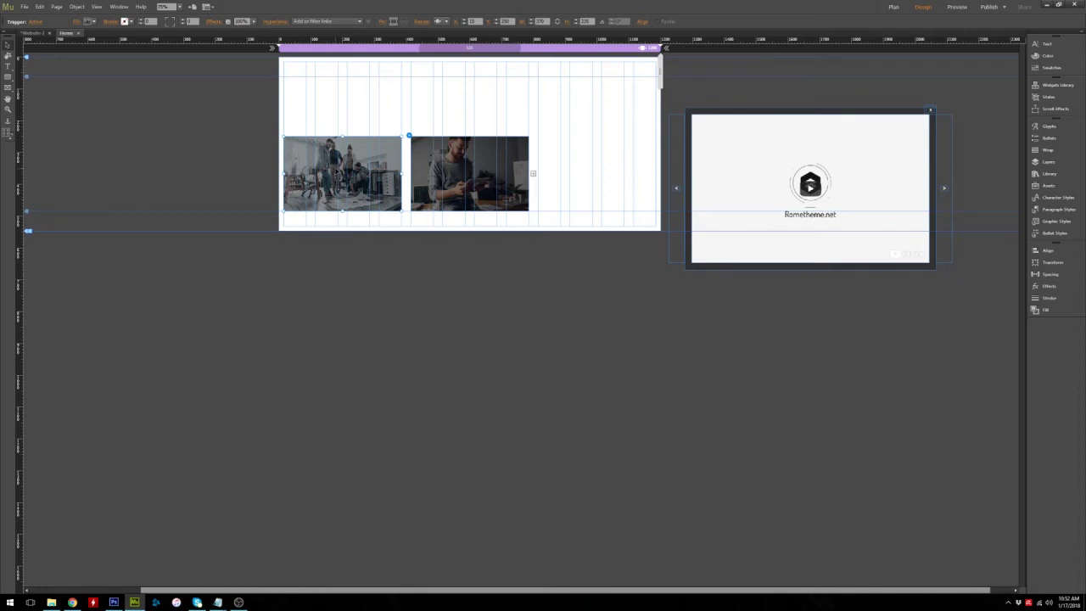
click(732, 170)
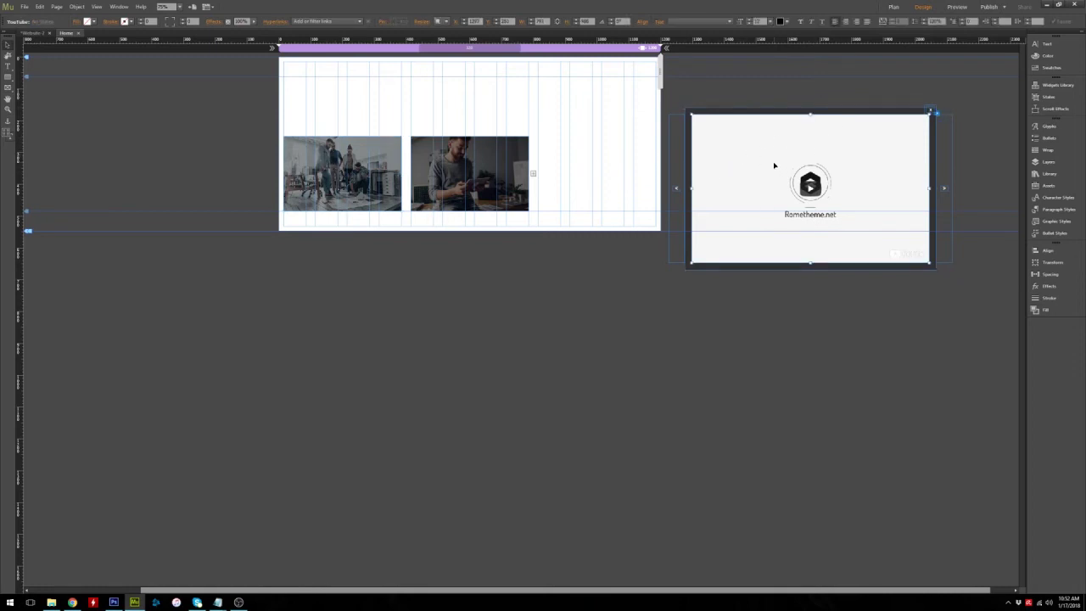
right_click(844, 150)
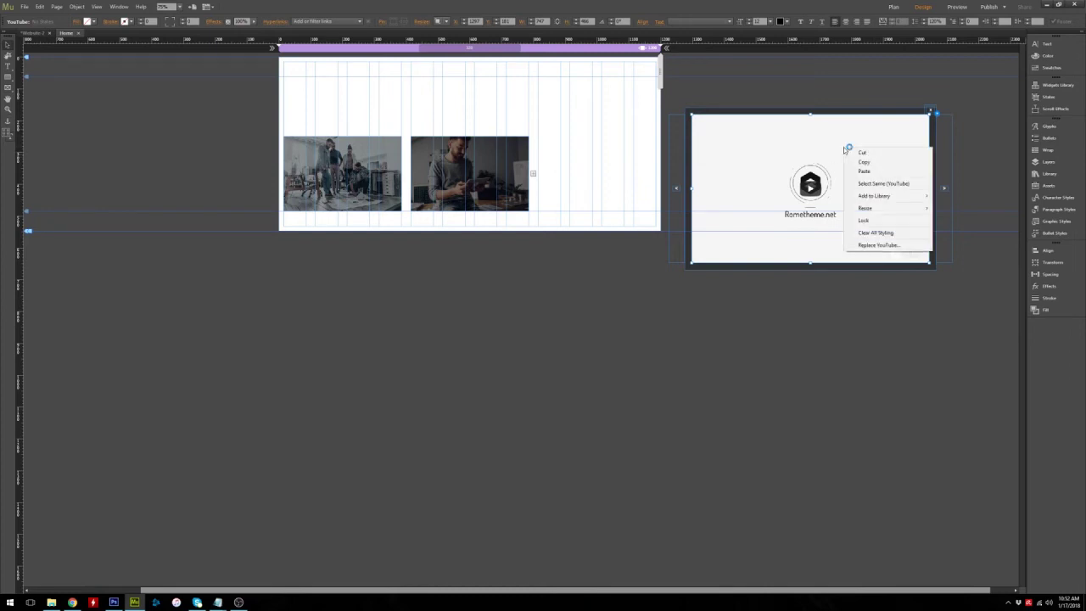
click(889, 164)
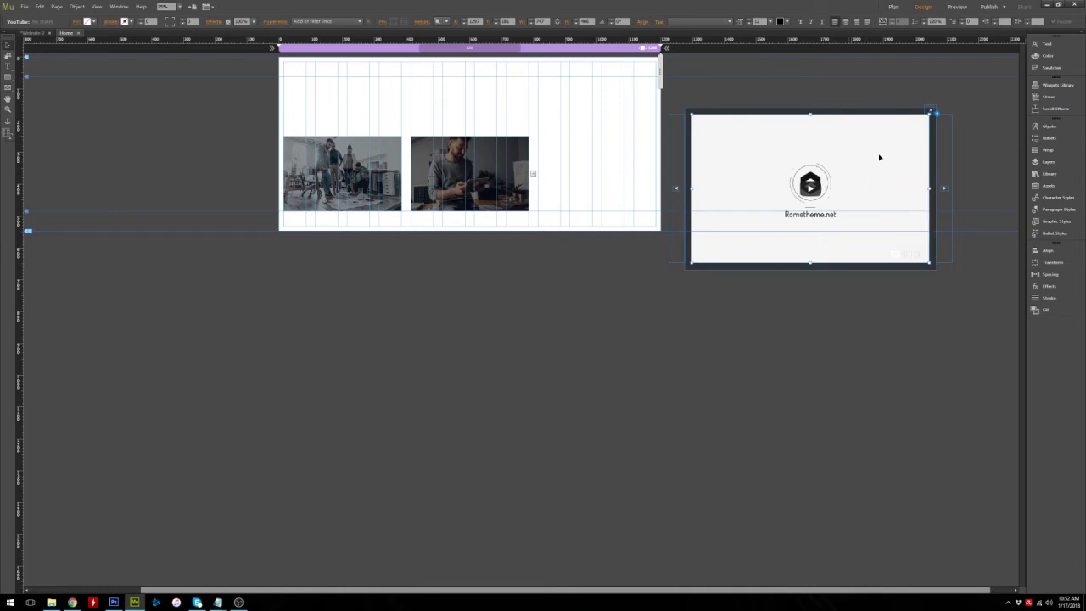
- Paste the copied YouTube video into the second trigger's empty lightbox target
click(469, 182)
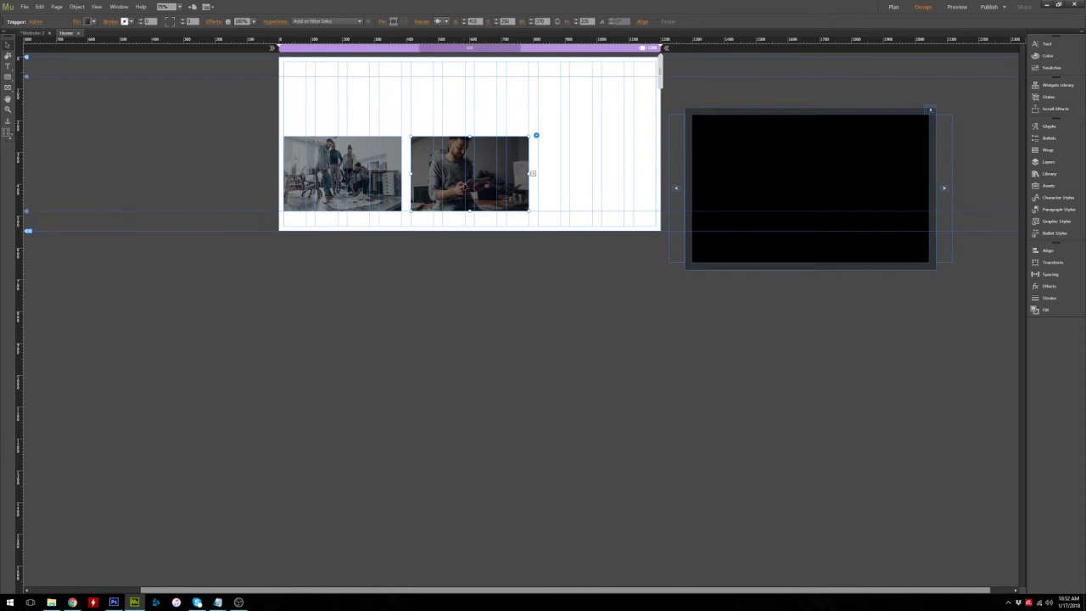
click(785, 163)
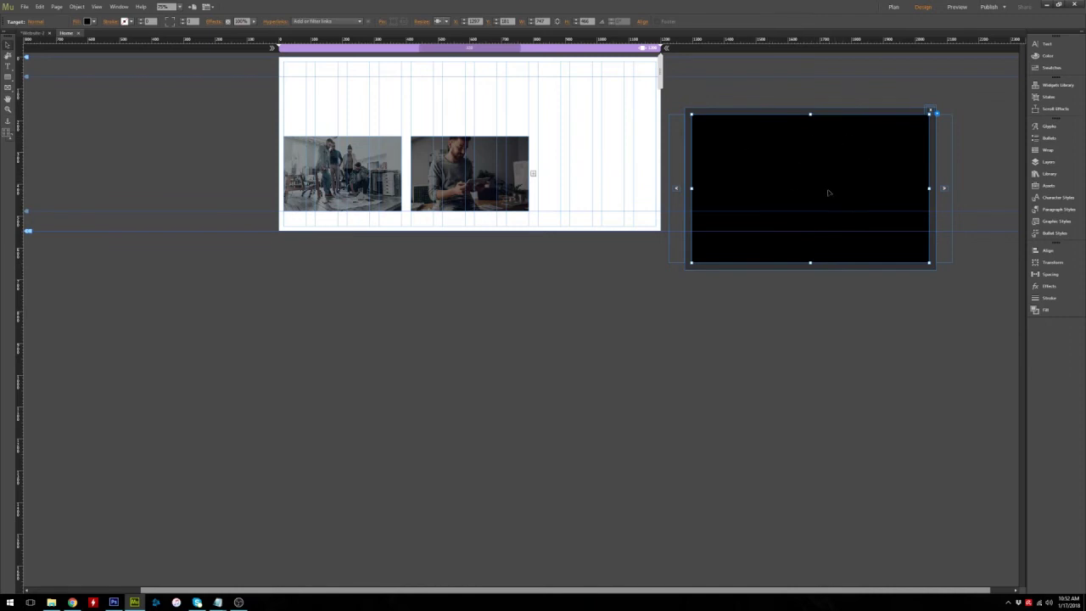
right_click(802, 144)
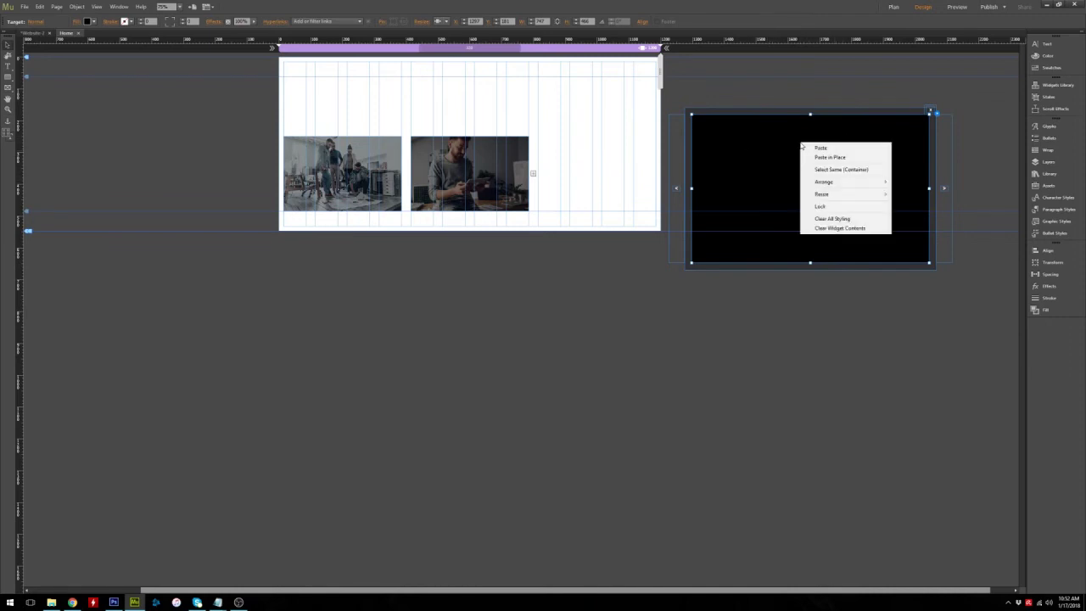
click(750, 147)
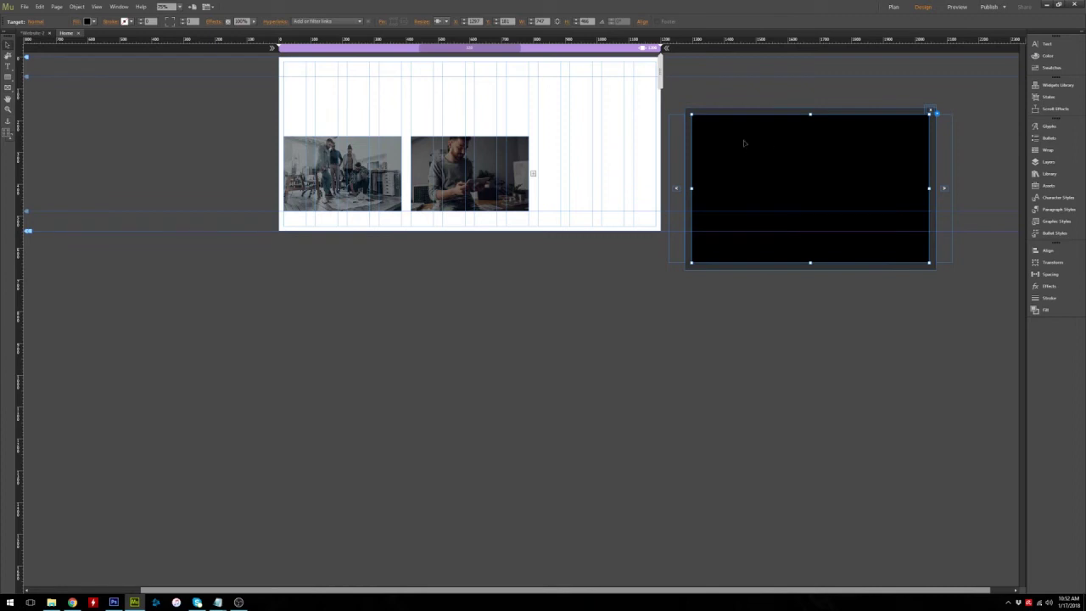
right_click(802, 152)
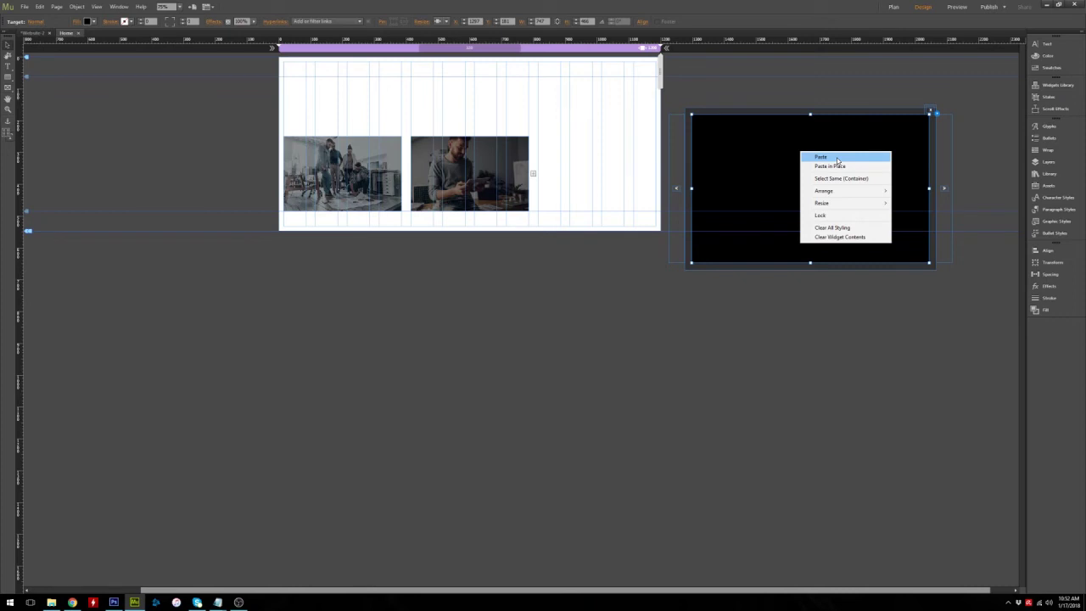
click(821, 157)
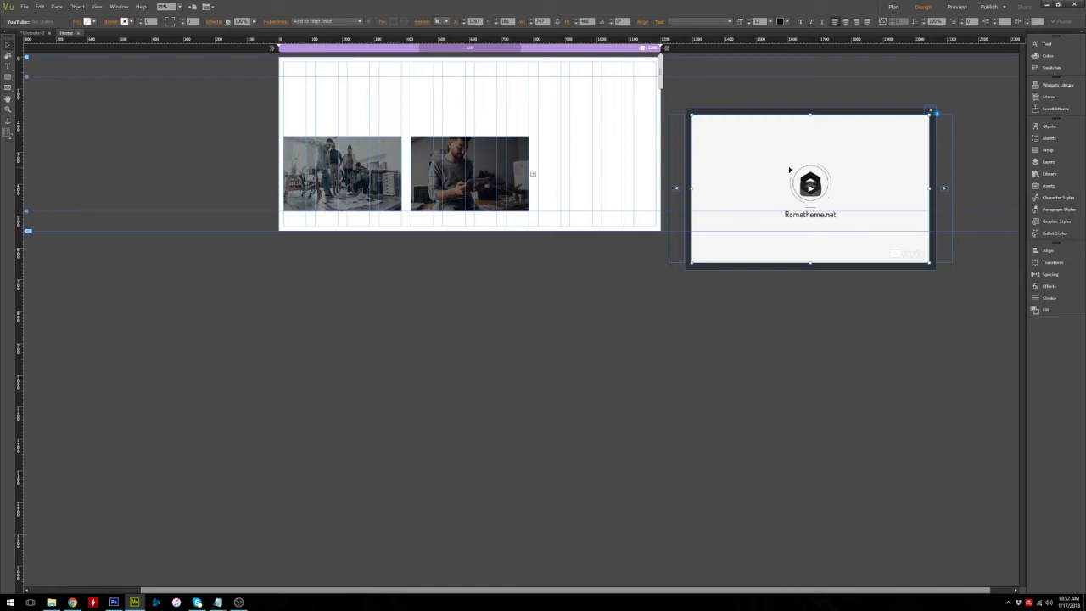
- Select the pasted YouTube video inside the second trigger's target
click(445, 200)
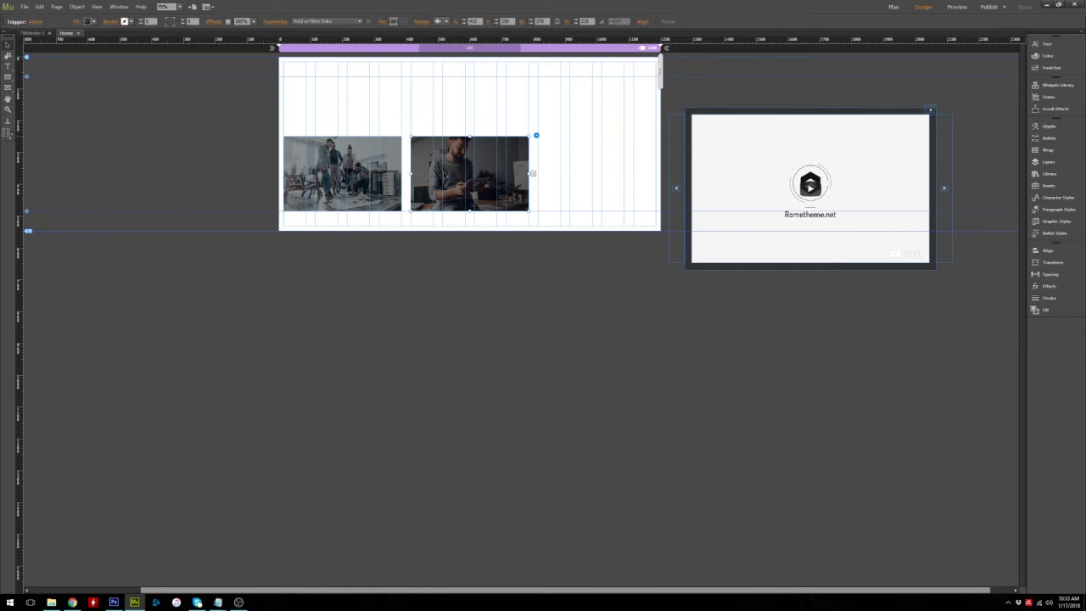
click(724, 137)
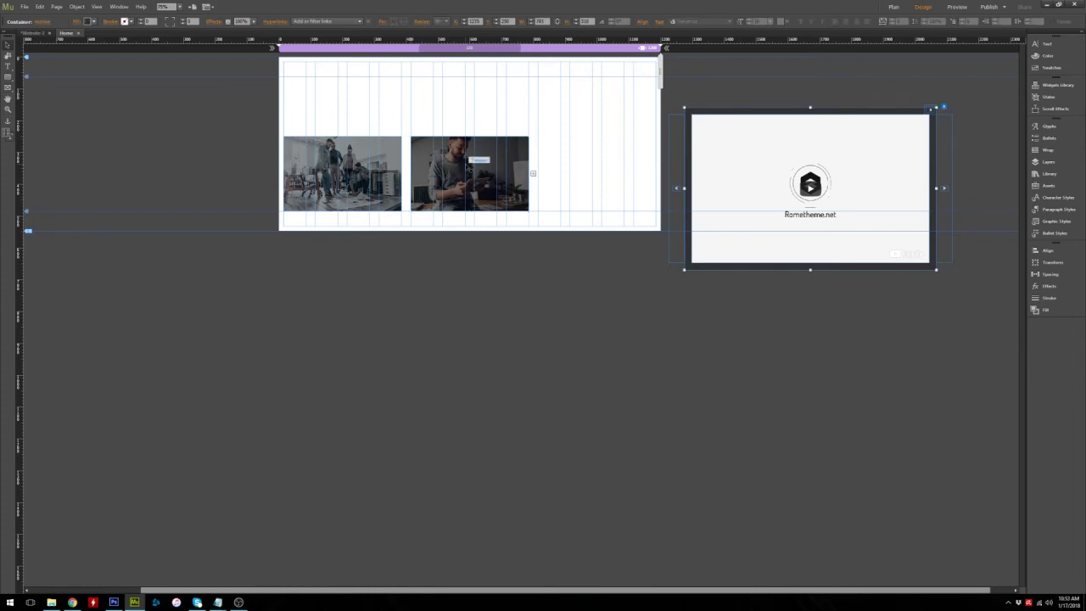
click(786, 152)
click(786, 151)
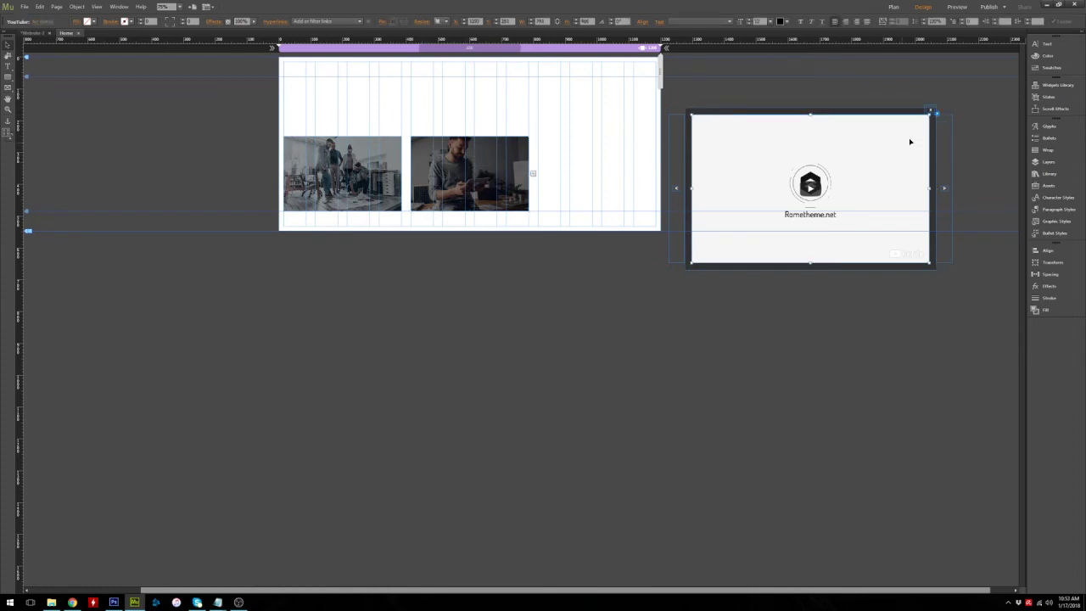
- Switch to Chrome and open the video "How to Customize ROGUE - MUSE Template" from the Rometheme YouTube channel
click(72, 602)
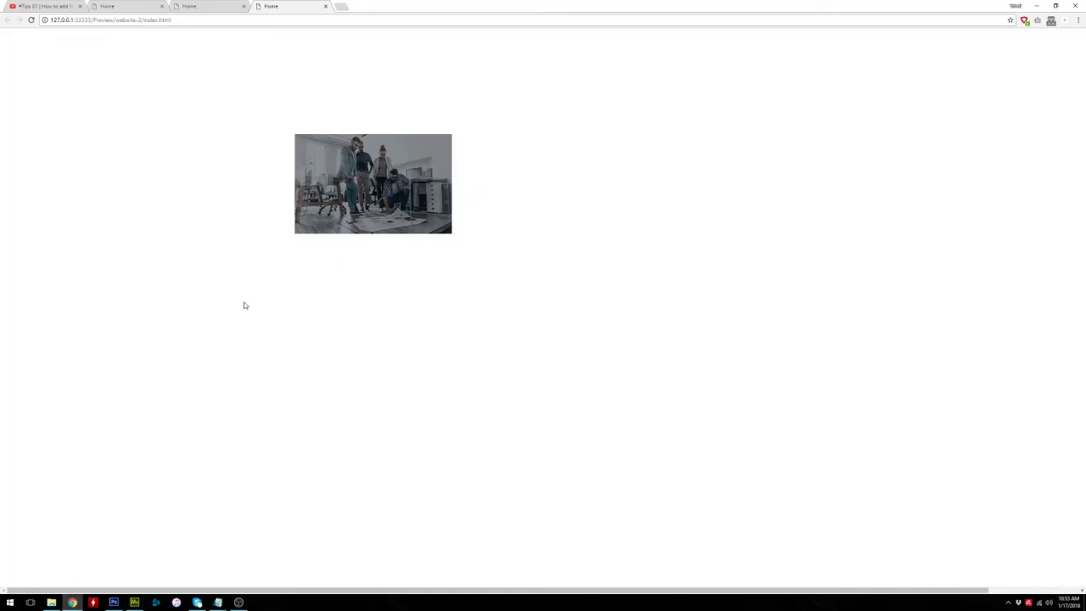
click(42, 6)
click(7, 20)
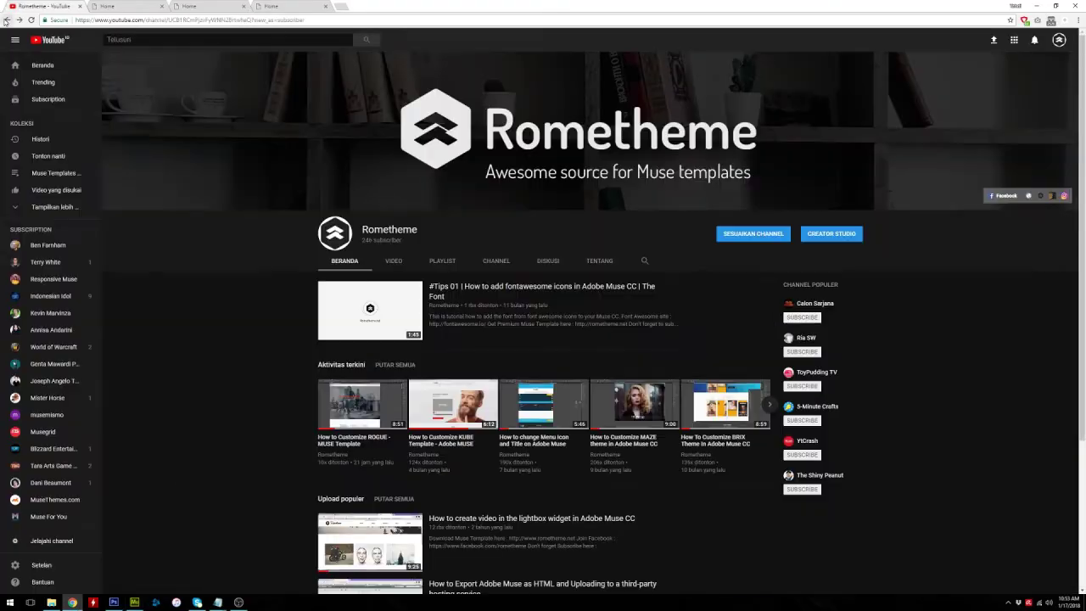
click(399, 388)
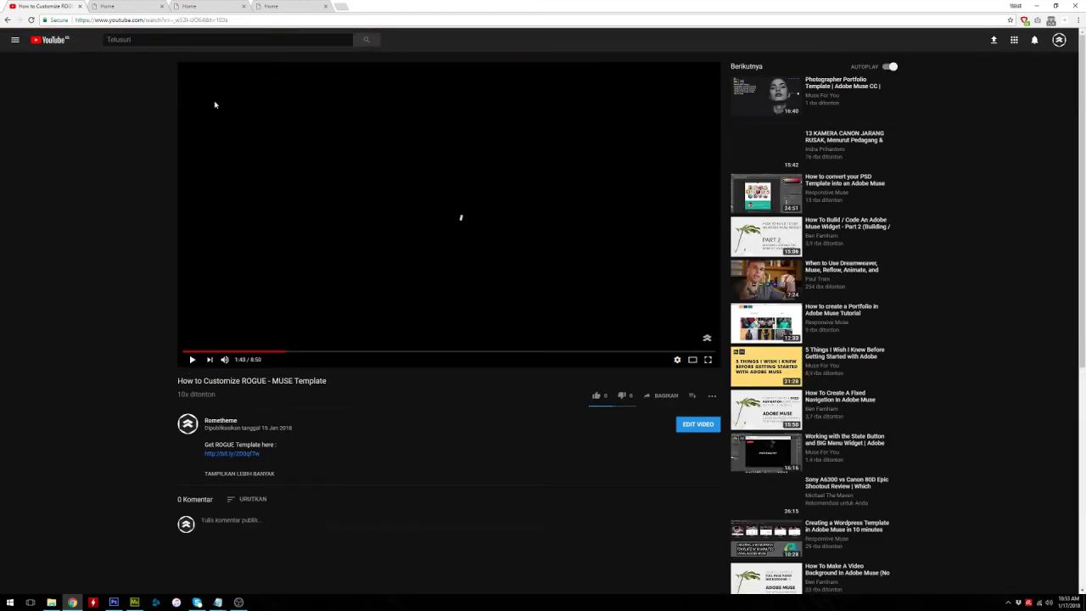
- Remove the start-time parameter from the video's address, reload and pause the video, and copy its video ID from the address
drag(231, 21, 205, 20)
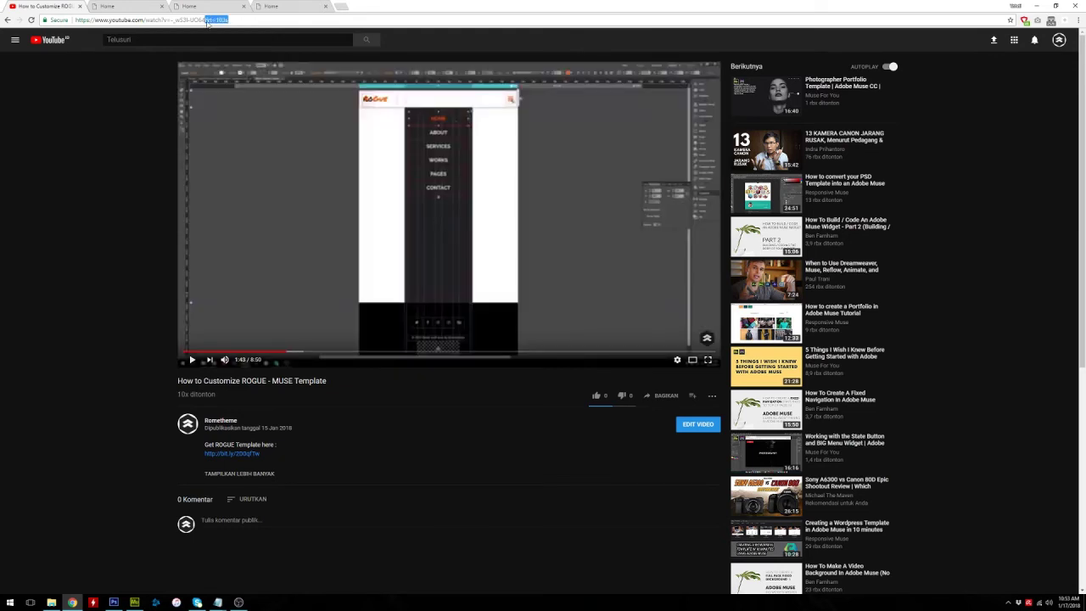
key(BackSpace)
key(Return)
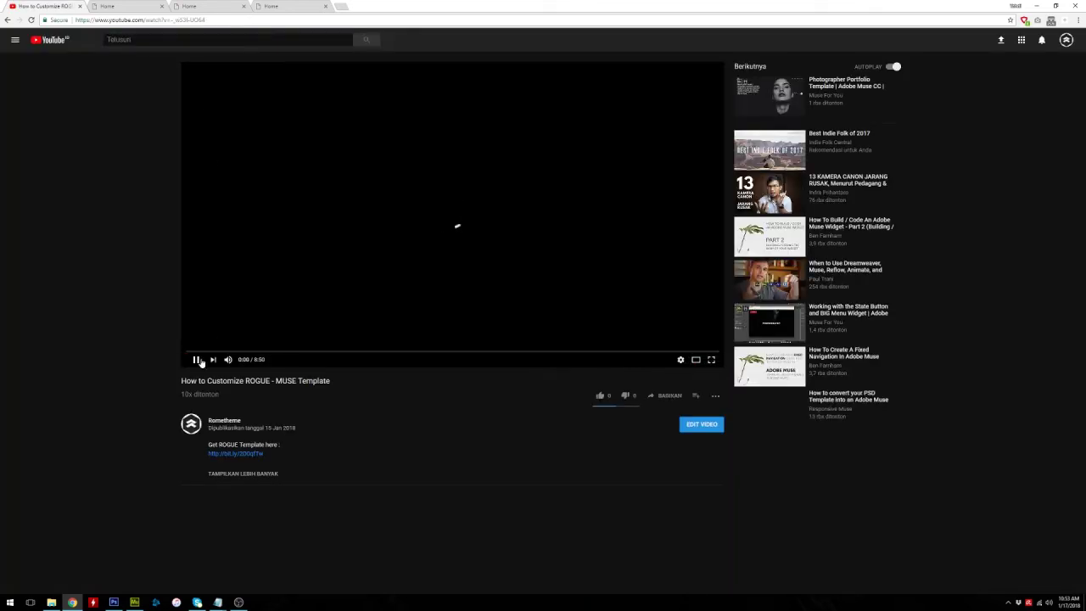
click(195, 359)
drag(205, 19, 171, 20)
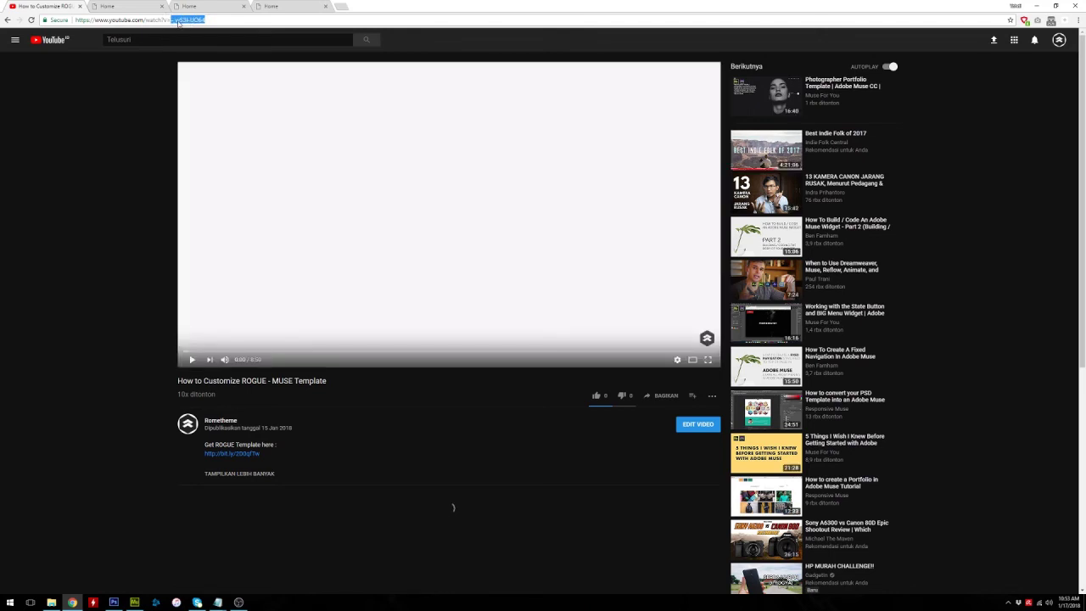
right_click(192, 20)
click(212, 50)
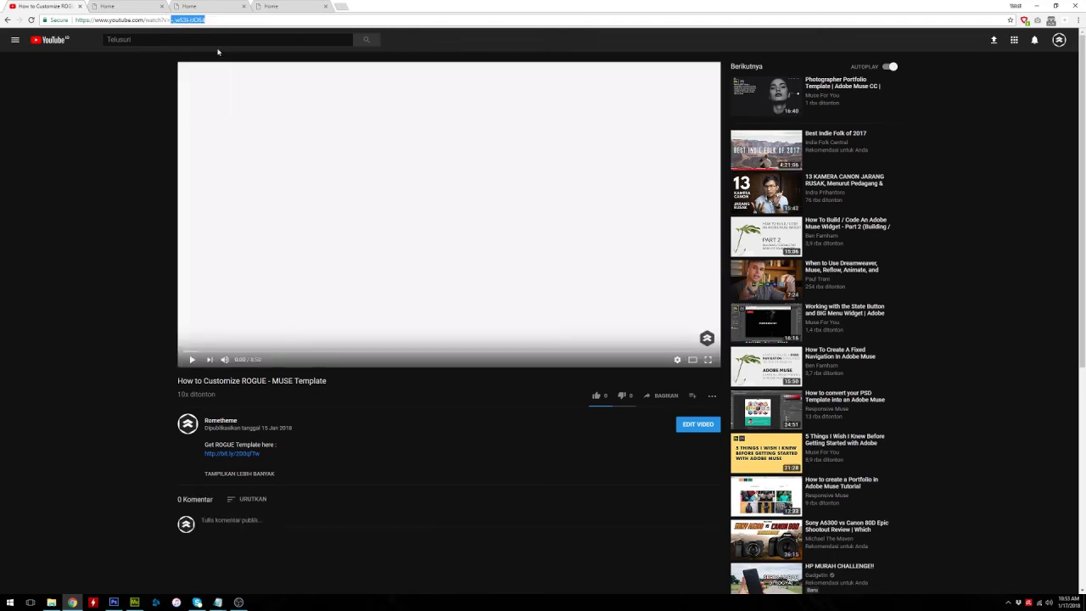
- Switch back to Muse and replace the Video ID of the second trigger's YouTube video with the copied ID
click(134, 601)
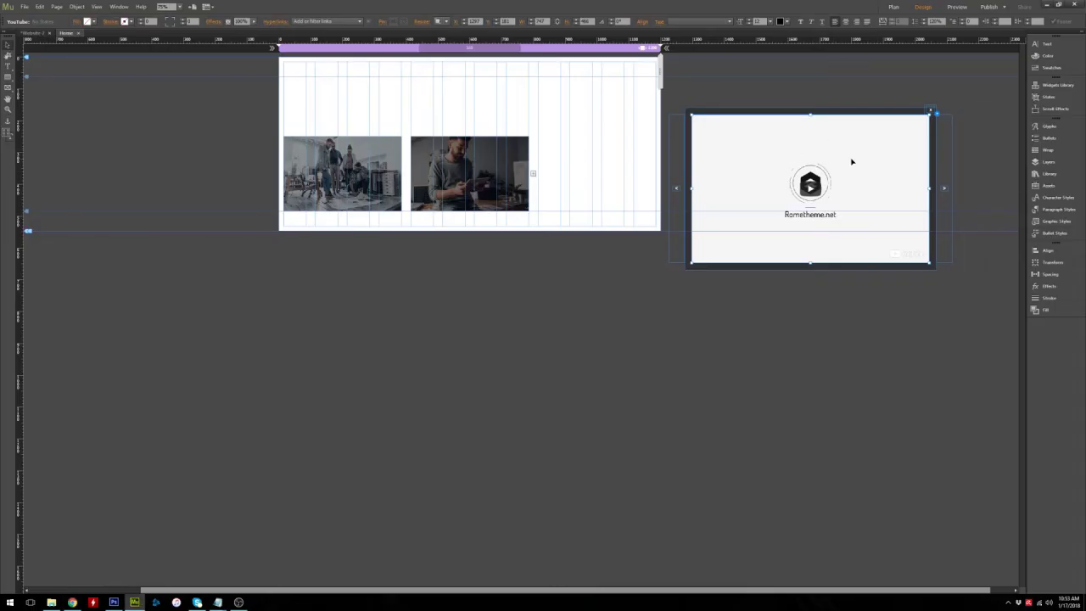
click(932, 111)
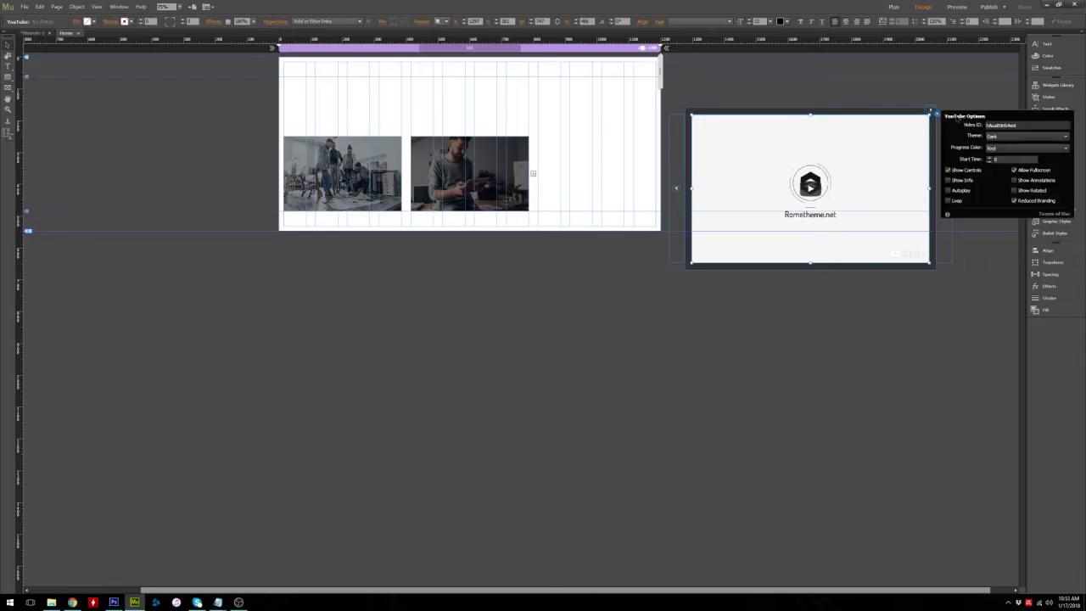
key(BackSpace)
right_click(1009, 127)
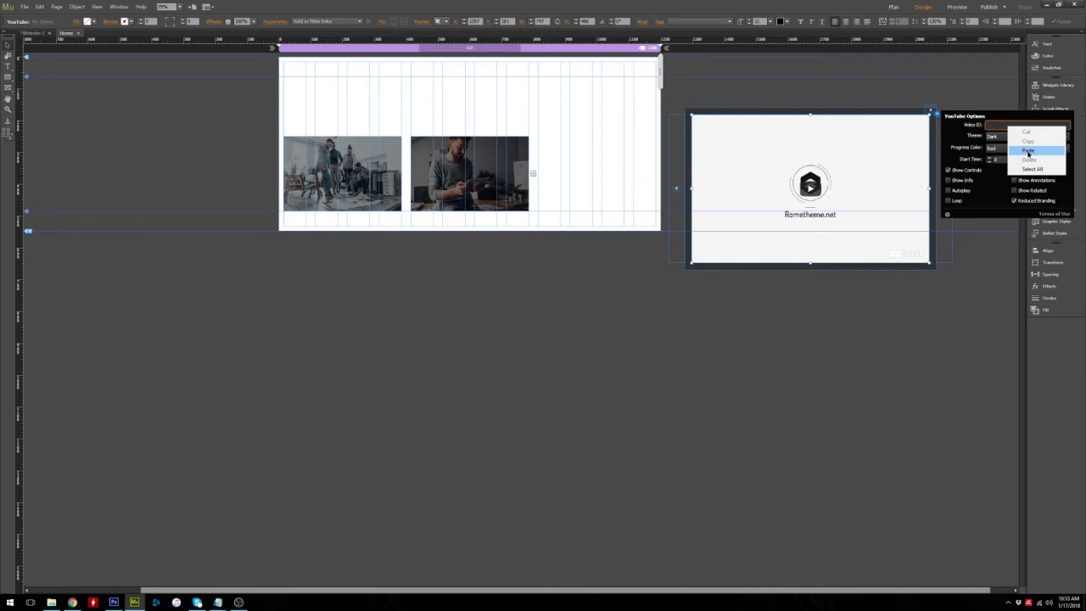
click(1028, 152)
click(973, 90)
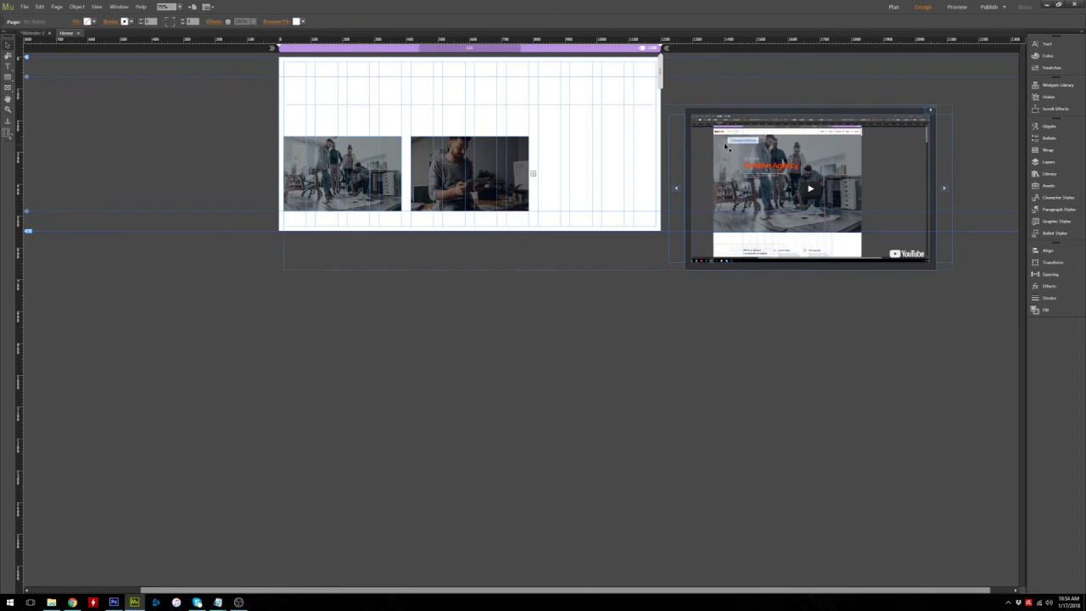
- Select the two triggers alternately to check which video each one shows in the lightbox, then deselect
click(448, 174)
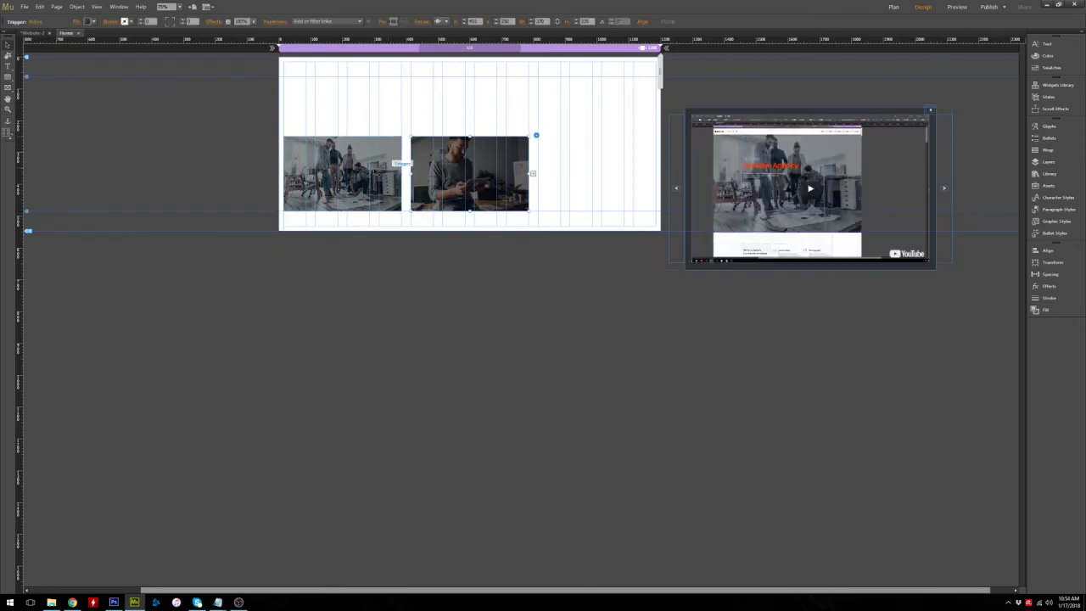
click(501, 155)
click(397, 161)
click(443, 166)
click(449, 109)
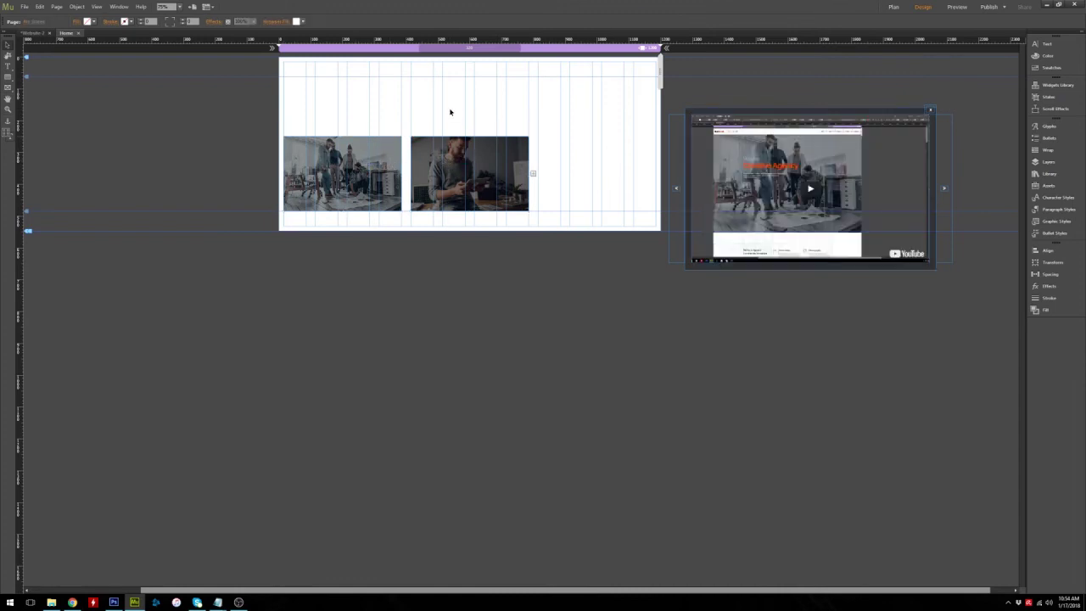
- Preview the page in the browser and test both thumbnails' lightbox videos, the previous and next arrows and the close button
click(25, 6)
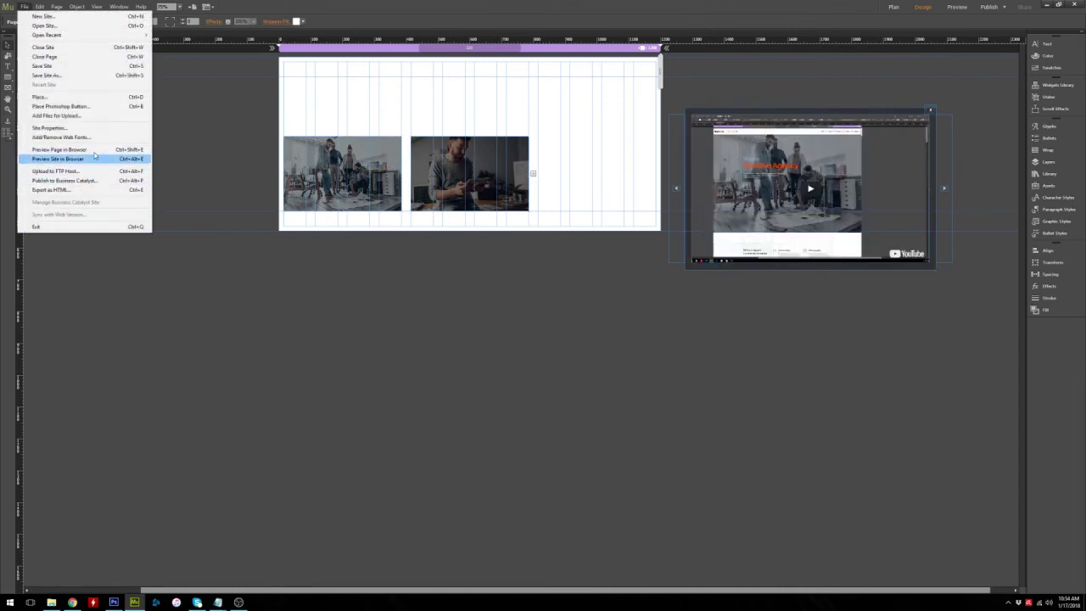
click(93, 150)
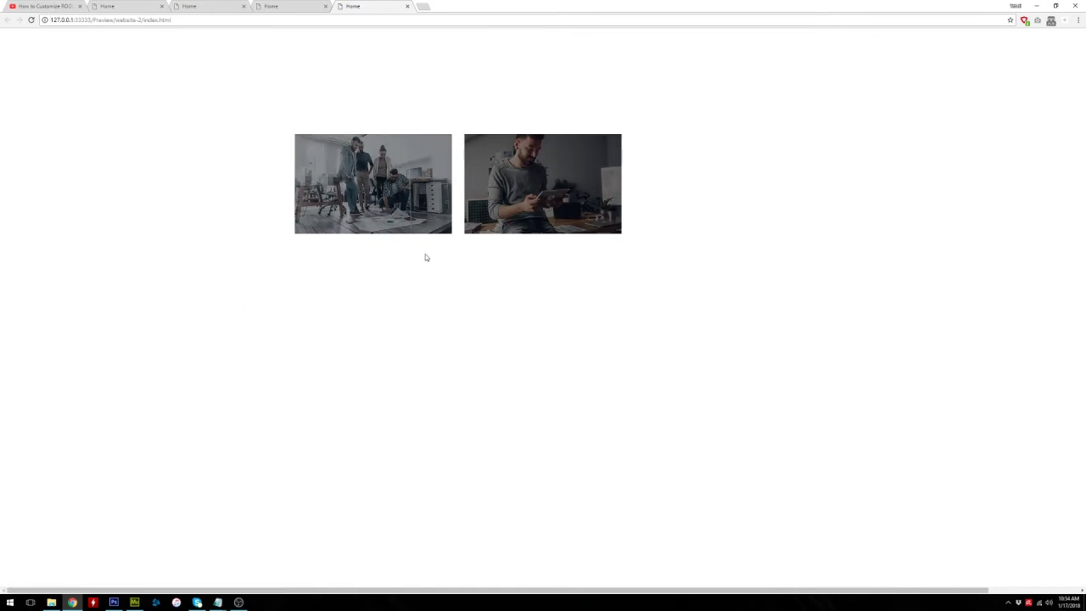
click(406, 194)
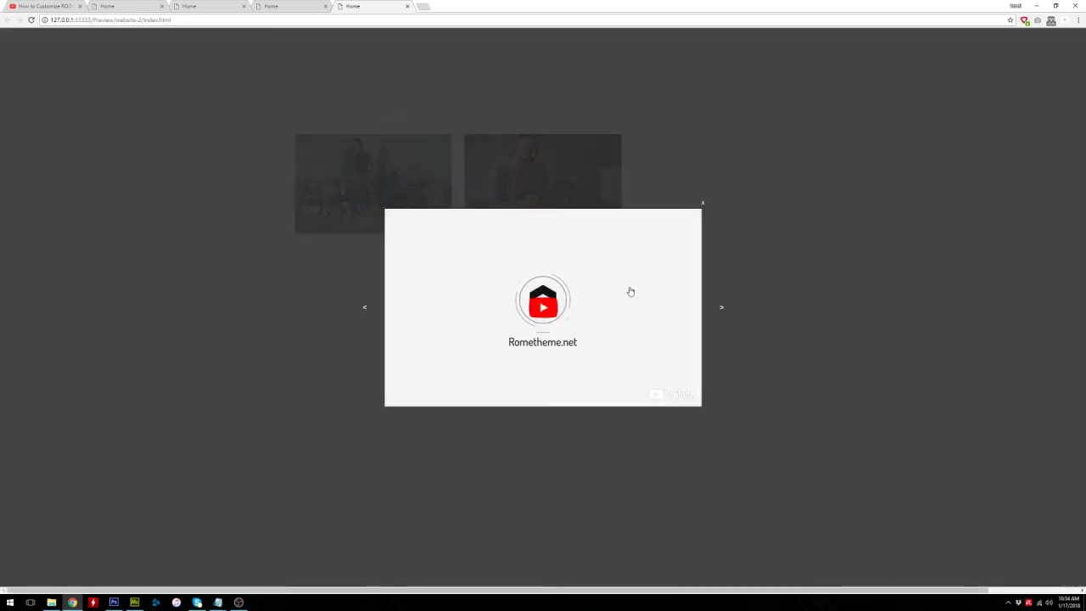
click(722, 309)
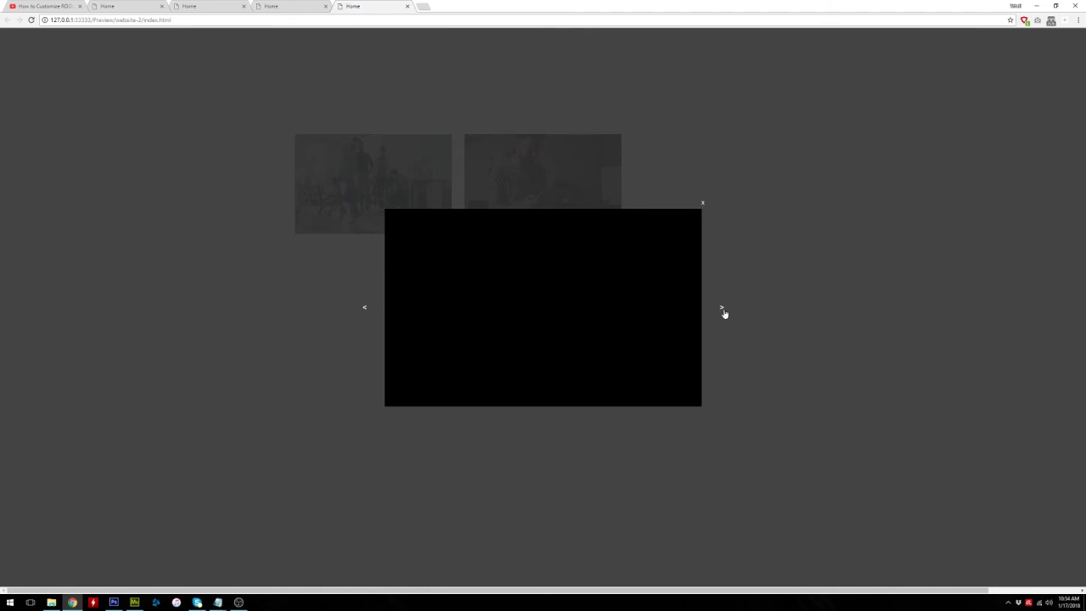
click(365, 309)
click(723, 310)
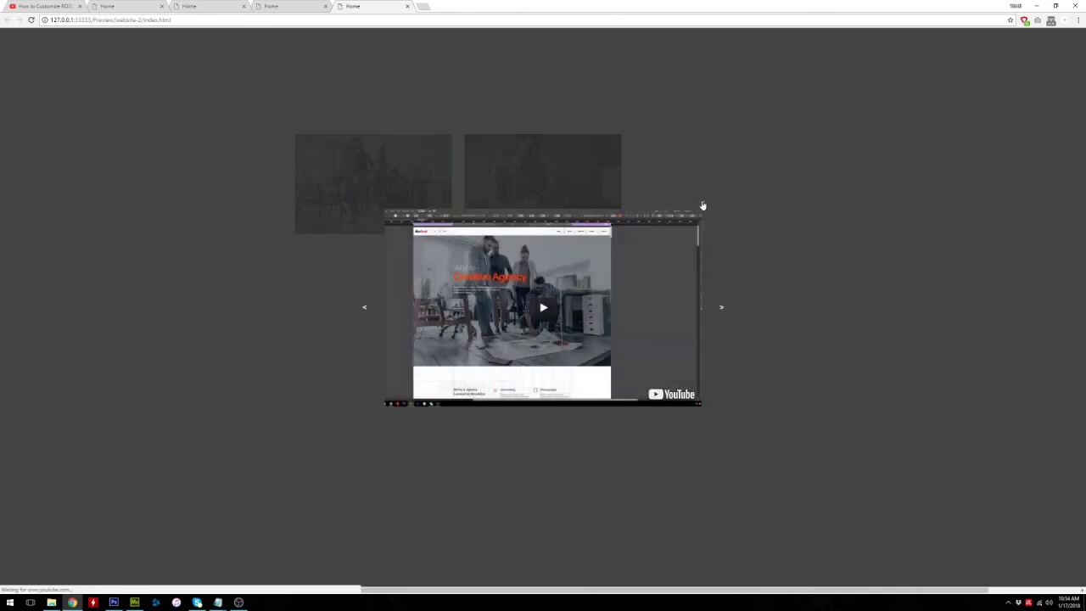
click(703, 206)
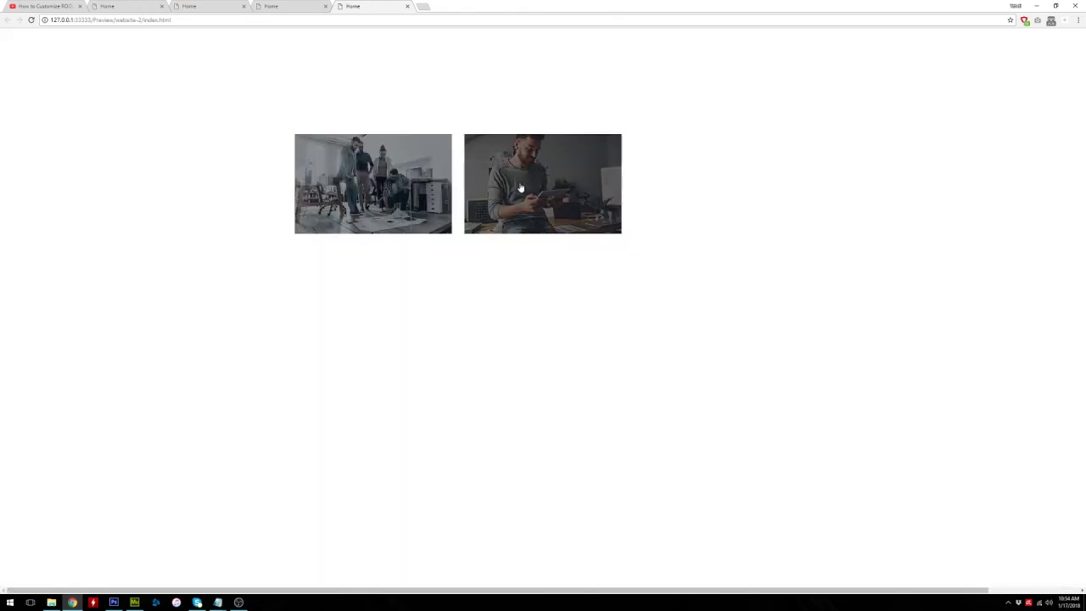
click(618, 197)
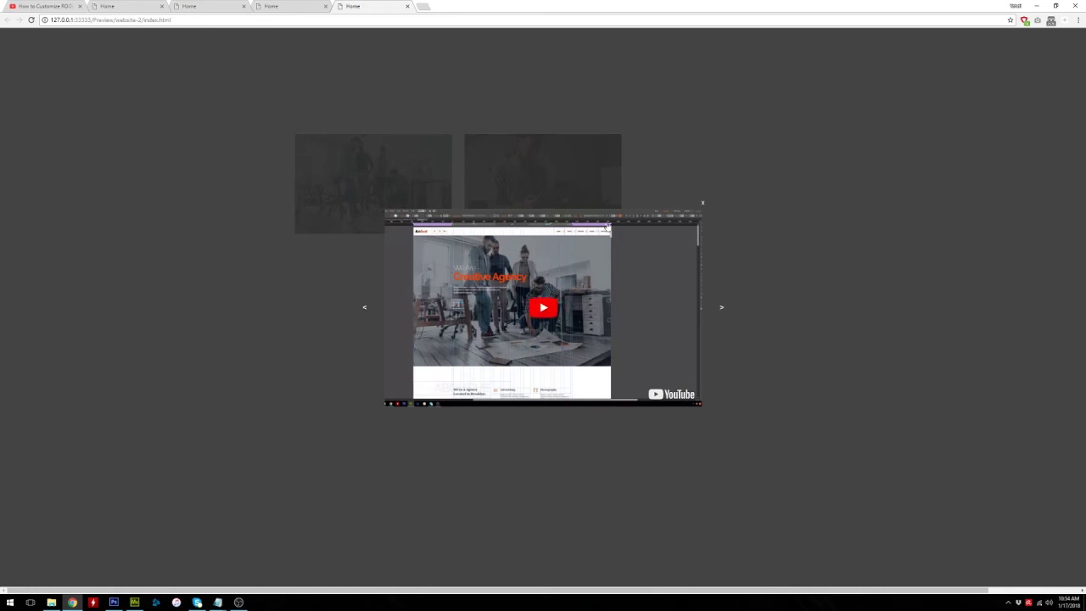
click(704, 204)
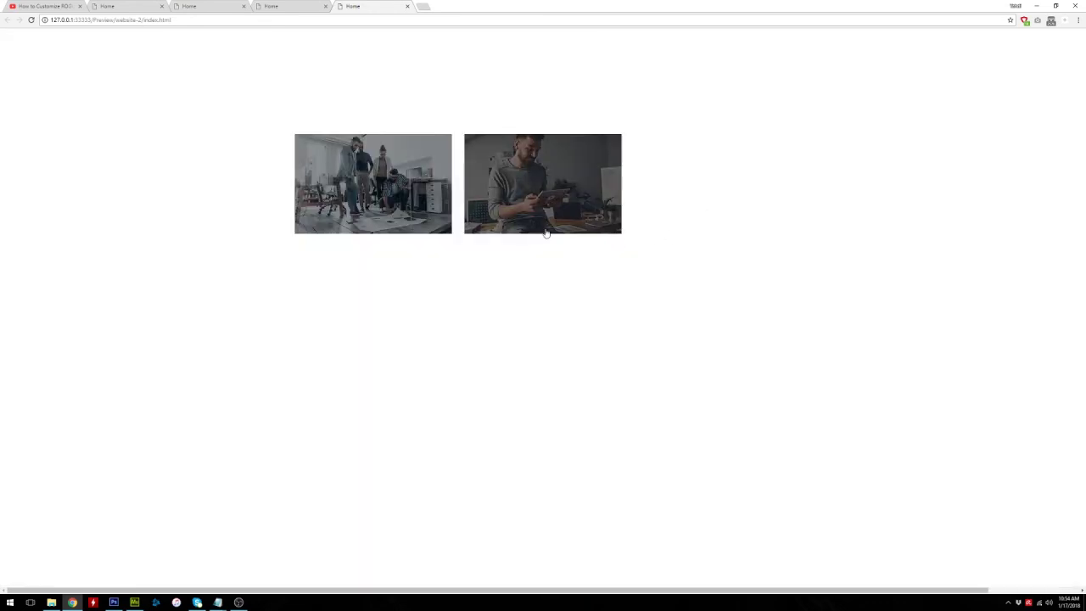
- Switch back to Muse, add a third trigger beside the second thumbnail and select its empty lightbox target
click(136, 602)
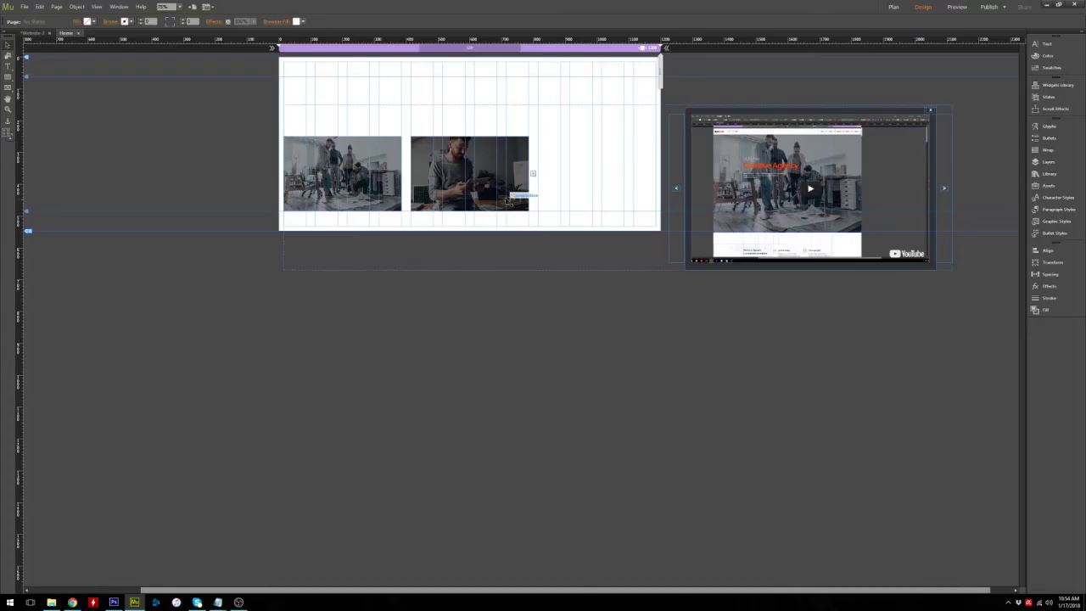
click(489, 180)
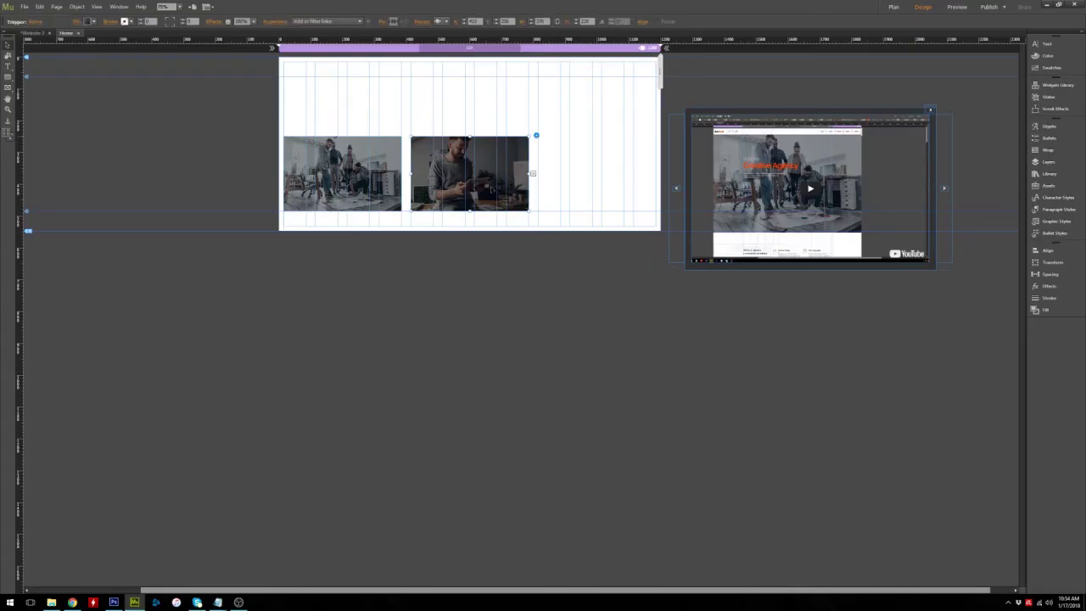
click(535, 173)
drag(591, 163, 597, 163)
click(782, 149)
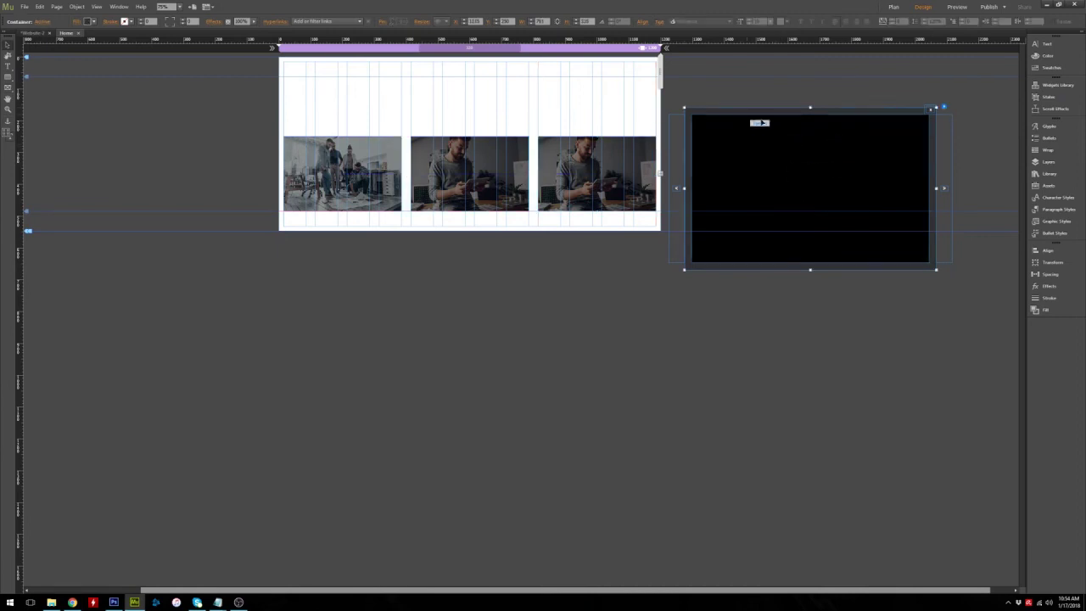
click(846, 143)
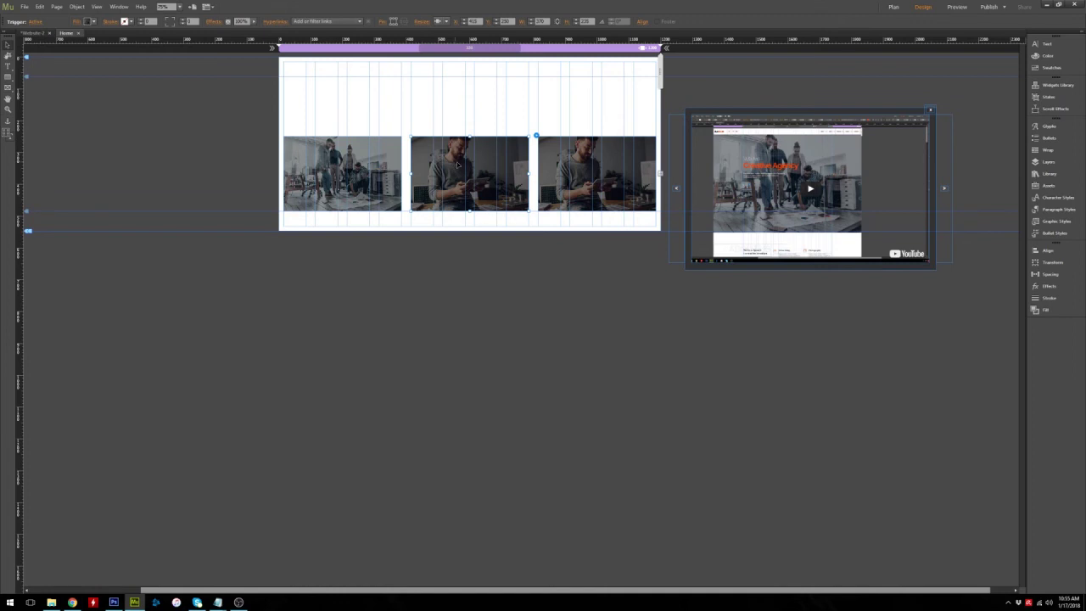
- Copy the YouTube video from the second trigger's lightbox and paste it into the third trigger's empty target
click(751, 150)
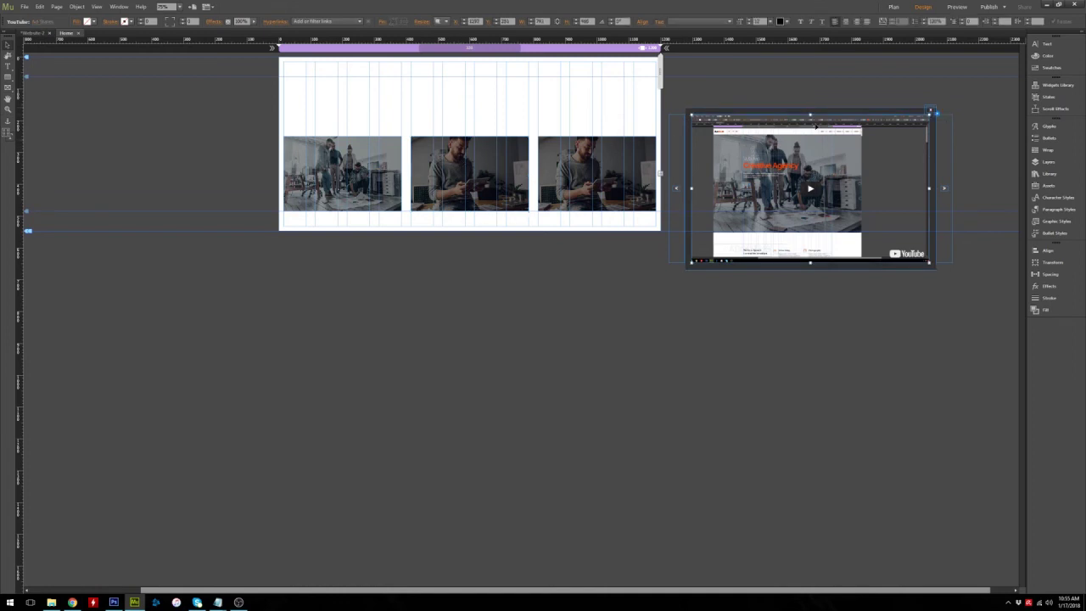
right_click(833, 155)
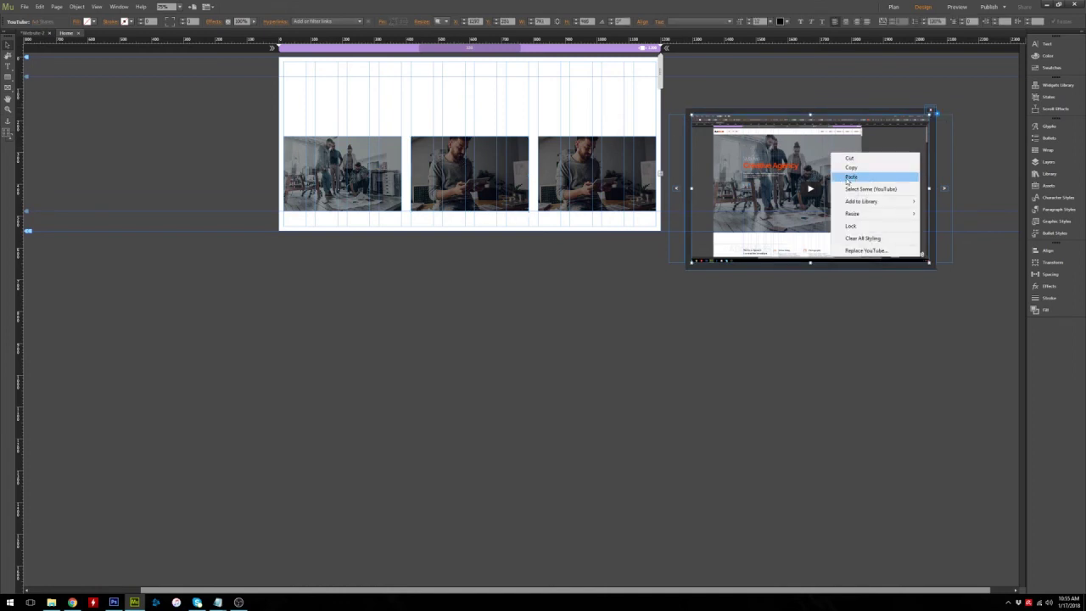
click(871, 170)
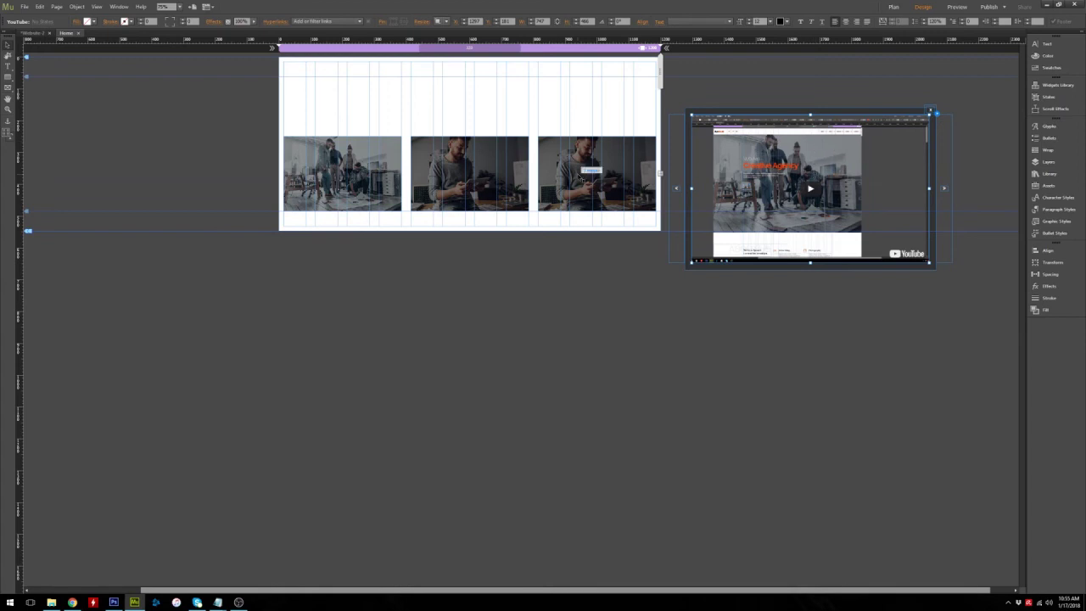
click(579, 175)
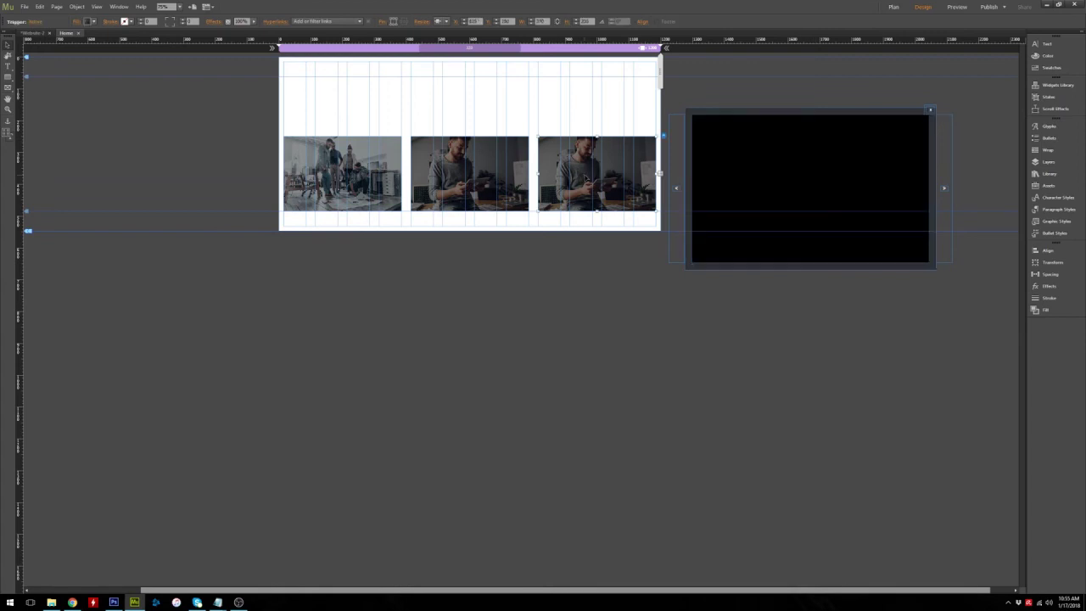
click(762, 168)
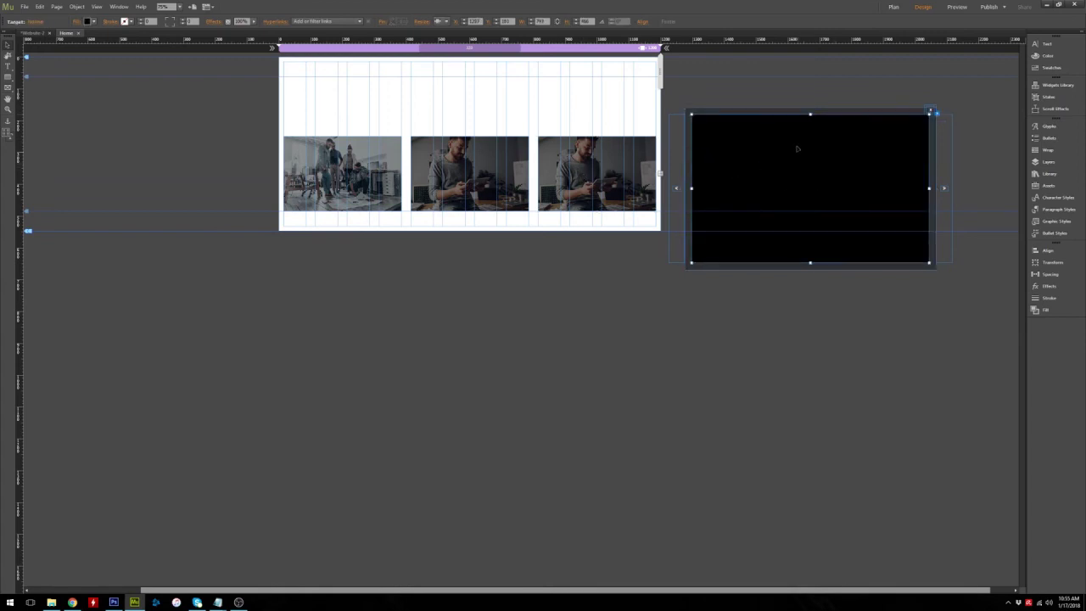
right_click(811, 145)
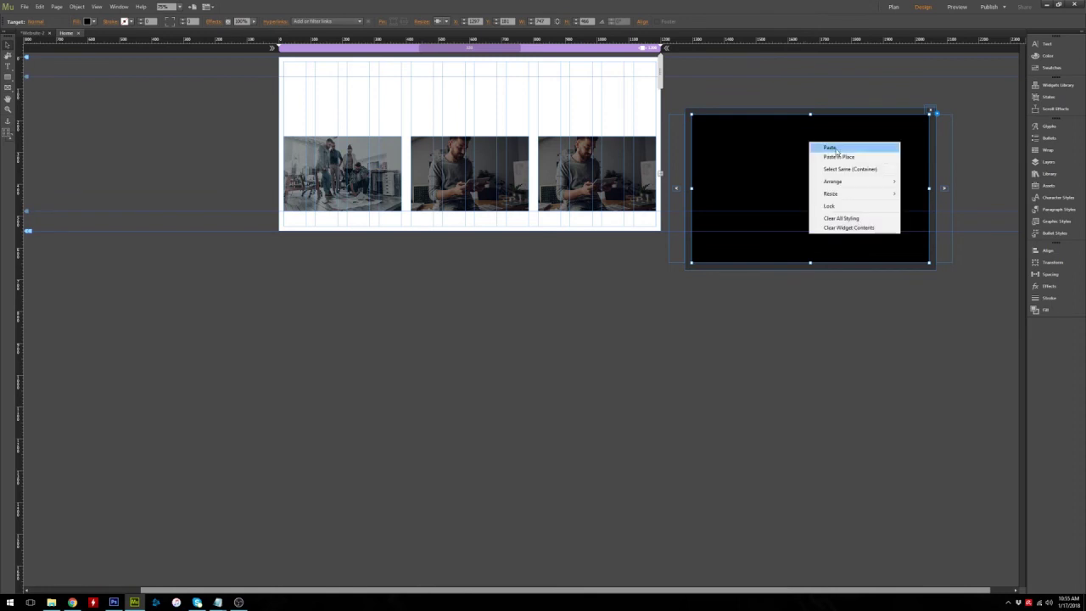
click(830, 148)
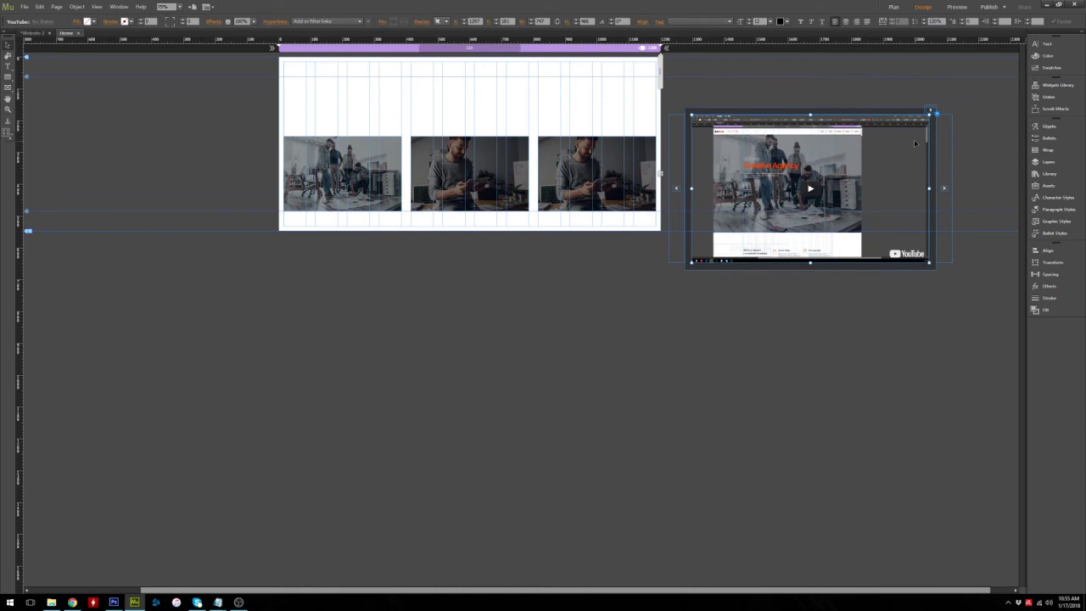
- Try moving the second and third triggers freely around the page, return them to their row and deselect
click(526, 178)
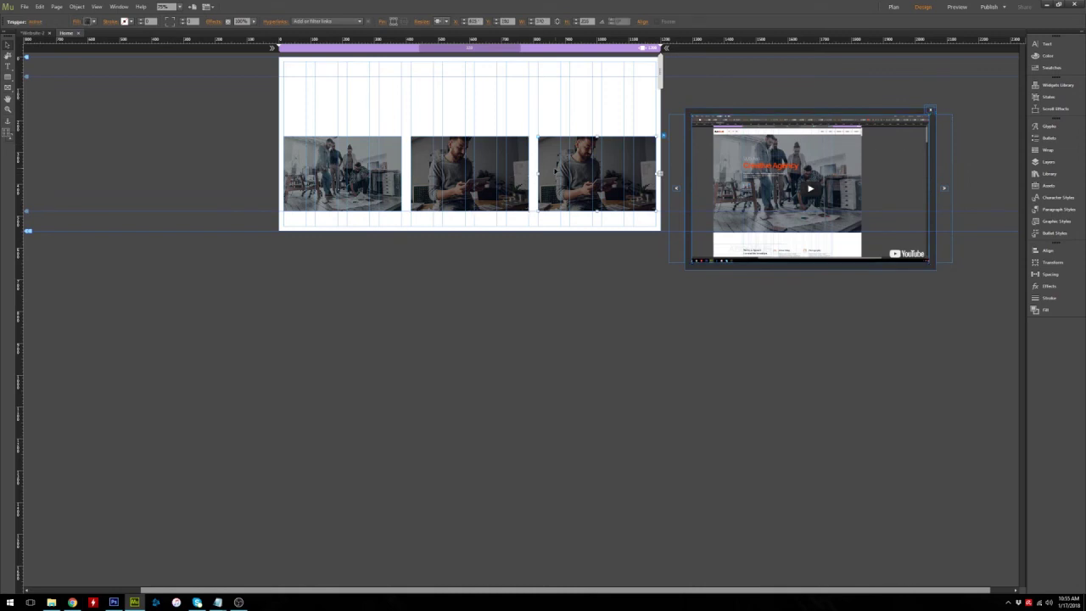
click(601, 160)
click(476, 158)
drag(476, 158, 476, 99)
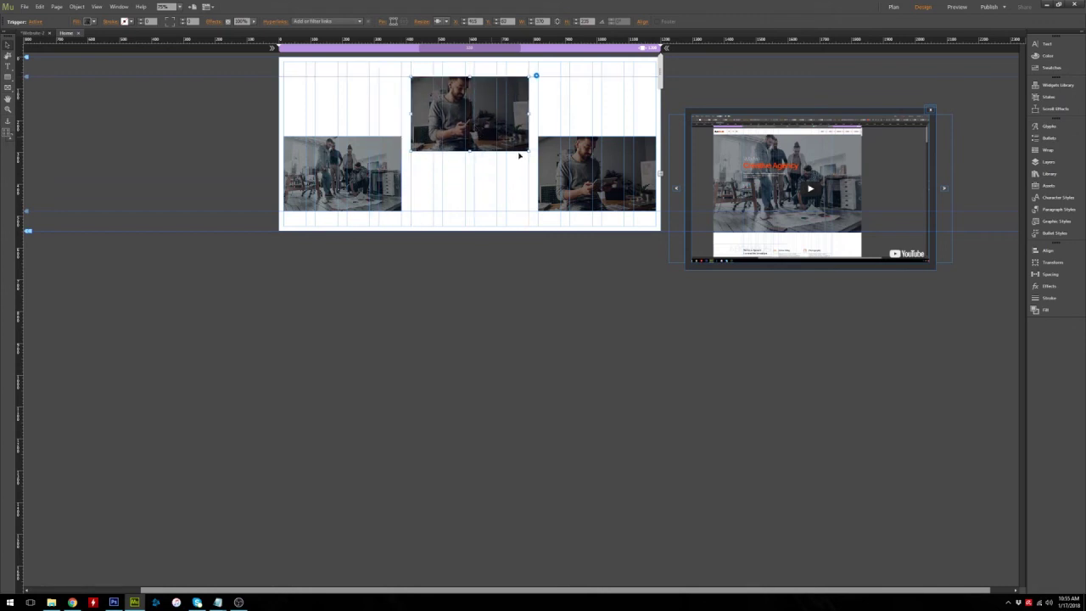
drag(569, 151, 443, 176)
drag(456, 195, 583, 167)
drag(468, 115, 469, 174)
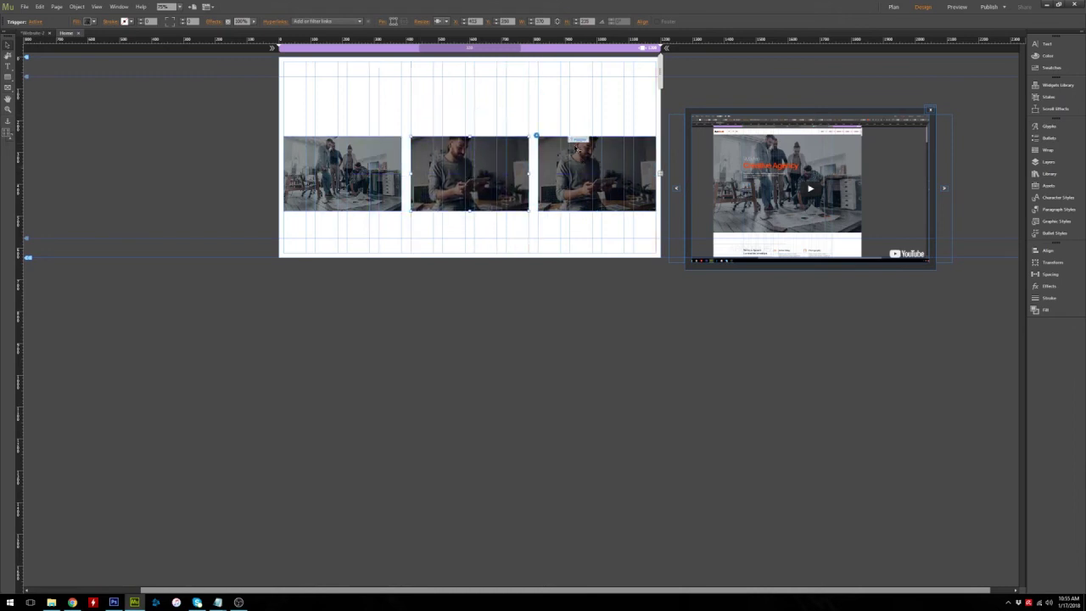
mouse_move(472, 211)
mouse_down()
mouse_move(477, 244)
mouse_move(482, 212)
mouse_up()
click(599, 211)
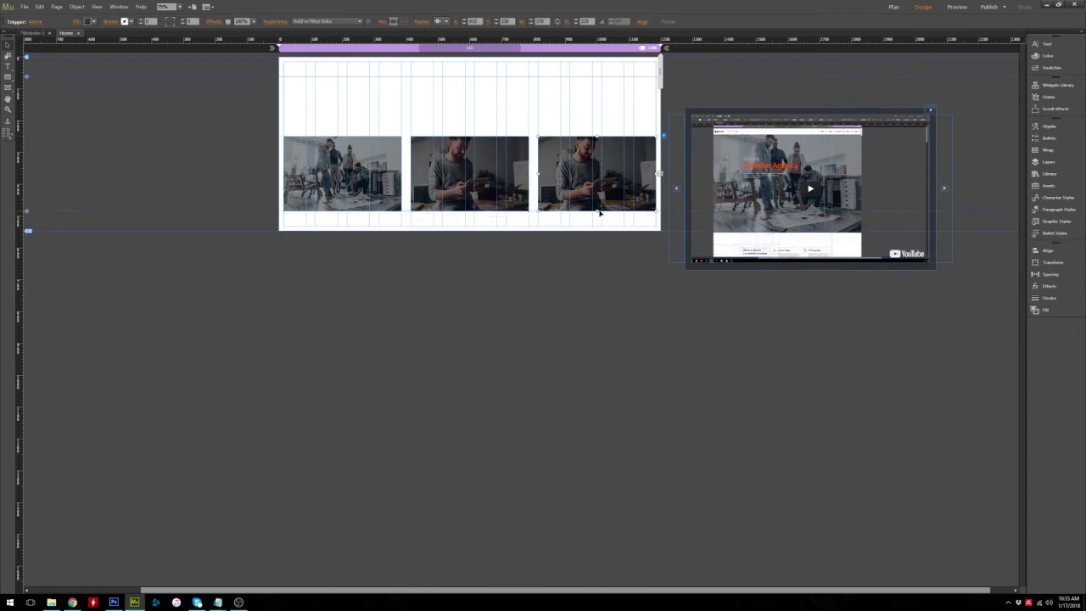
drag(597, 213, 596, 214)
click(547, 96)
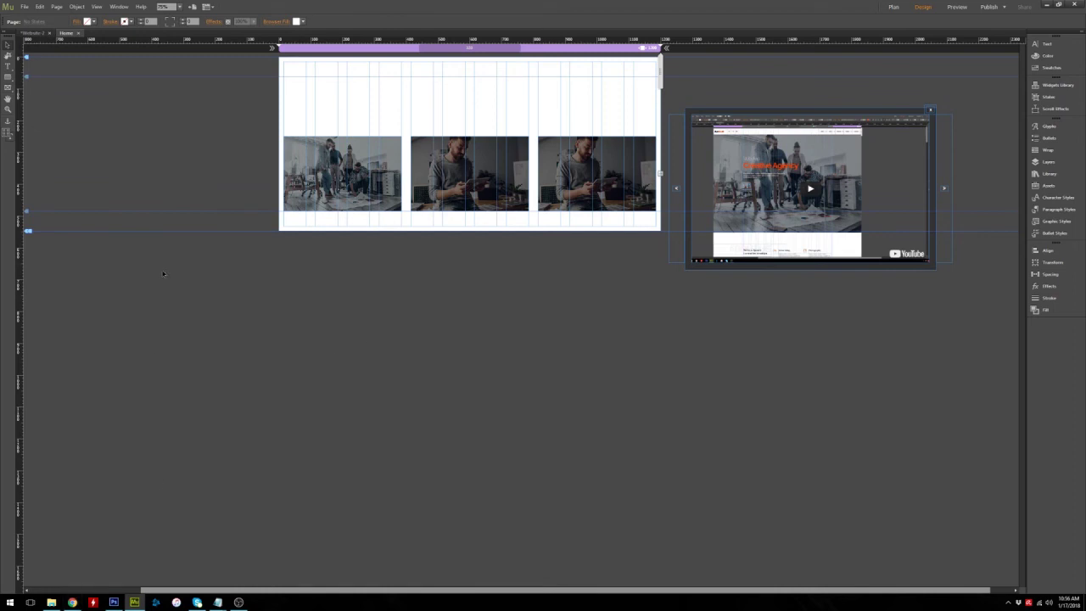
- Switch to the browser preview, inspect the page with the developer tools and open the second thumbnail's video
key(ctrl+alt+e)
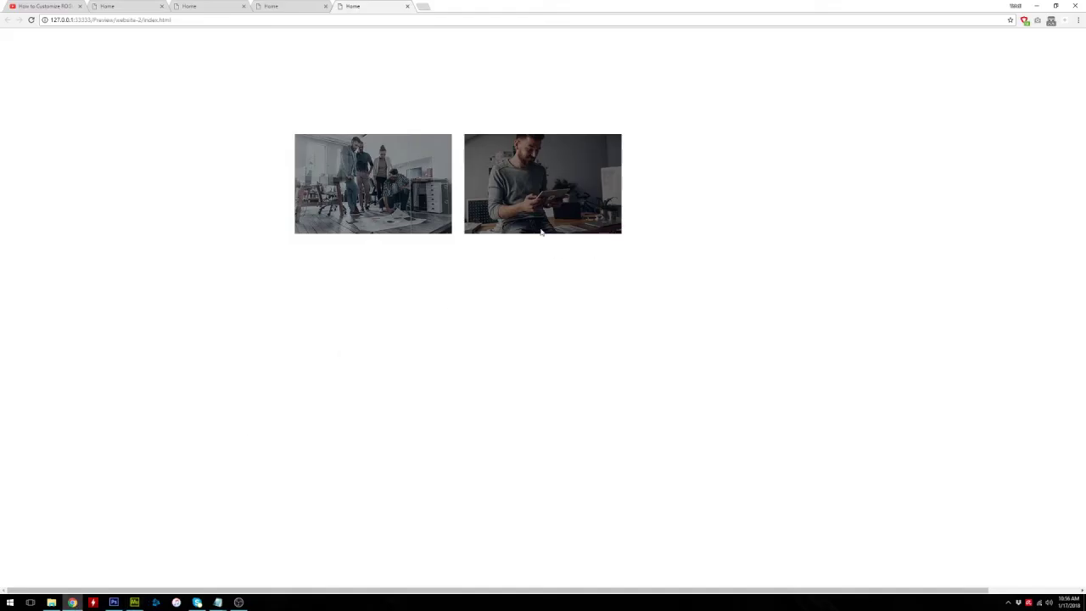
right_click(698, 106)
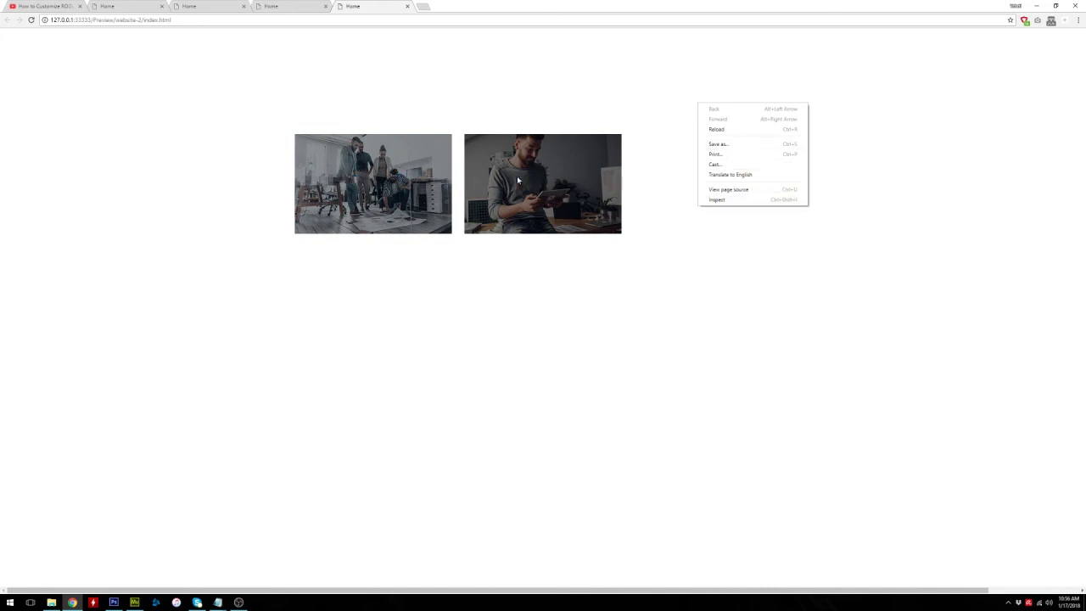
click(739, 201)
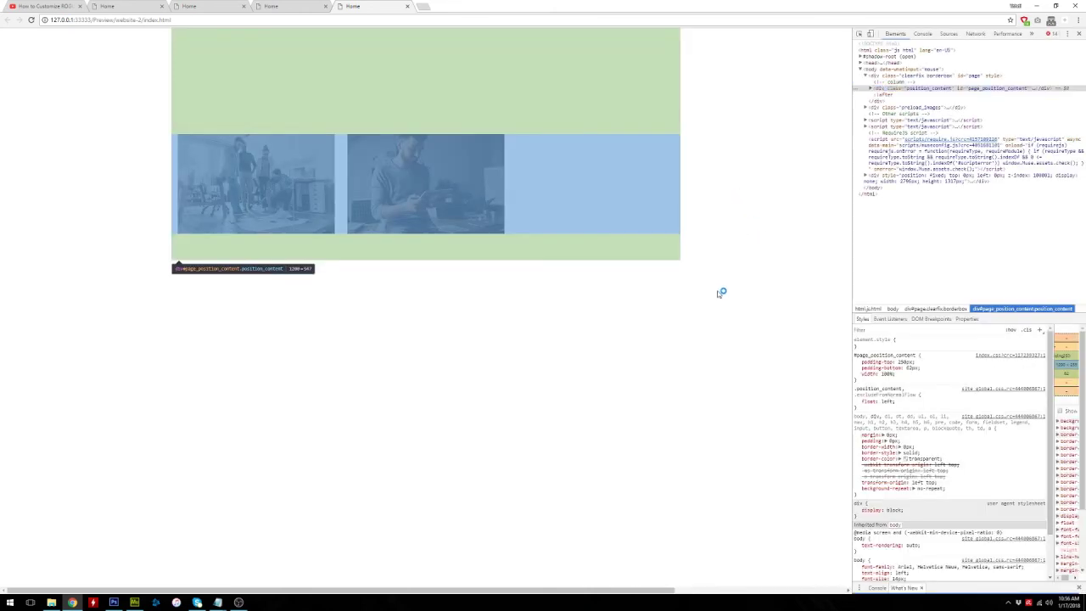
click(408, 191)
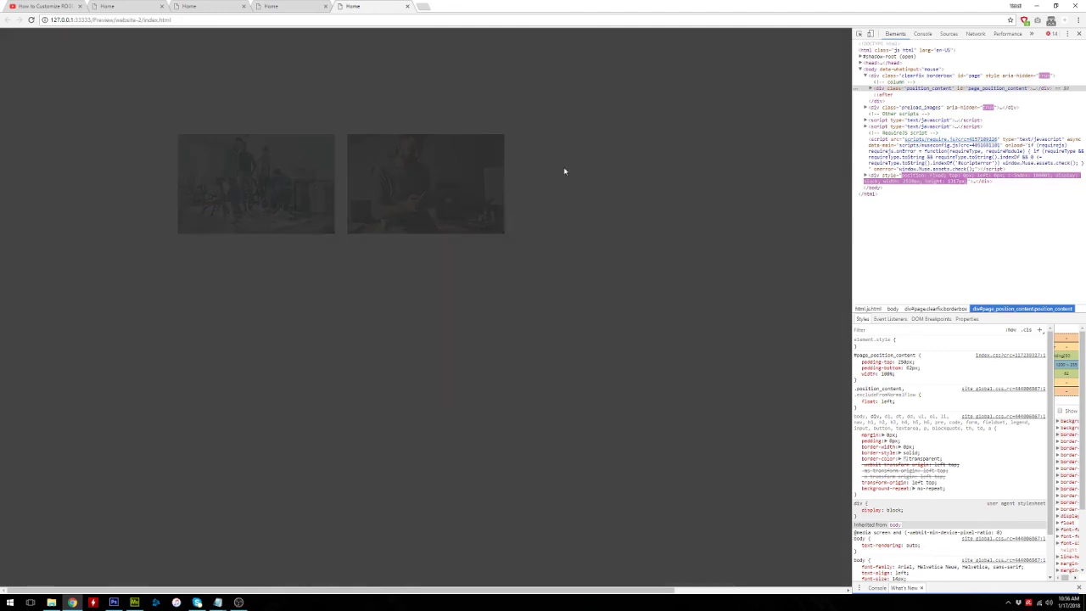
- Test the lightbox at a viewport width of about 375 px and wider, close it and widen the viewport to about 908 px
drag(850, 242, 159, 300)
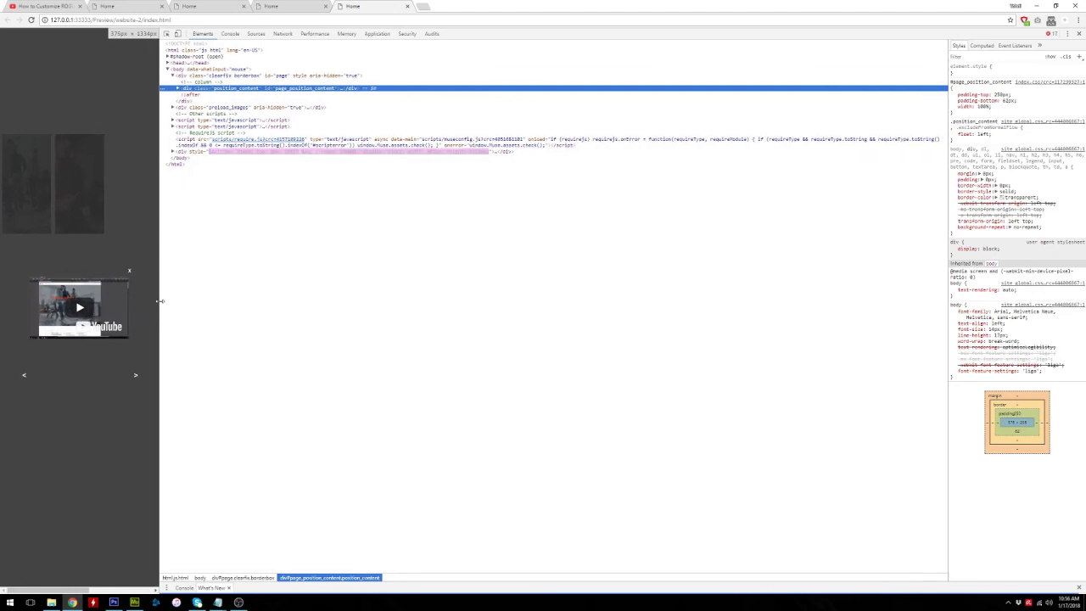
drag(159, 300, 291, 306)
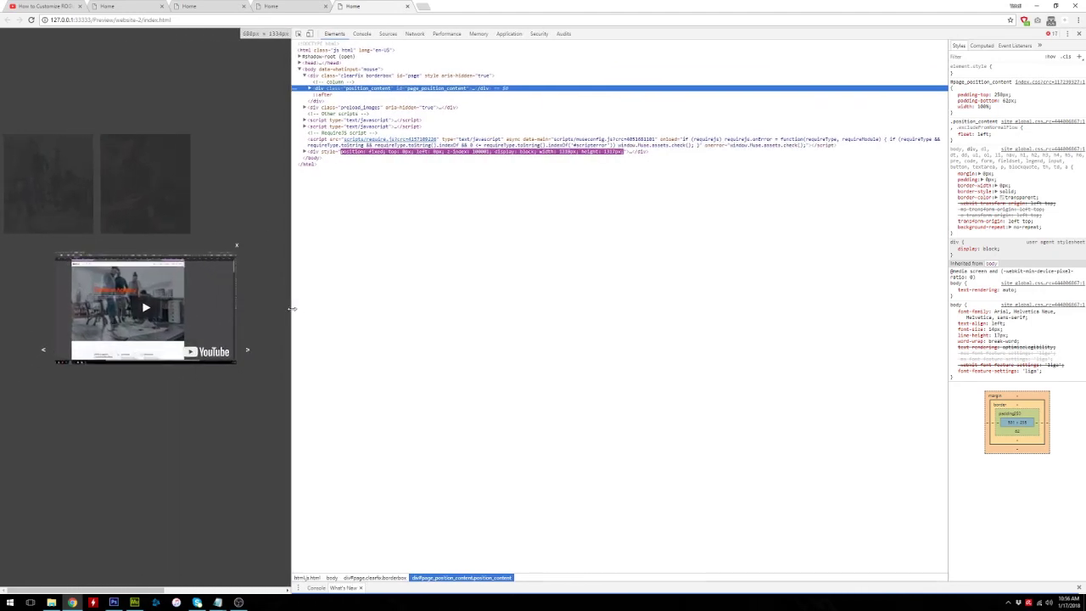
click(140, 171)
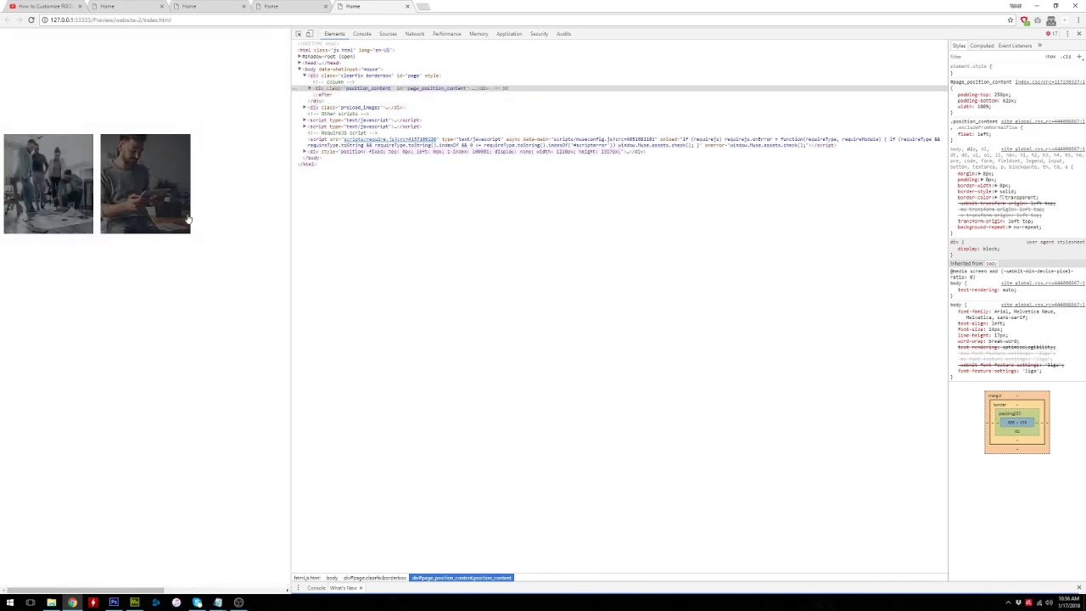
drag(291, 253, 386, 261)
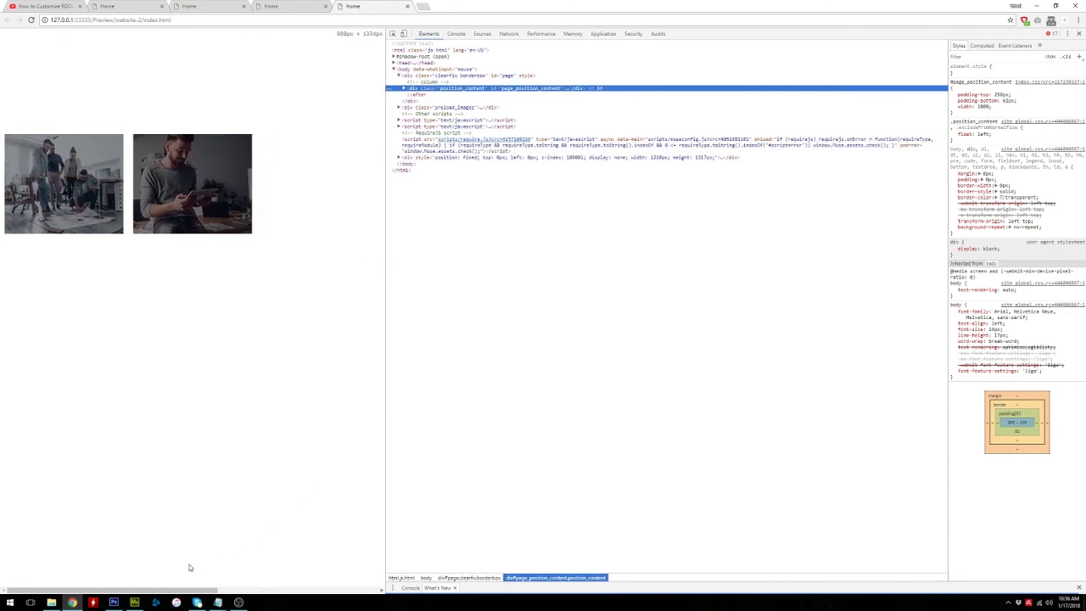
- Switch back to Adobe Muse and add a fluid-width breakpoint at 760 px to the Home page
click(134, 602)
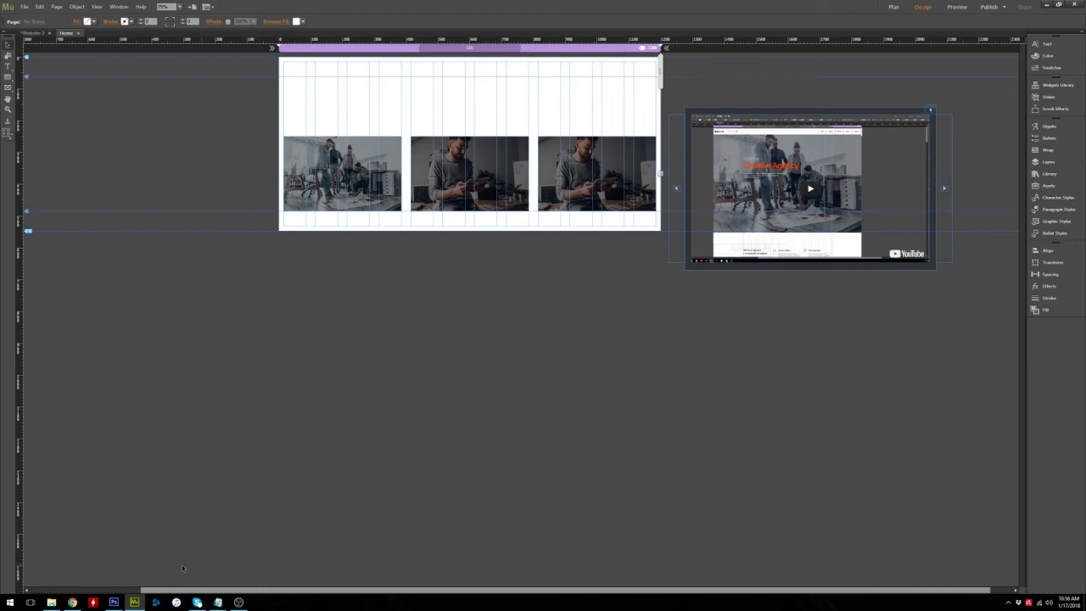
click(72, 602)
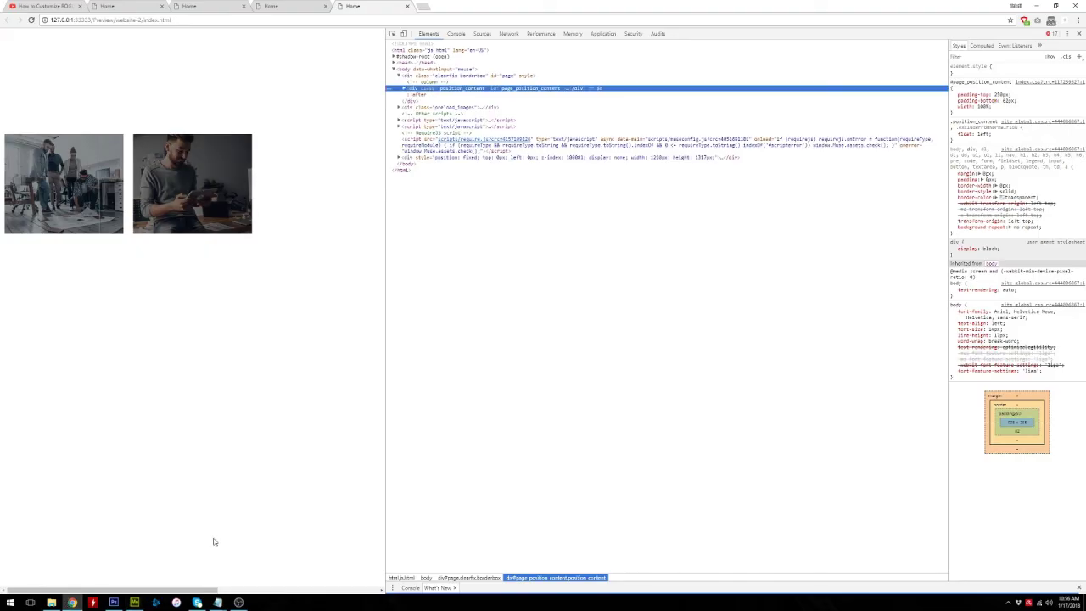
click(135, 603)
click(600, 174)
right_click(606, 48)
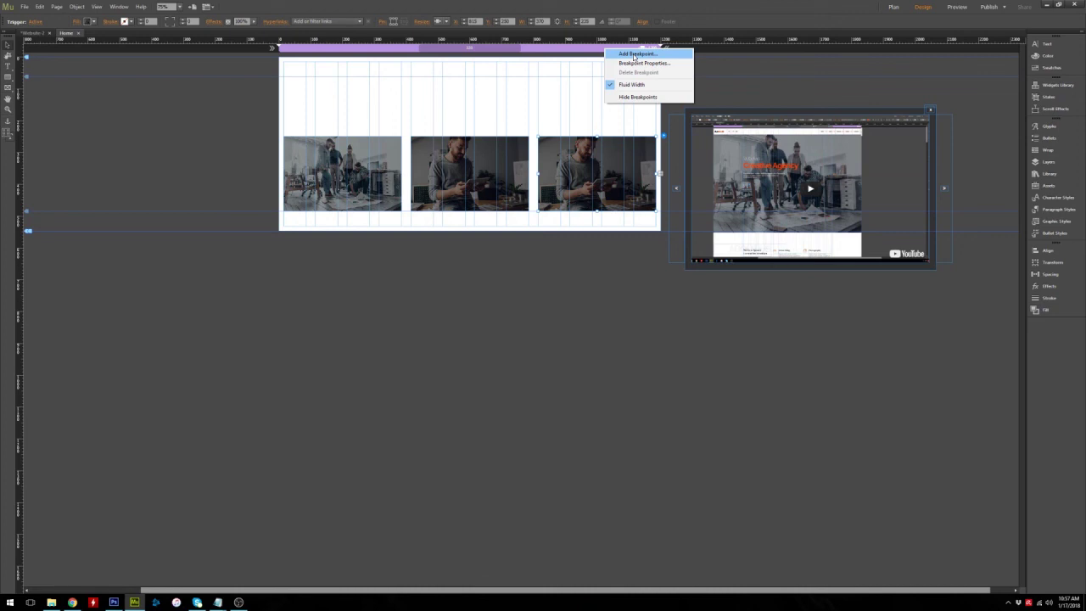
click(635, 54)
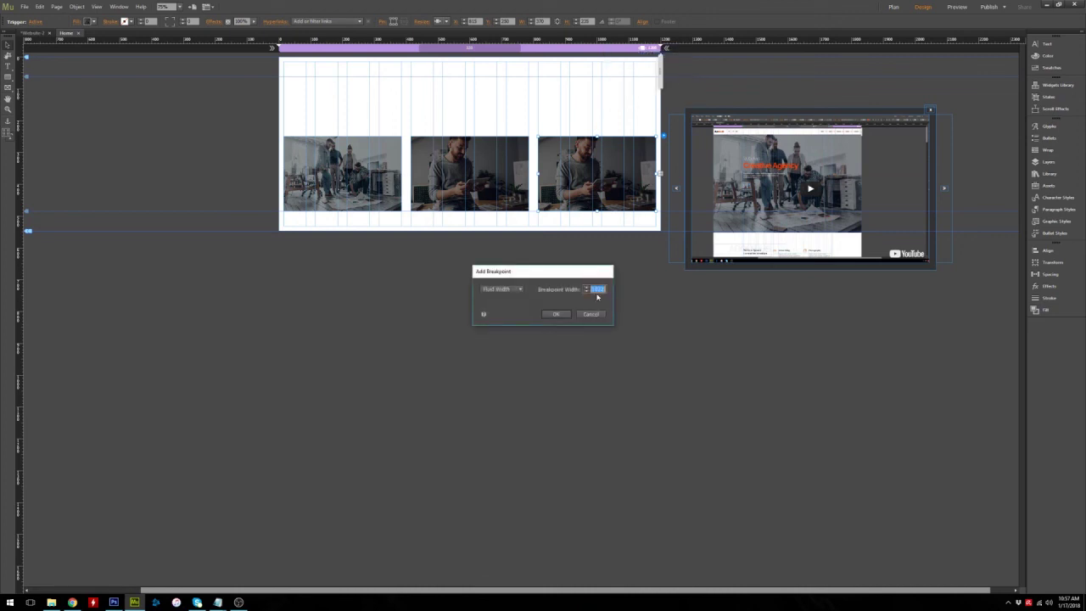
text(768)
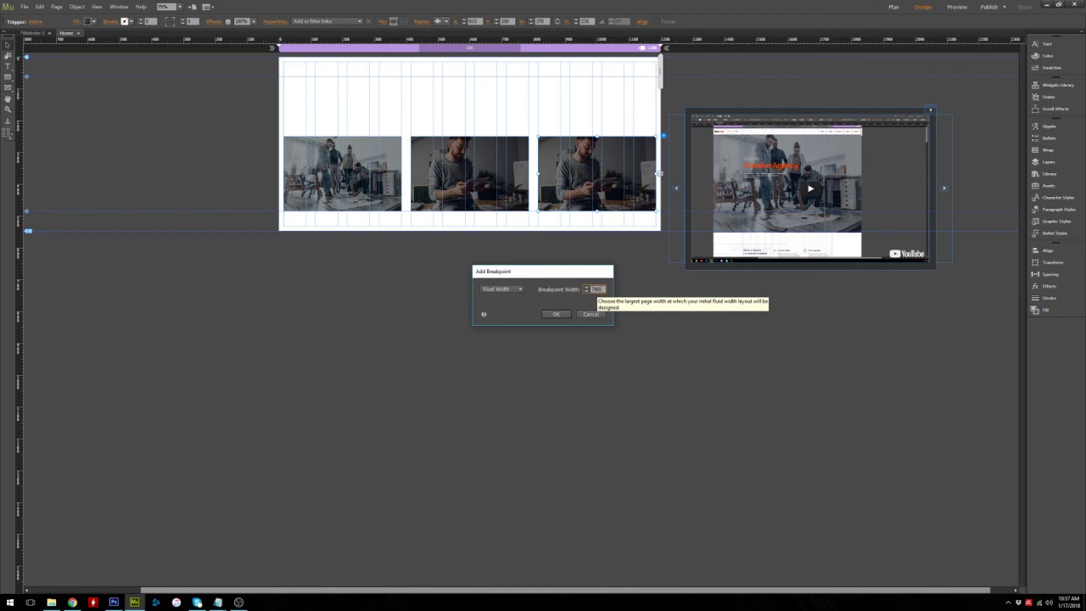
key(Return)
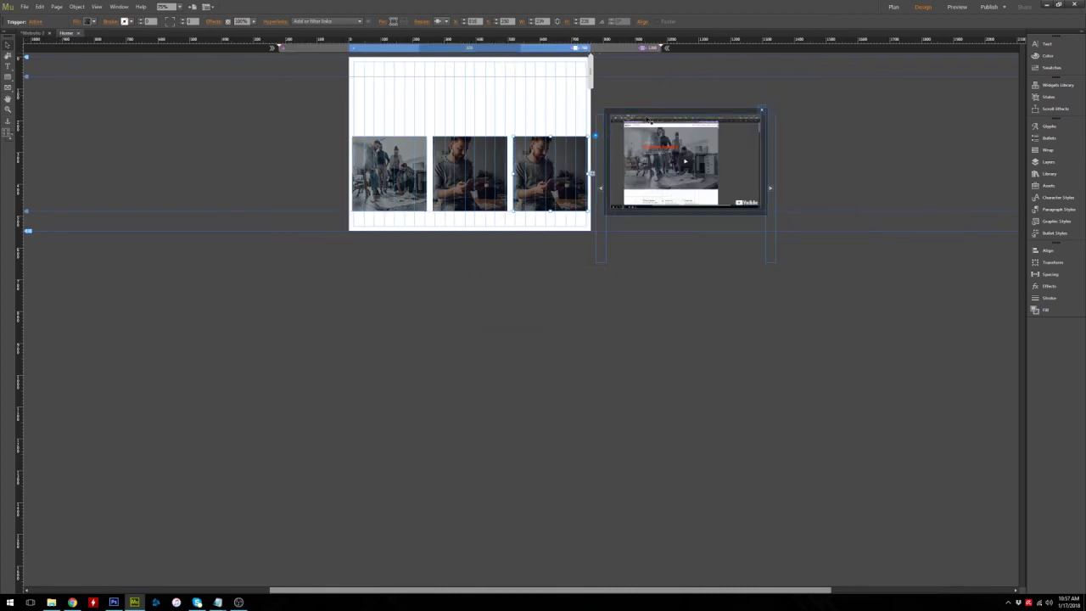
- Move the first and third triggers slightly inward to the outer column edges of the 760 px layout
click(694, 133)
click(404, 177)
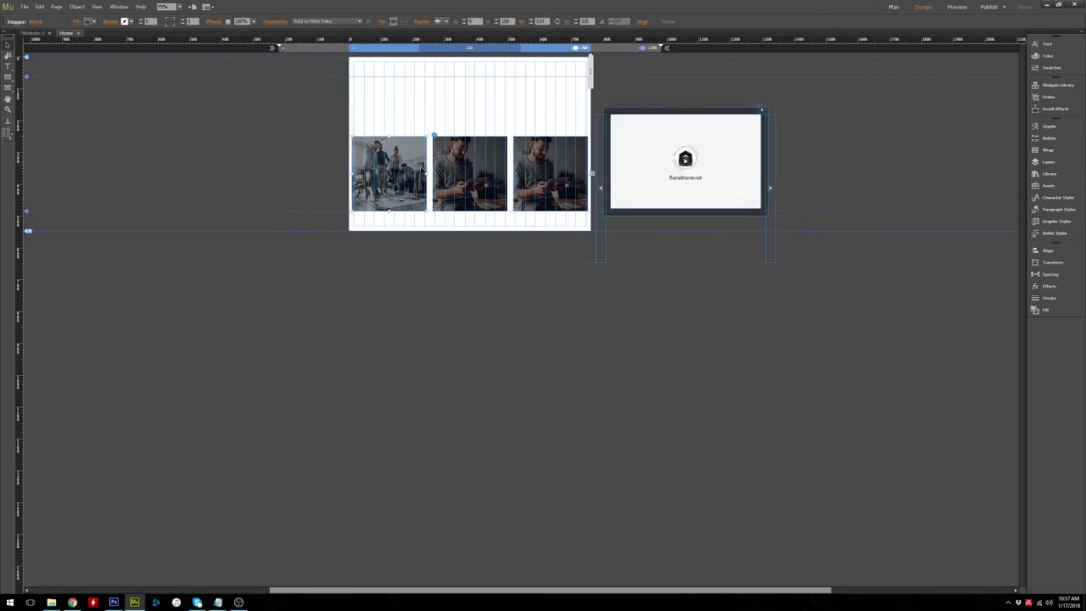
drag(402, 176, 406, 176)
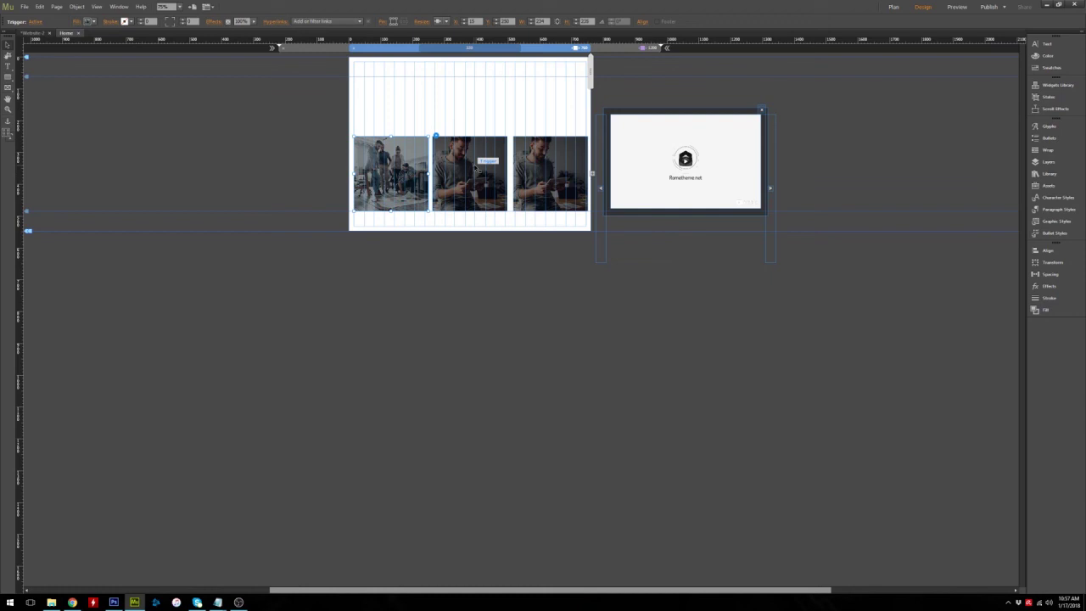
click(536, 166)
drag(541, 166, 542, 166)
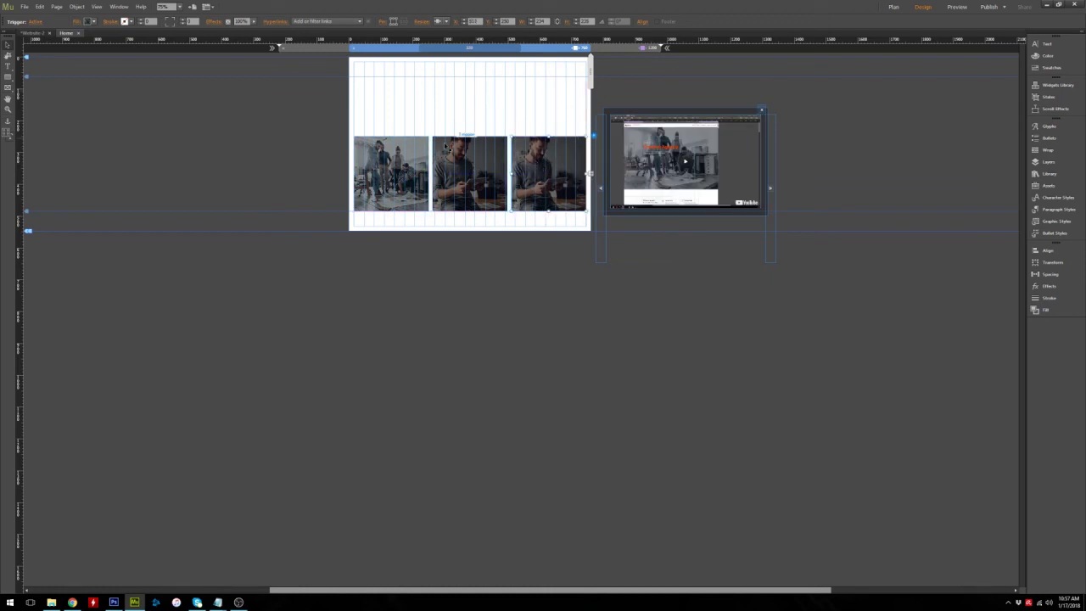
- Resize the three triggers in the 760 px layout to about 223 × 148 px each, evenly spaced in their row, and deselect
click(431, 159)
click(422, 163)
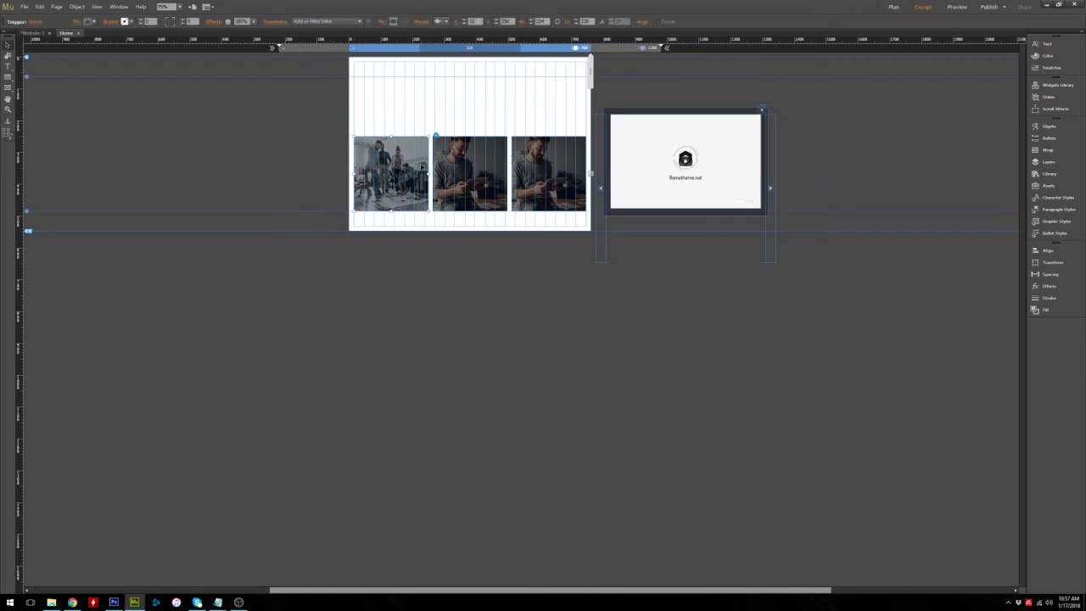
drag(390, 213, 461, 161)
click(458, 159)
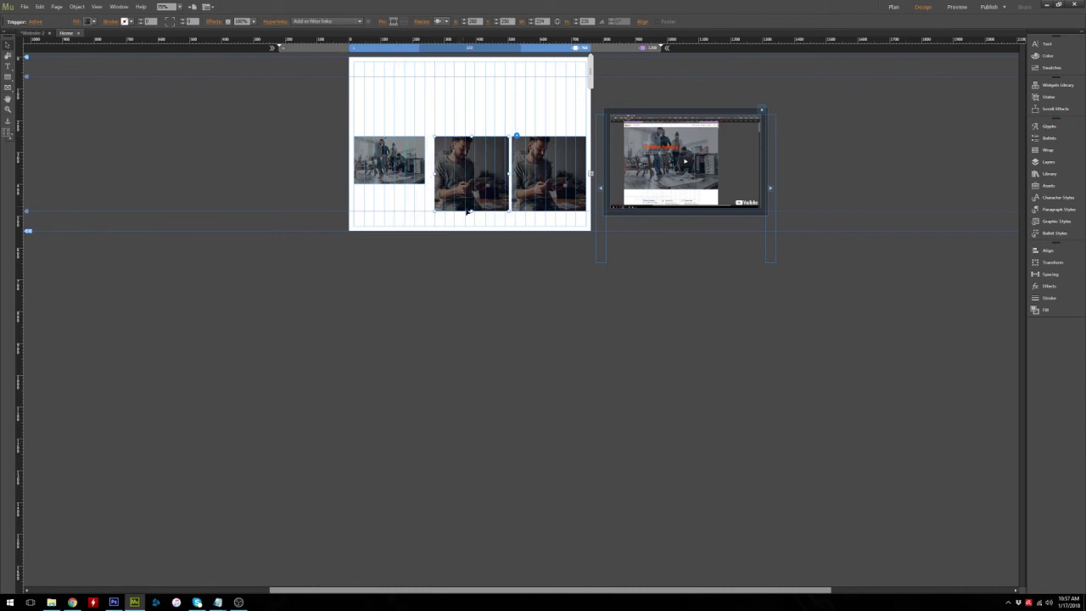
drag(470, 211, 517, 162)
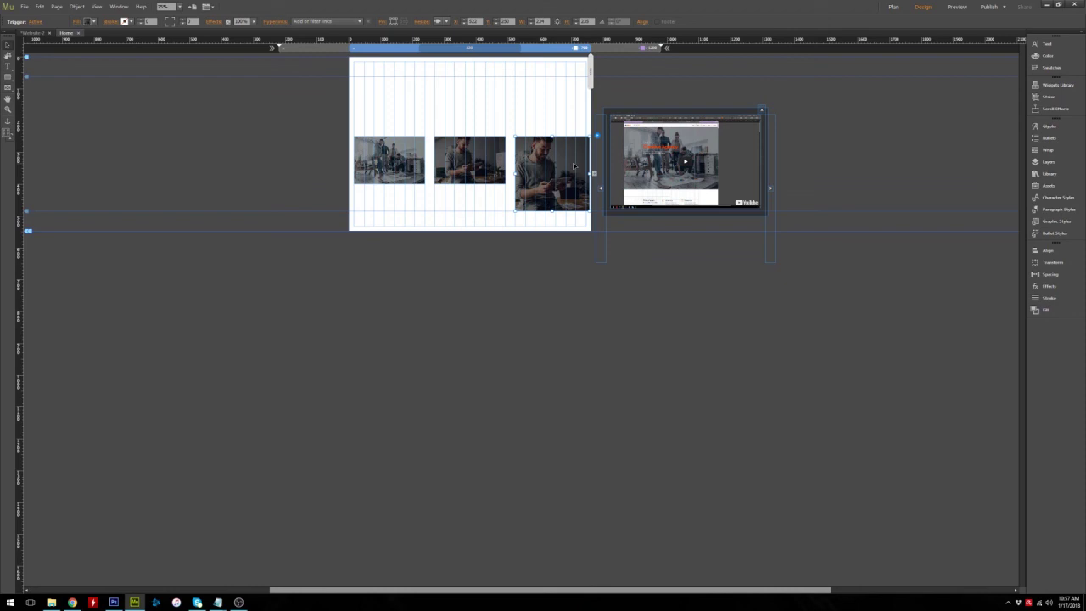
drag(593, 174, 586, 175)
drag(551, 212, 552, 187)
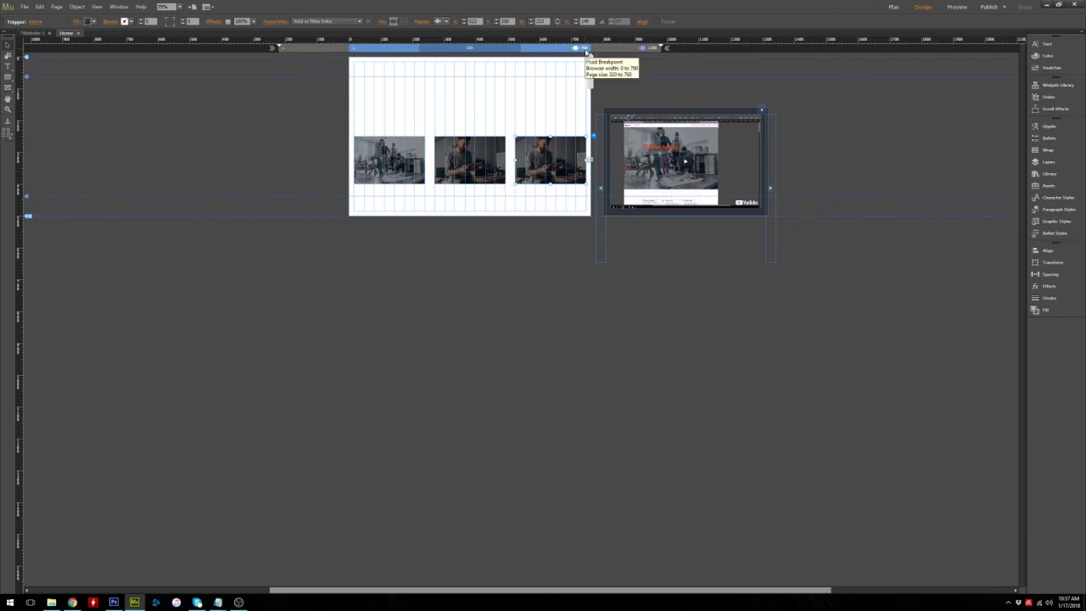
click(473, 108)
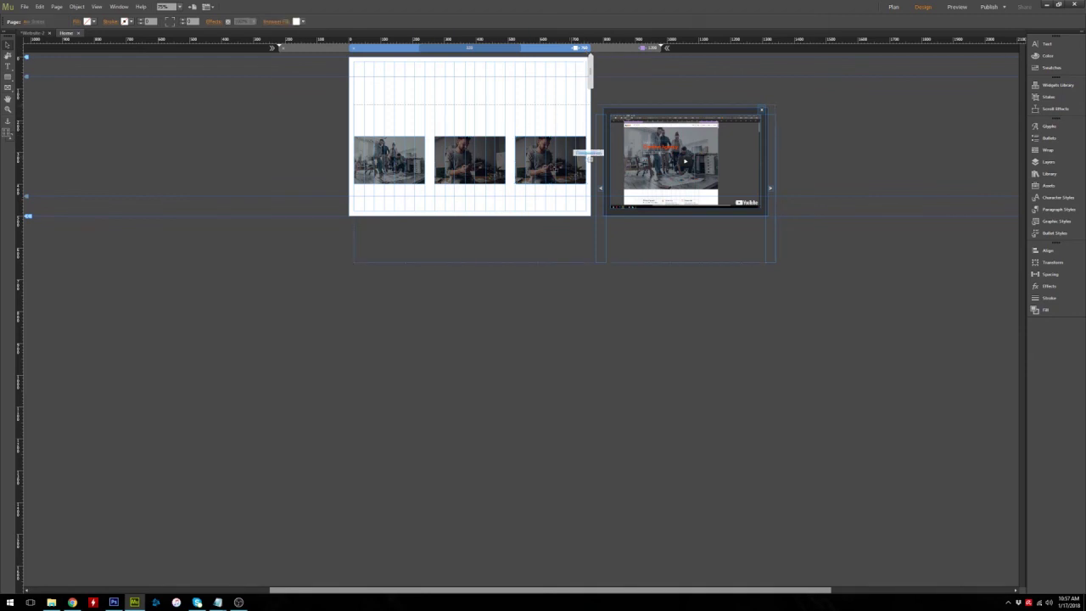
- Preview the page in the browser and inspect it with the docked developer tools
click(23, 7)
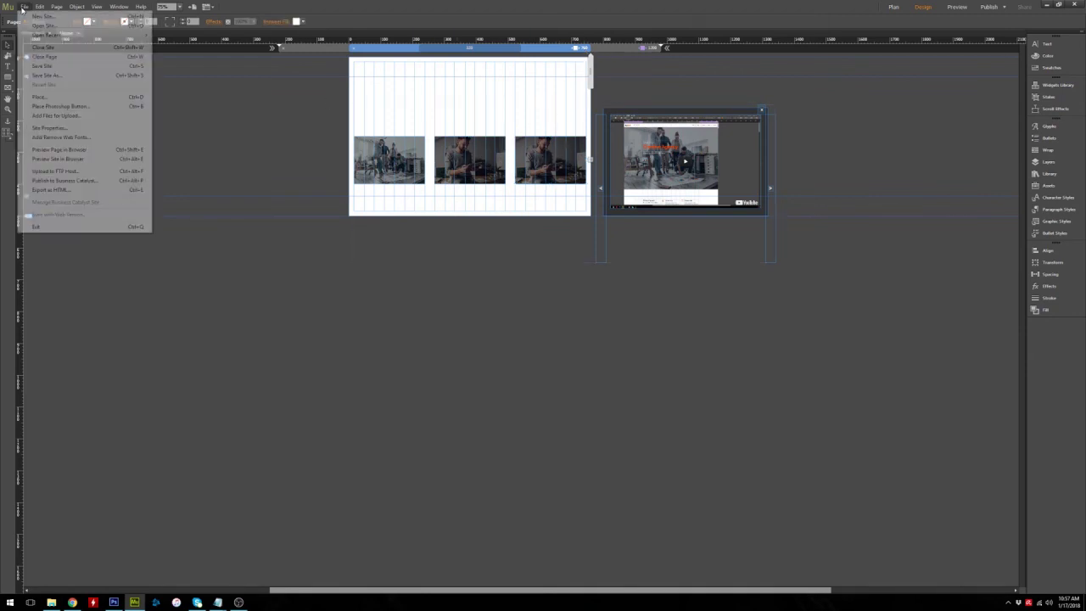
click(79, 149)
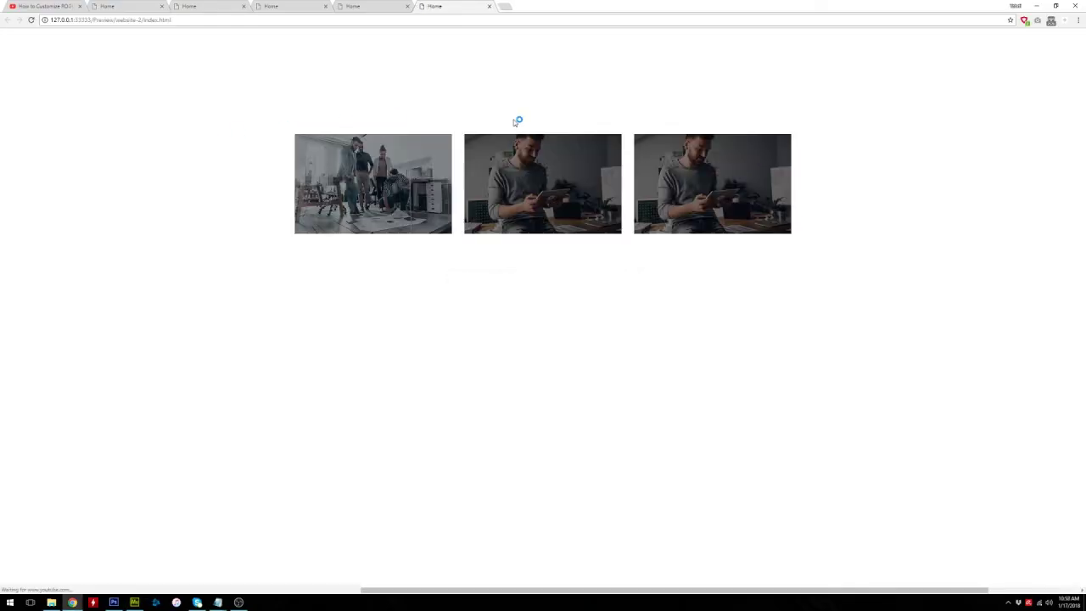
key(ctrl+shift+i)
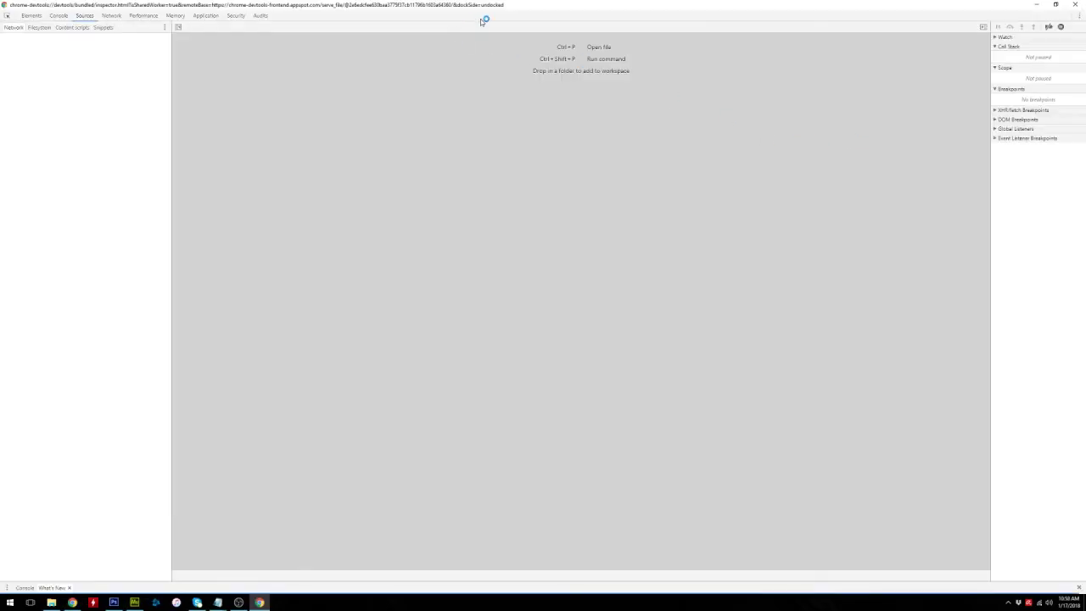
click(1077, 5)
right_click(583, 81)
click(654, 178)
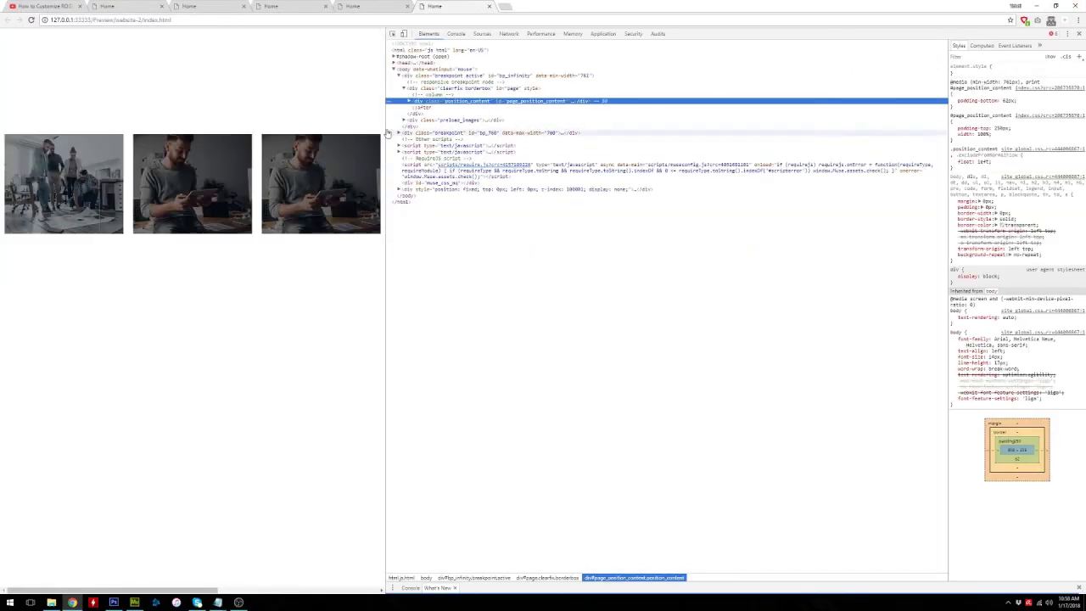
- Test the first thumbnail's lightbox in a widened viewport and the second thumbnail's at a width of about 551 px
drag(387, 240, 777, 267)
click(296, 199)
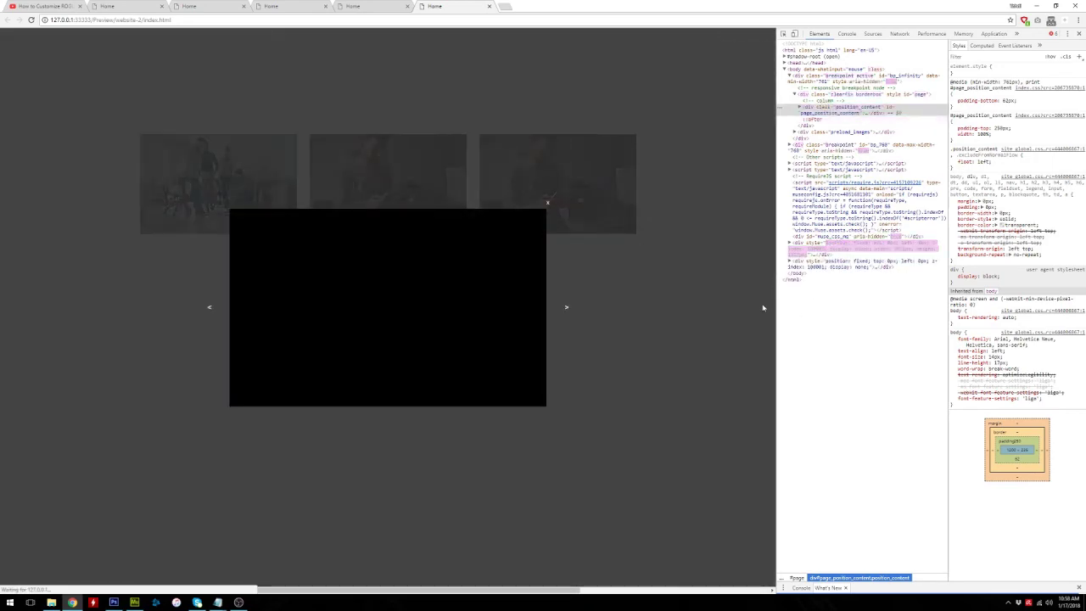
drag(778, 306, 234, 315)
click(115, 192)
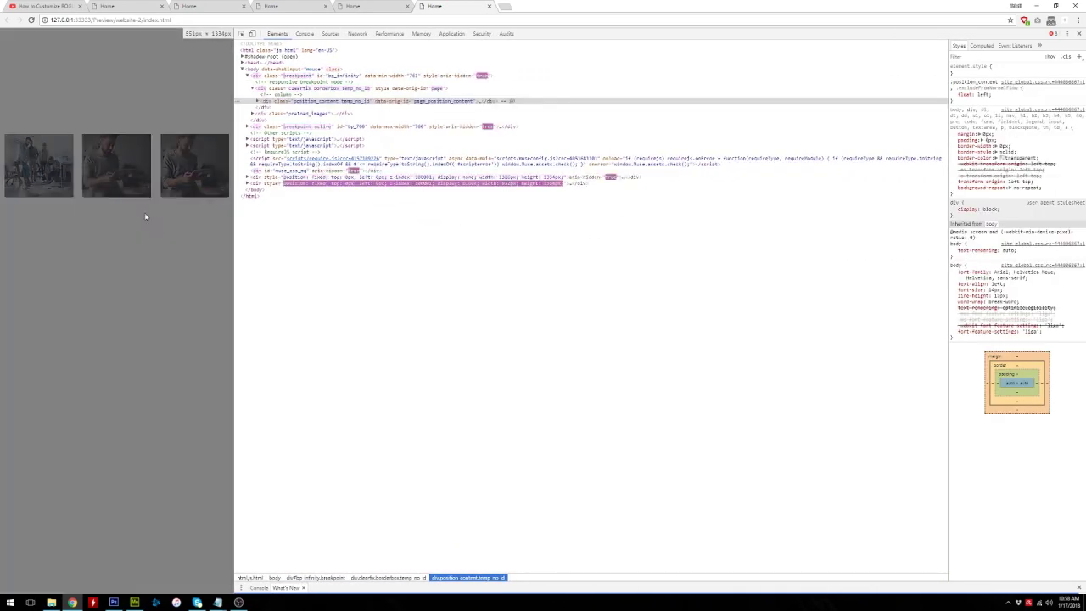
- Test the third thumbnail's lightbox in an even narrower viewport, close it, widen the viewport again and return to Adobe Muse
drag(234, 302, 166, 297)
click(122, 171)
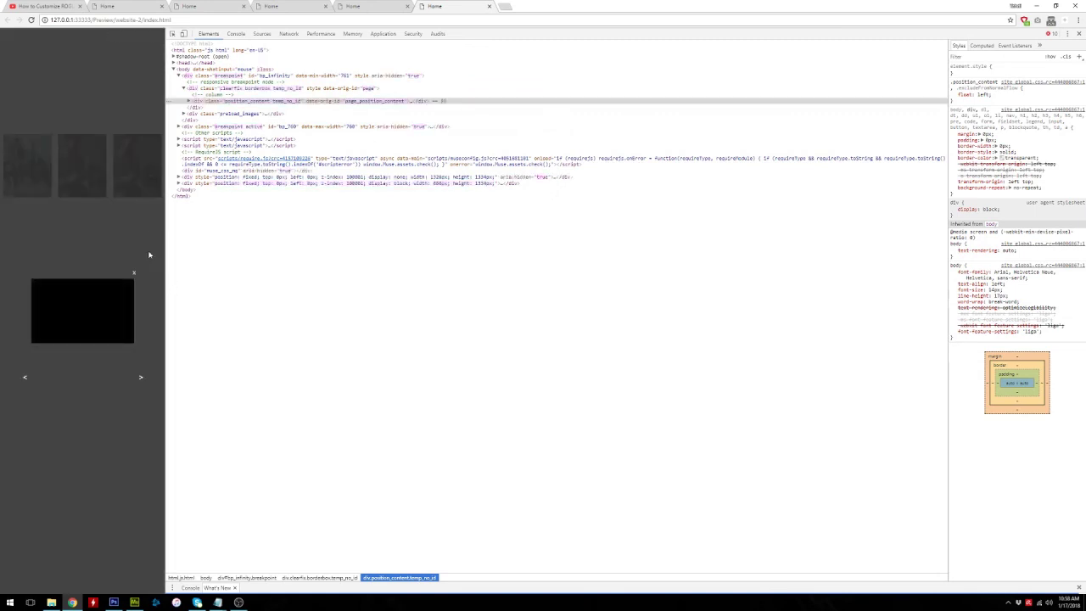
click(134, 275)
drag(170, 259, 825, 246)
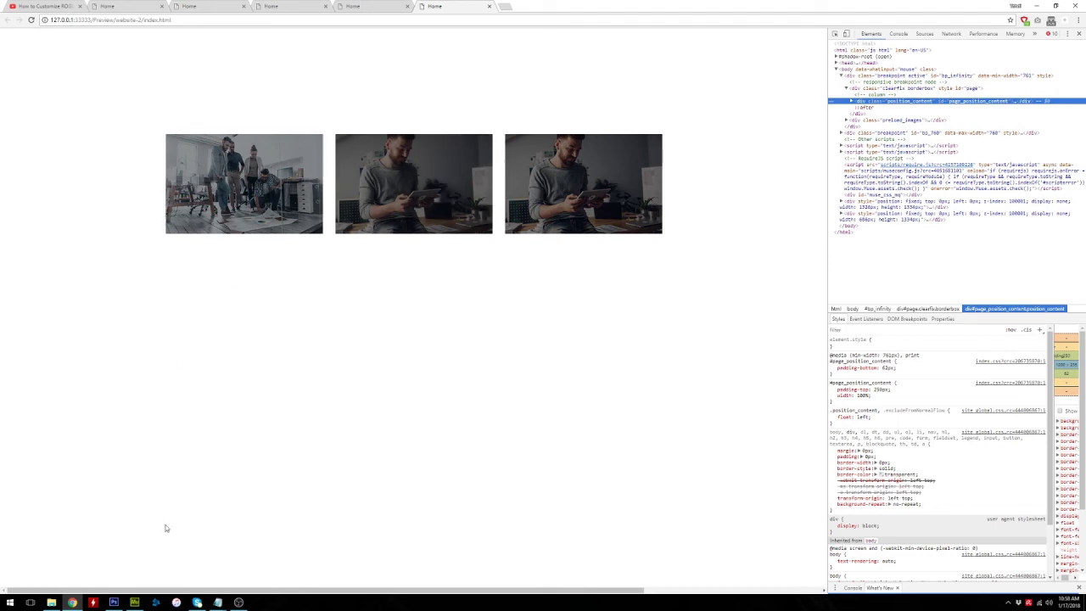
key(alt+Tab)
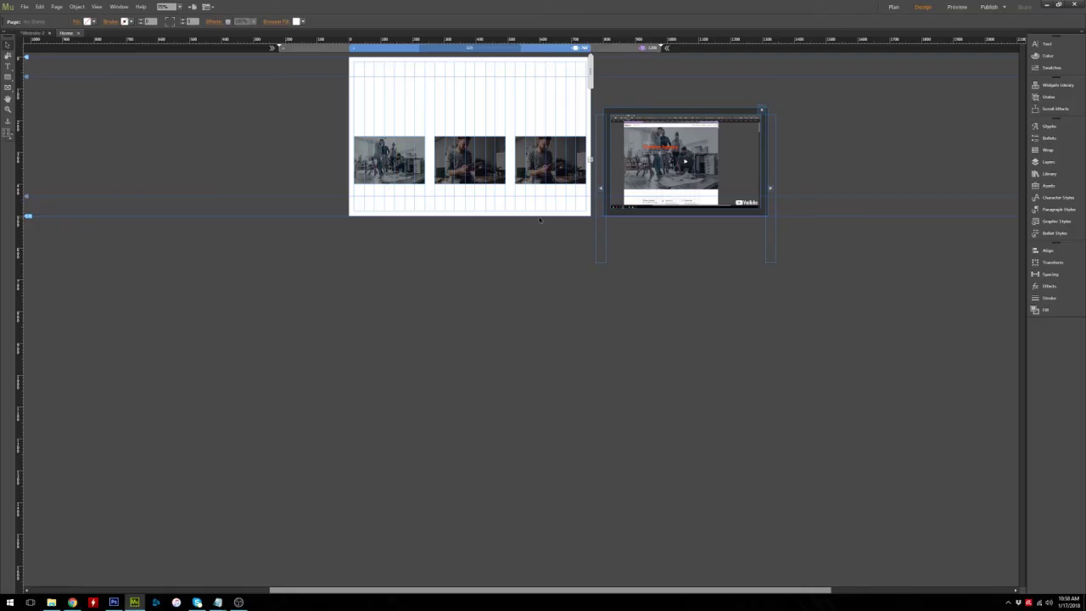